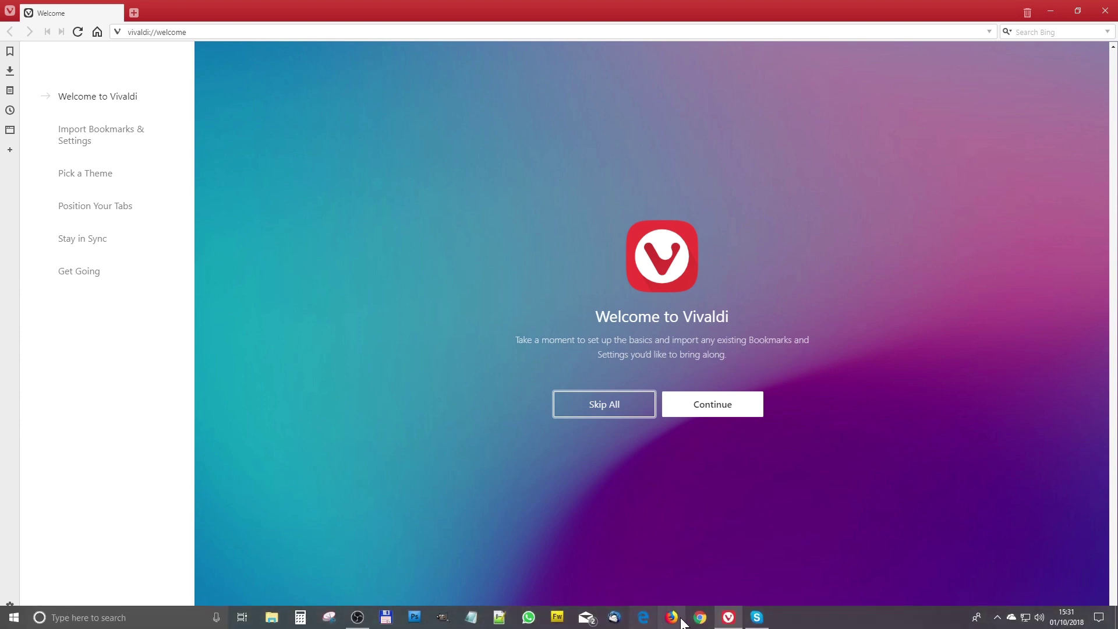
Start the welcome setup and continue past the bookmark and settings import without importing anything.
{"action": "mouse_move", "coordinate": [728, 618]}
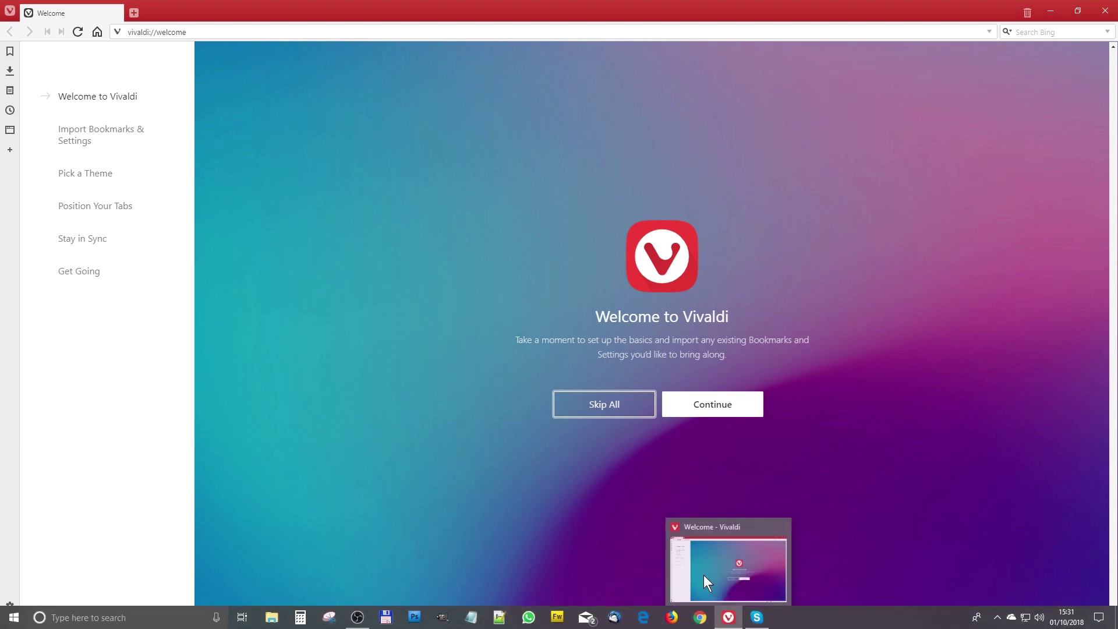
{"action": "left_click", "coordinate": [710, 407]}
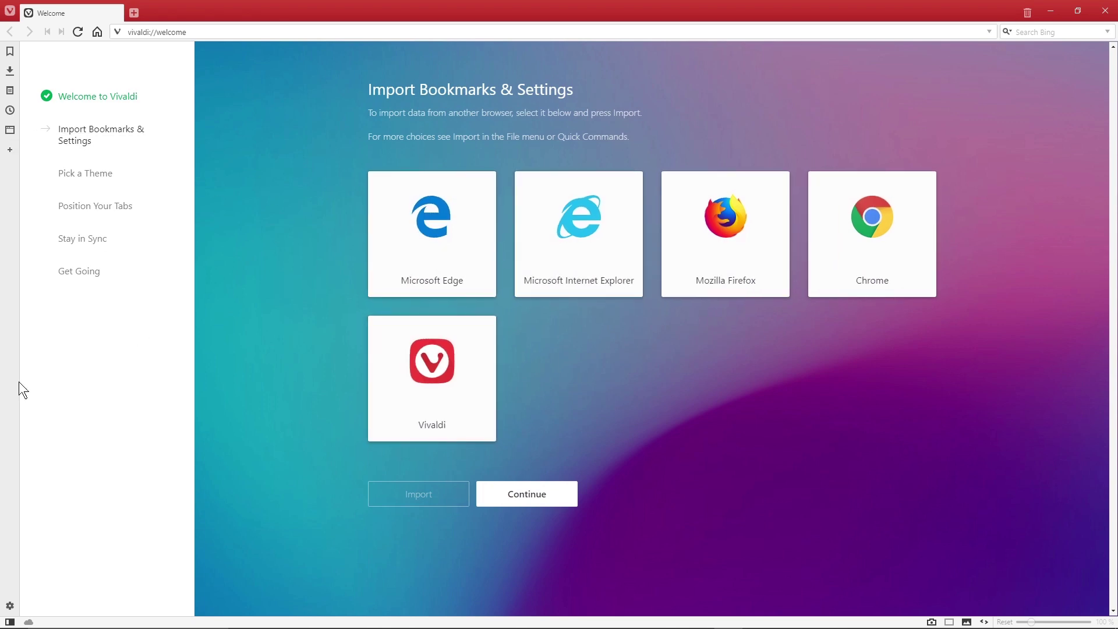
{"action": "left_click", "coordinate": [529, 492]}
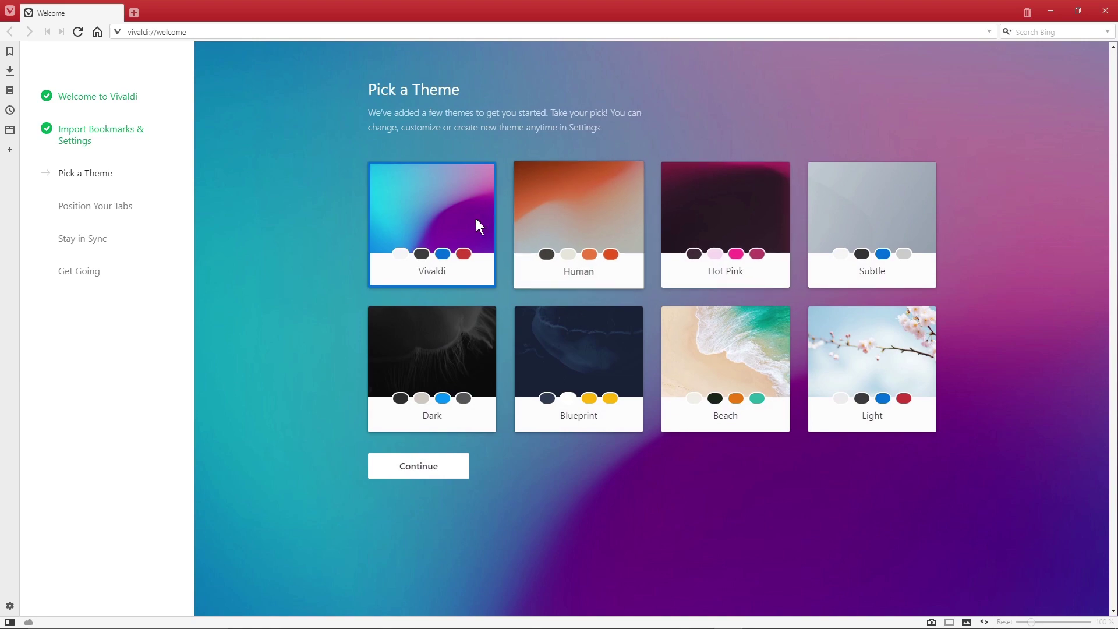
Try the Human, Hot Pink, Subtle, Beach, Blueprint and Dark themes, ending on the Vivaldi theme.
{"action": "left_click", "coordinate": [594, 228]}
{"action": "left_click", "coordinate": [719, 219]}
{"action": "left_click", "coordinate": [867, 233]}
{"action": "left_click", "coordinate": [725, 358]}
{"action": "left_click", "coordinate": [582, 370]}
{"action": "left_click", "coordinate": [443, 367]}
{"action": "left_click", "coordinate": [442, 245]}
{"action": "left_click", "coordinate": [546, 214]}
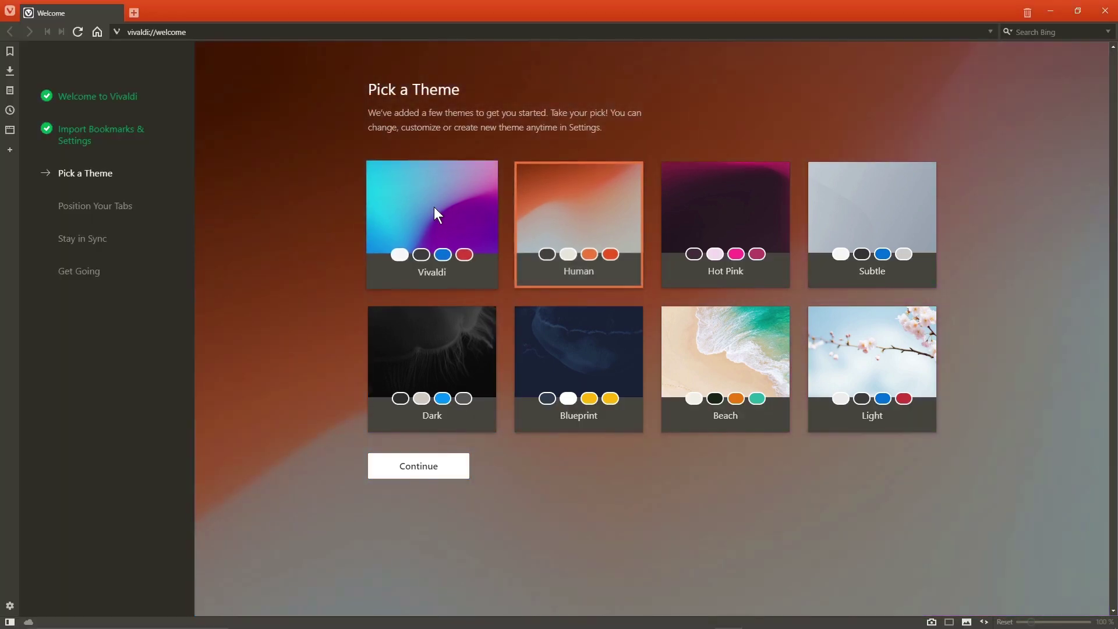
{"action": "left_click", "coordinate": [433, 204]}
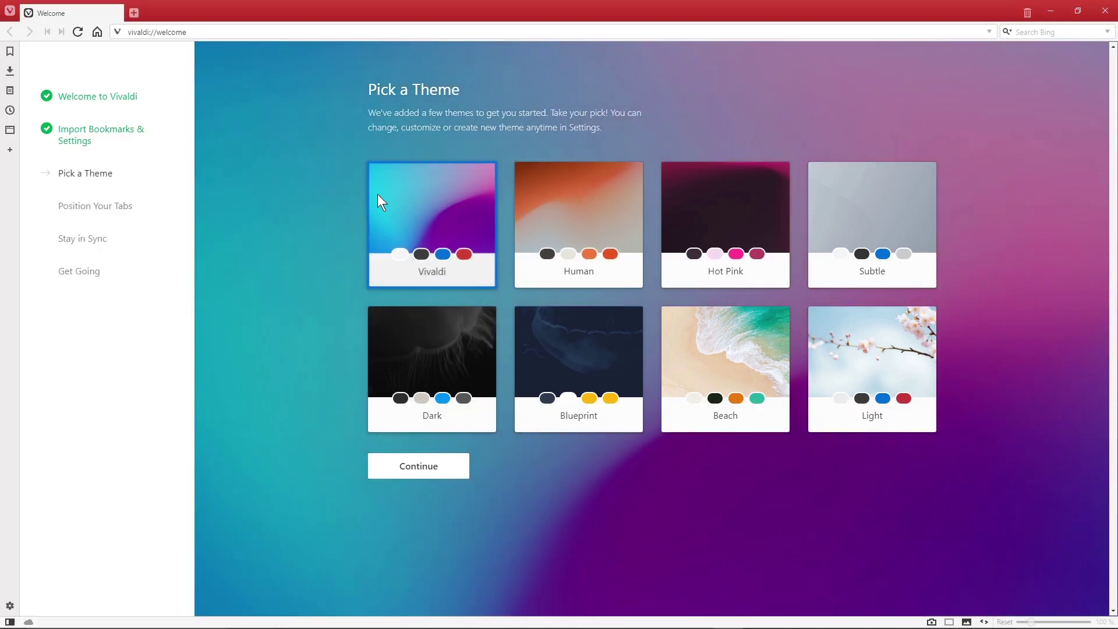
Choose the Subtle theme and continue to the tab positioning page.
{"action": "left_click", "coordinate": [843, 218]}
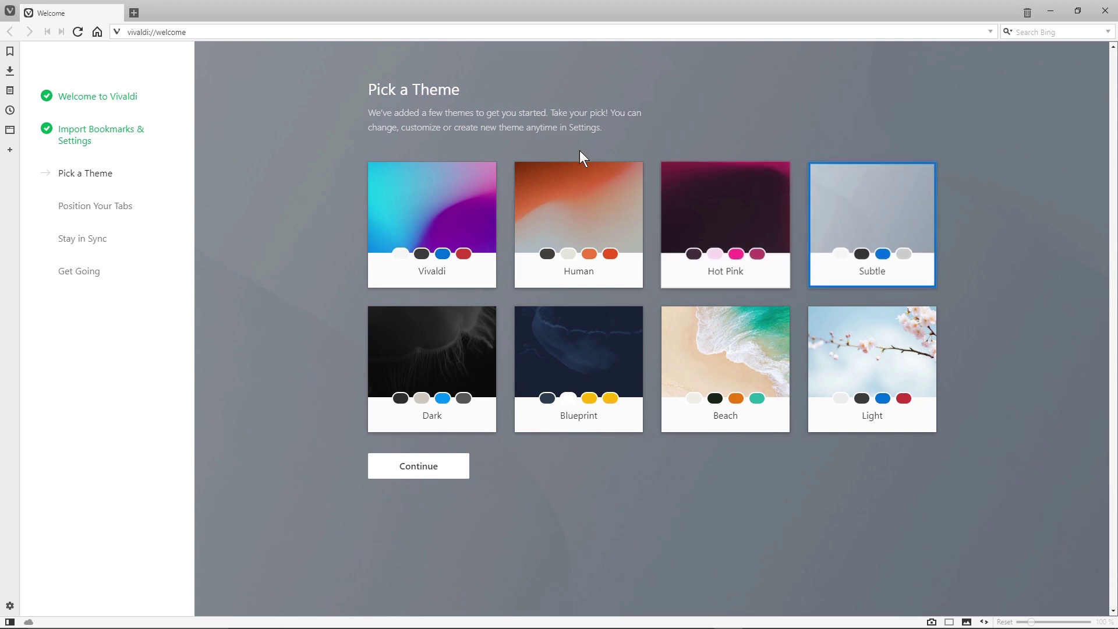
{"action": "left_click", "coordinate": [415, 467]}
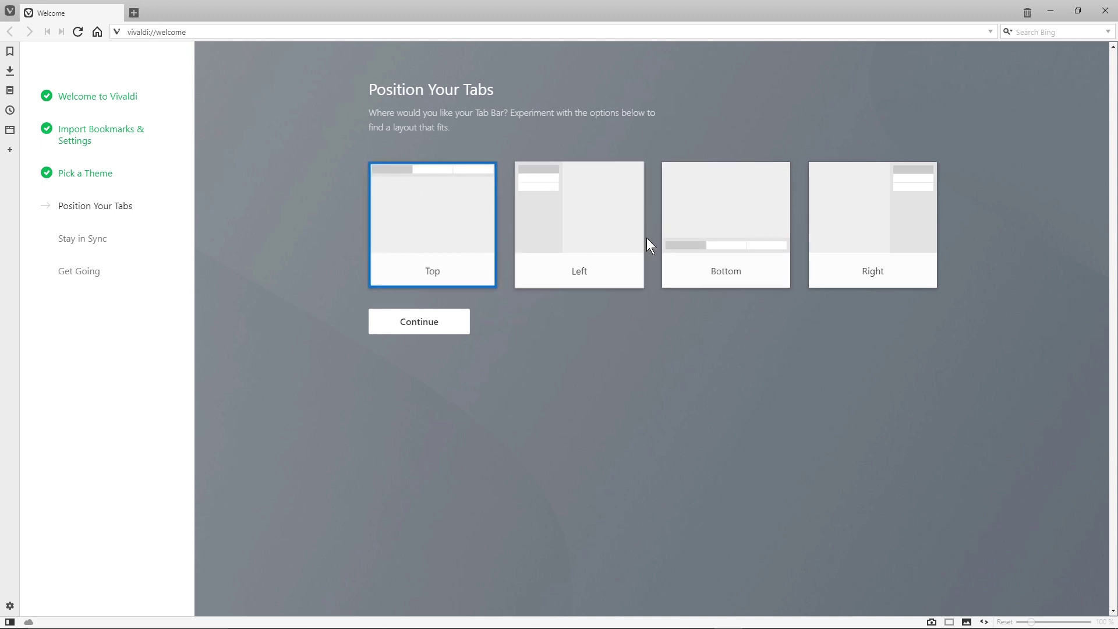
Try the Bottom, Left and Right positions for the tab bar.
{"action": "left_click", "coordinate": [729, 233]}
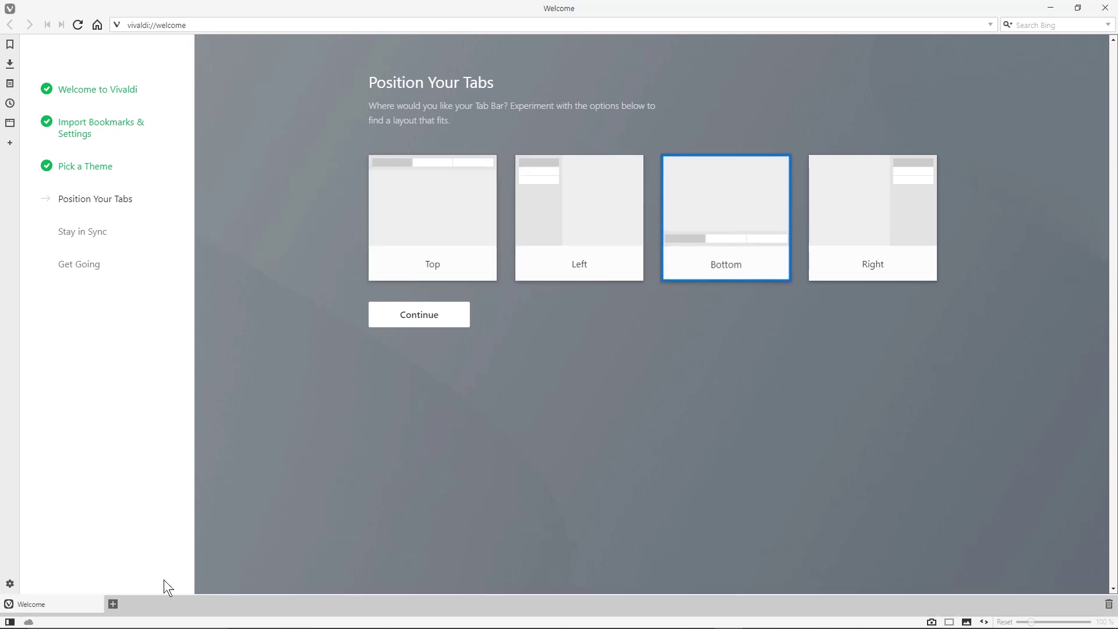
{"action": "left_click", "coordinate": [555, 189]}
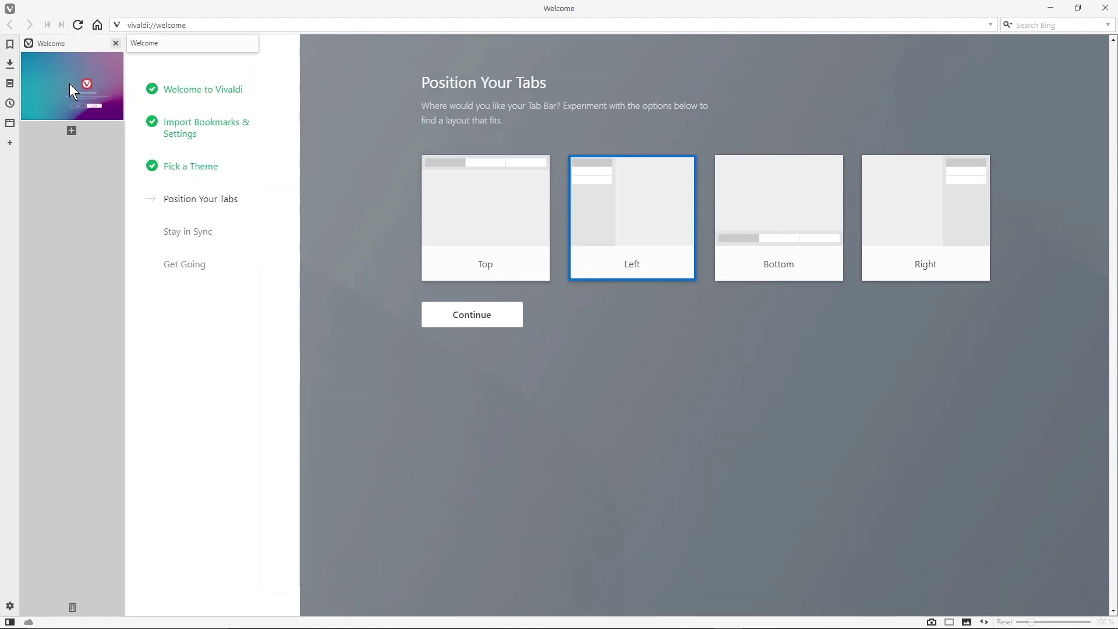
{"action": "left_click", "coordinate": [788, 195]}
{"action": "left_click", "coordinate": [864, 218]}
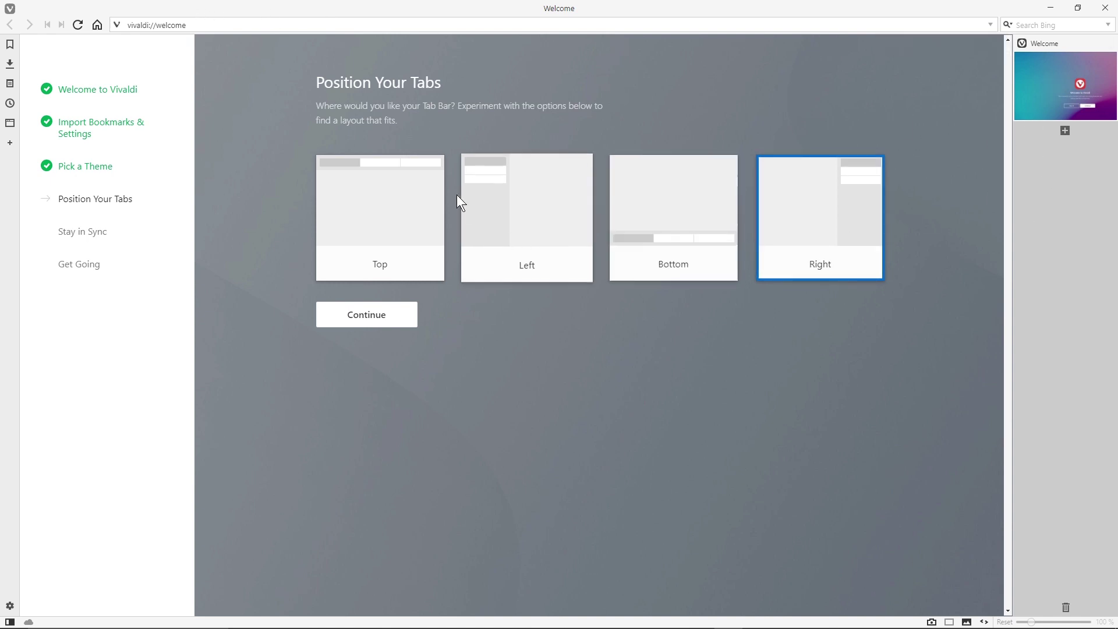
Set the tab bar position to Top and finish the welcome setup without configuring sync.
{"action": "left_click", "coordinate": [342, 185]}
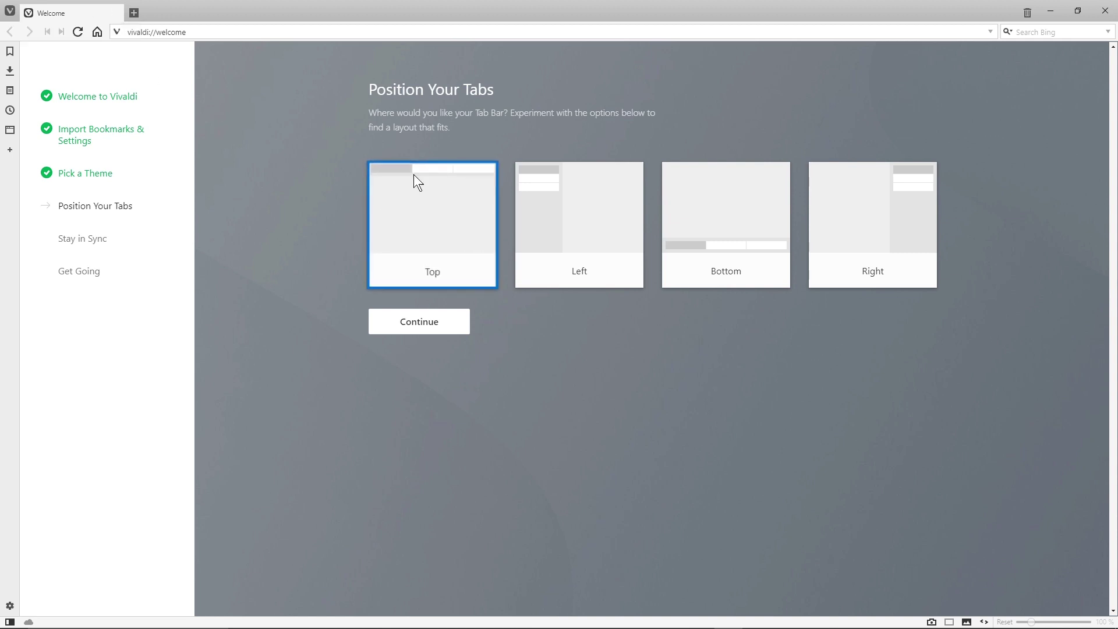
{"action": "left_click", "coordinate": [426, 318]}
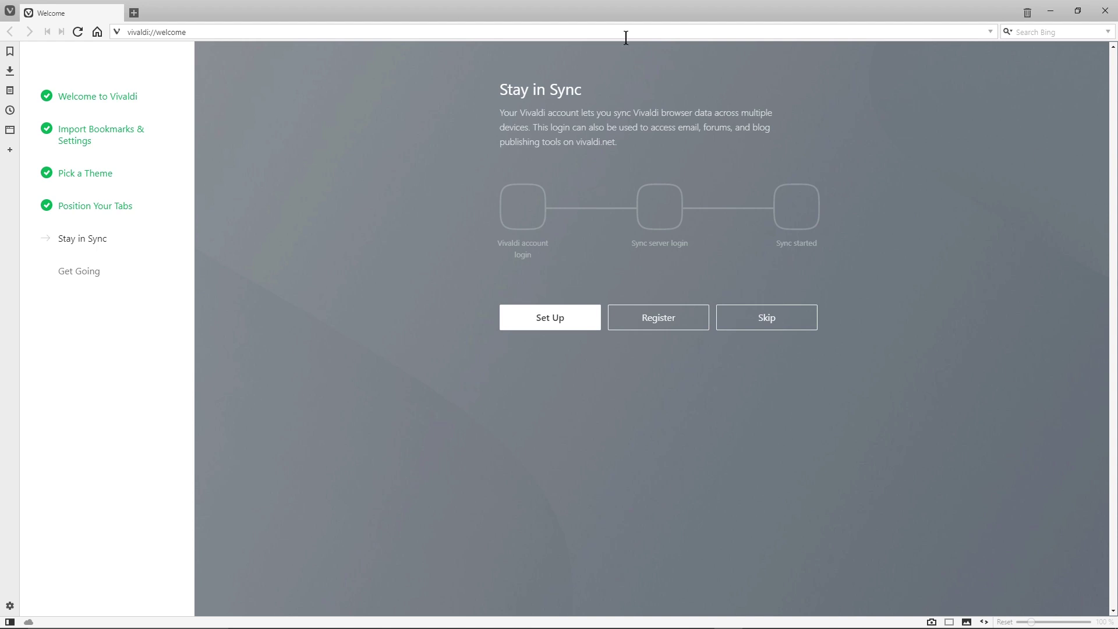
{"action": "left_click", "coordinate": [767, 316]}
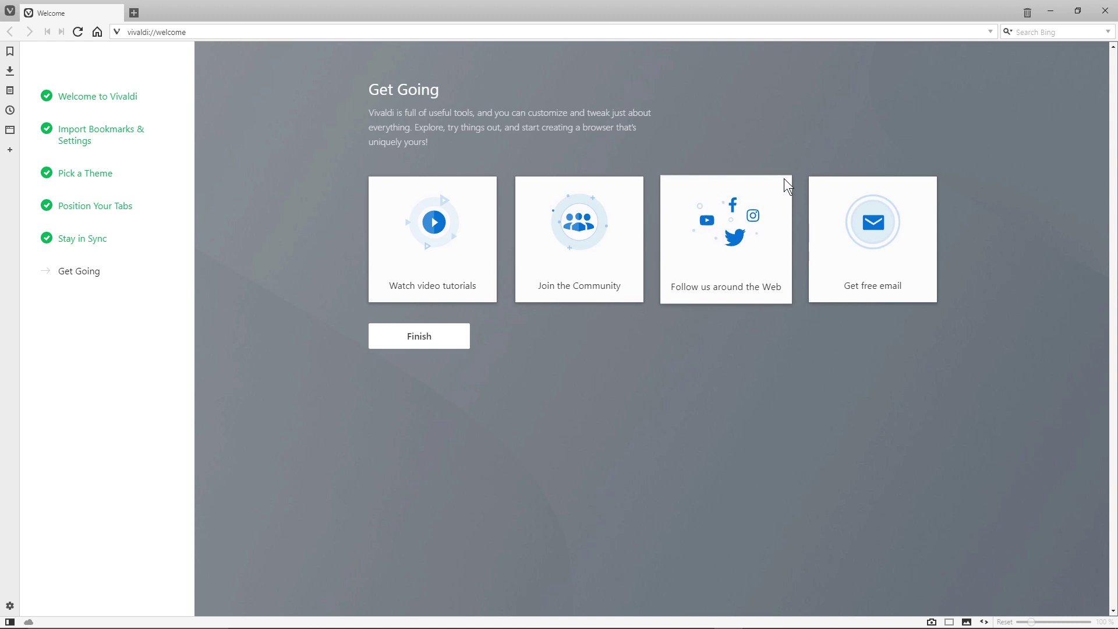
{"action": "left_click", "coordinate": [426, 346]}
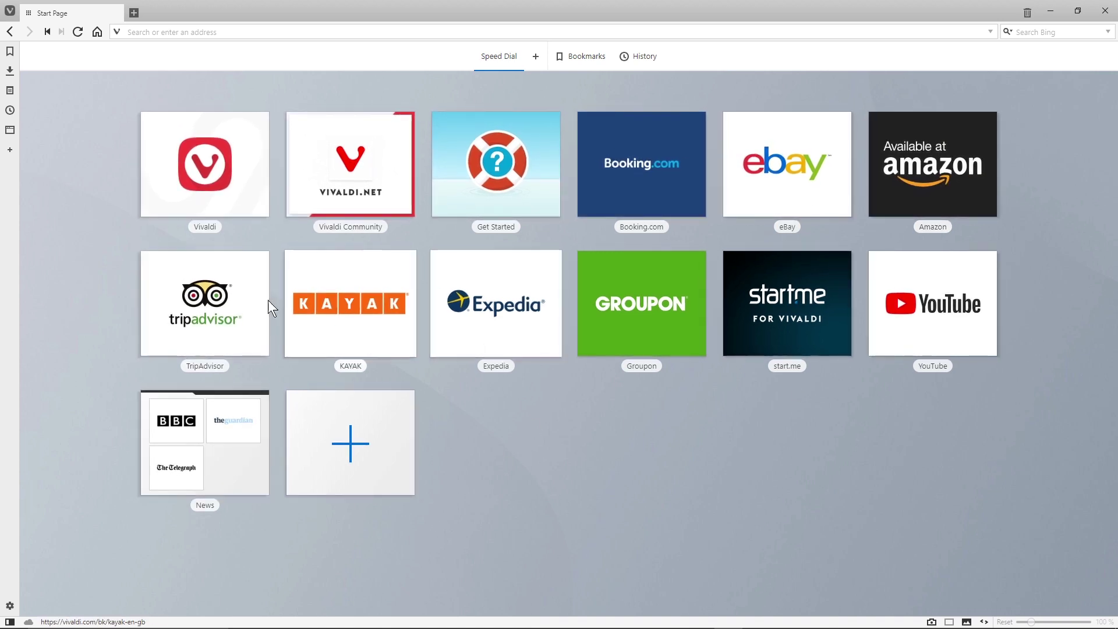
Delete the Amazon, TripAdvisor, eBay, Booking.com and Get Started tiles from the Speed Dial.
{"action": "right_click", "coordinate": [899, 177]}
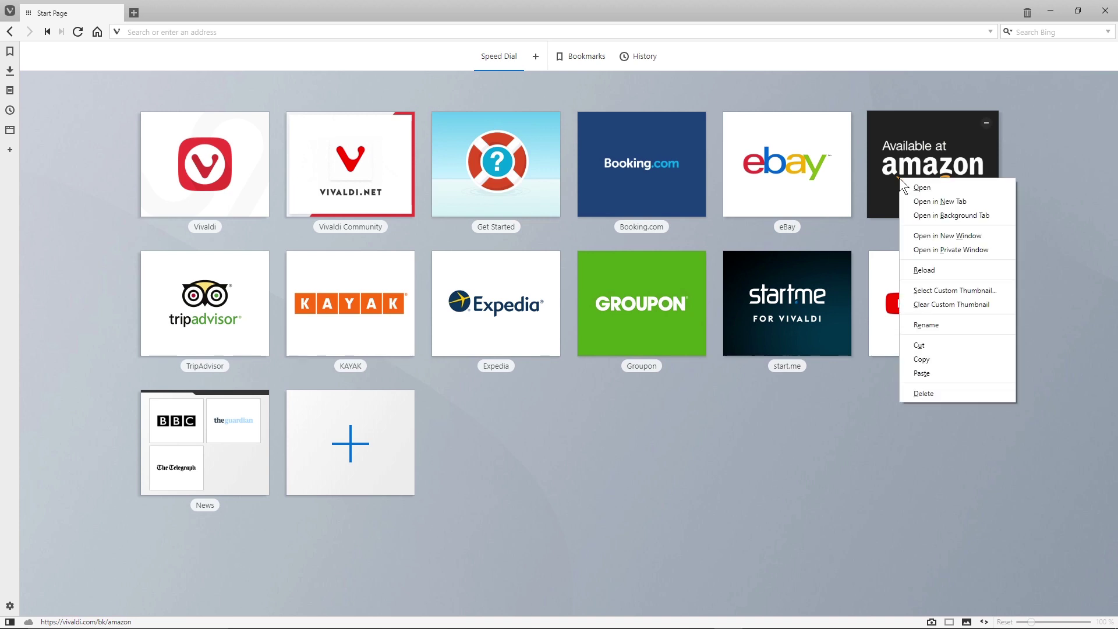
{"action": "left_click", "coordinate": [911, 394]}
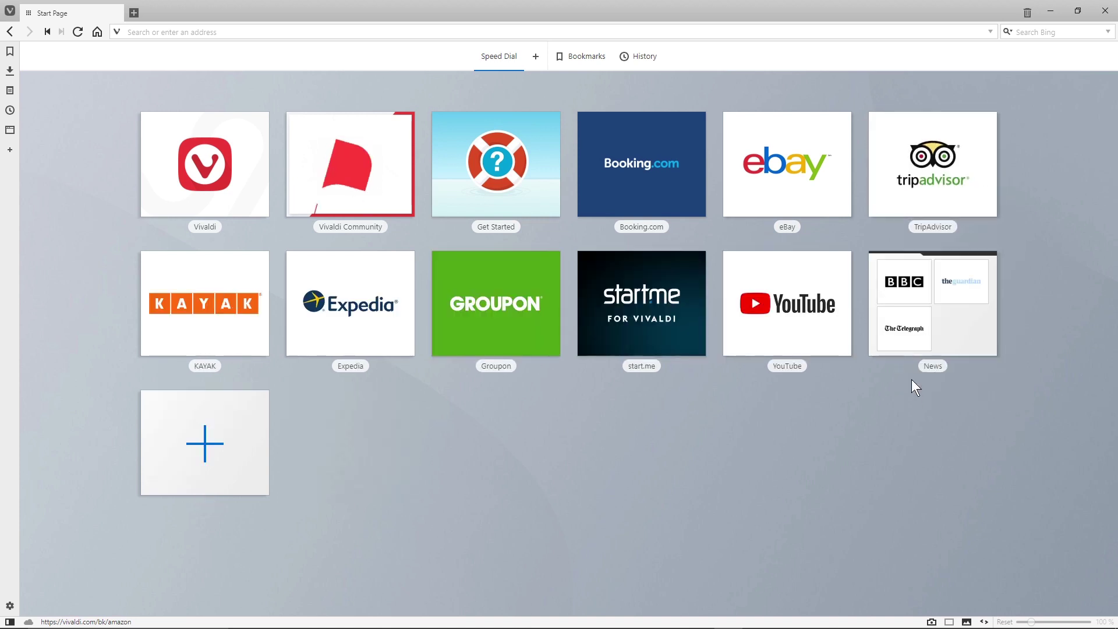
{"action": "right_click", "coordinate": [907, 156]}
{"action": "left_click", "coordinate": [932, 372]}
{"action": "right_click", "coordinate": [802, 177]}
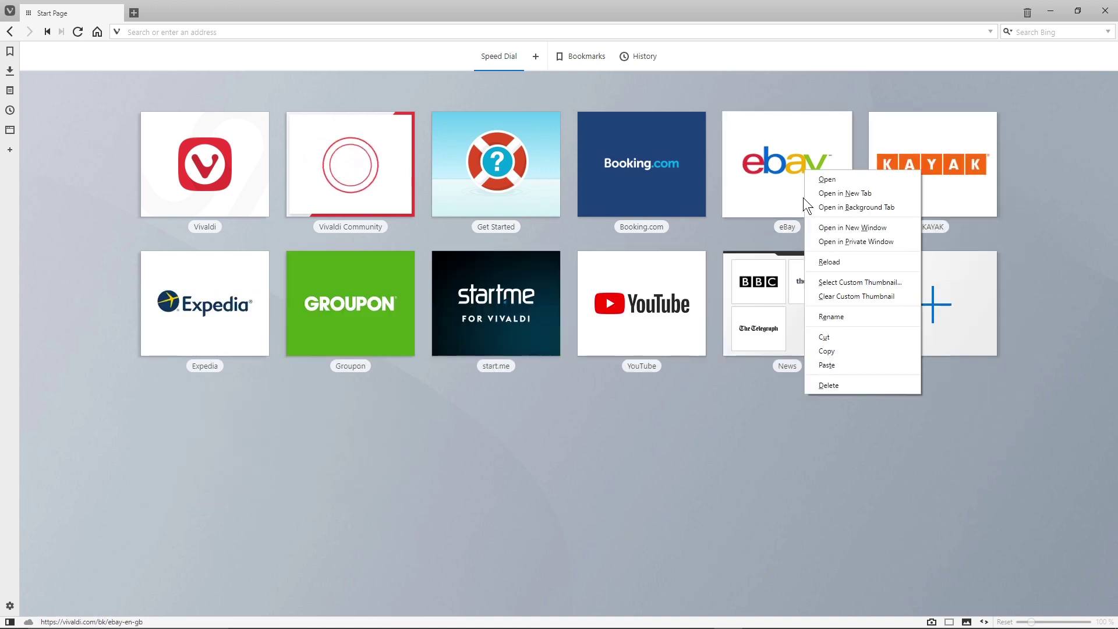
{"action": "key", "text": "Escape"}
{"action": "right_click", "coordinate": [799, 162]}
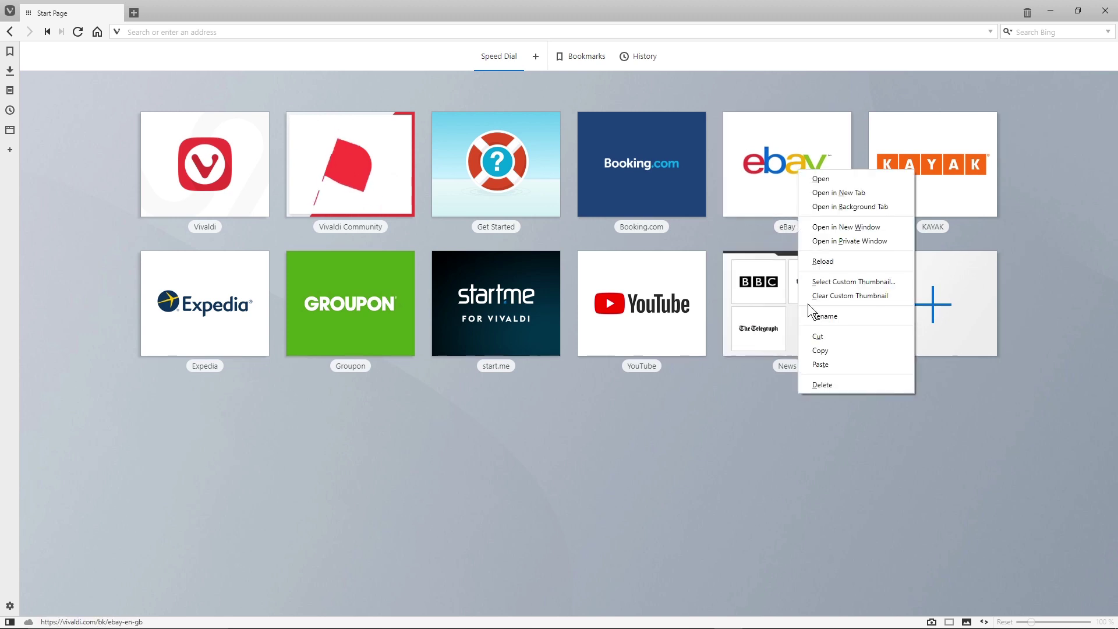
{"action": "left_click", "coordinate": [825, 382]}
{"action": "right_click", "coordinate": [662, 156]}
{"action": "left_click", "coordinate": [720, 369]}
{"action": "right_click", "coordinate": [496, 157]}
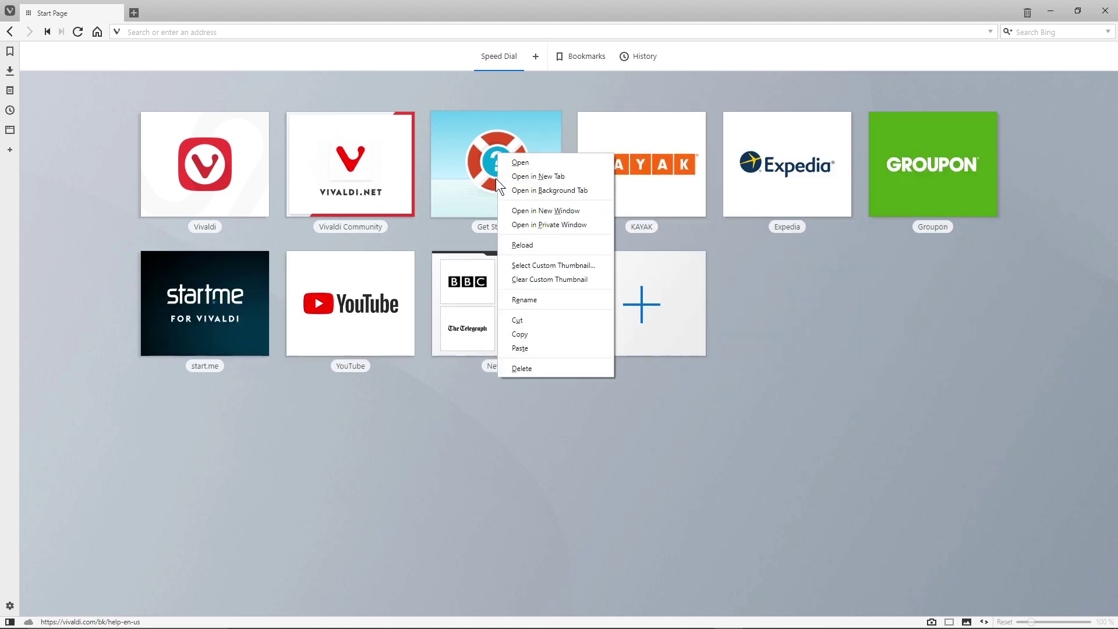
{"action": "left_click", "coordinate": [523, 368]}
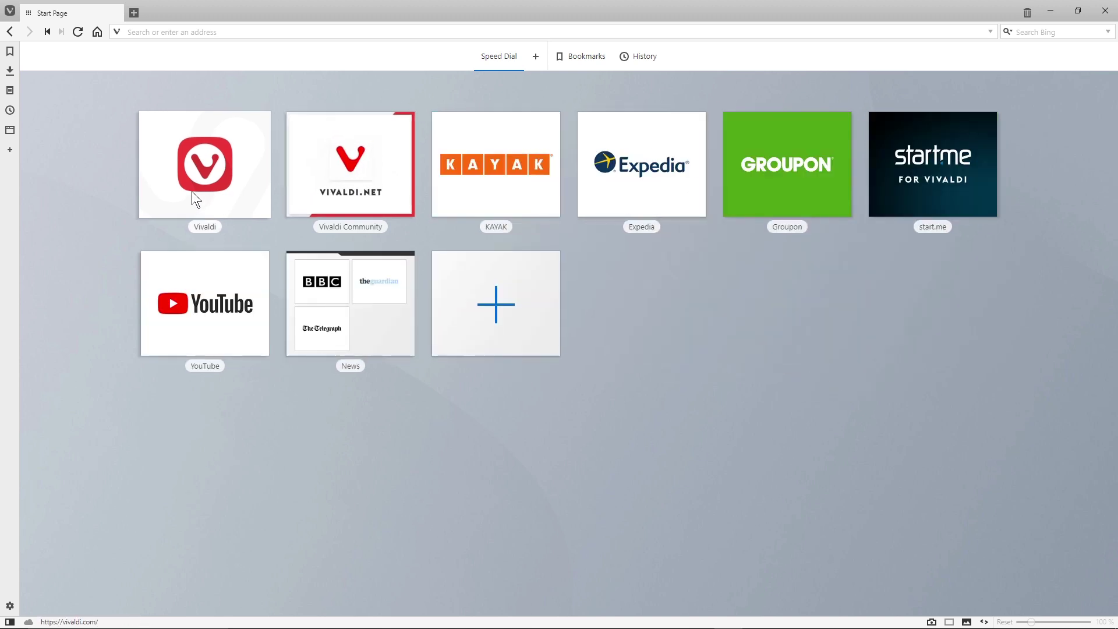
Delete the KAYAK, Expedia, Groupon and start.me tiles from the Speed Dial.
{"action": "right_click", "coordinate": [537, 153]}
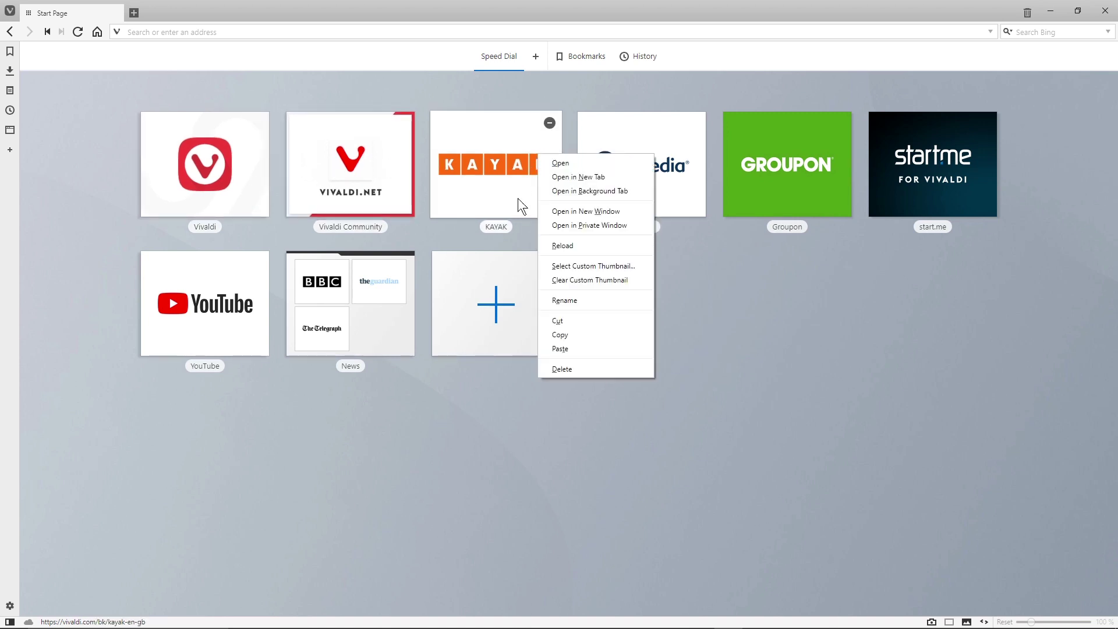
{"action": "left_click", "coordinate": [562, 370]}
{"action": "right_click", "coordinate": [480, 156]}
{"action": "left_click", "coordinate": [505, 374]}
{"action": "right_click", "coordinate": [485, 145]}
{"action": "left_click", "coordinate": [527, 360]}
{"action": "right_click", "coordinate": [490, 170]}
{"action": "left_click", "coordinate": [511, 384]}
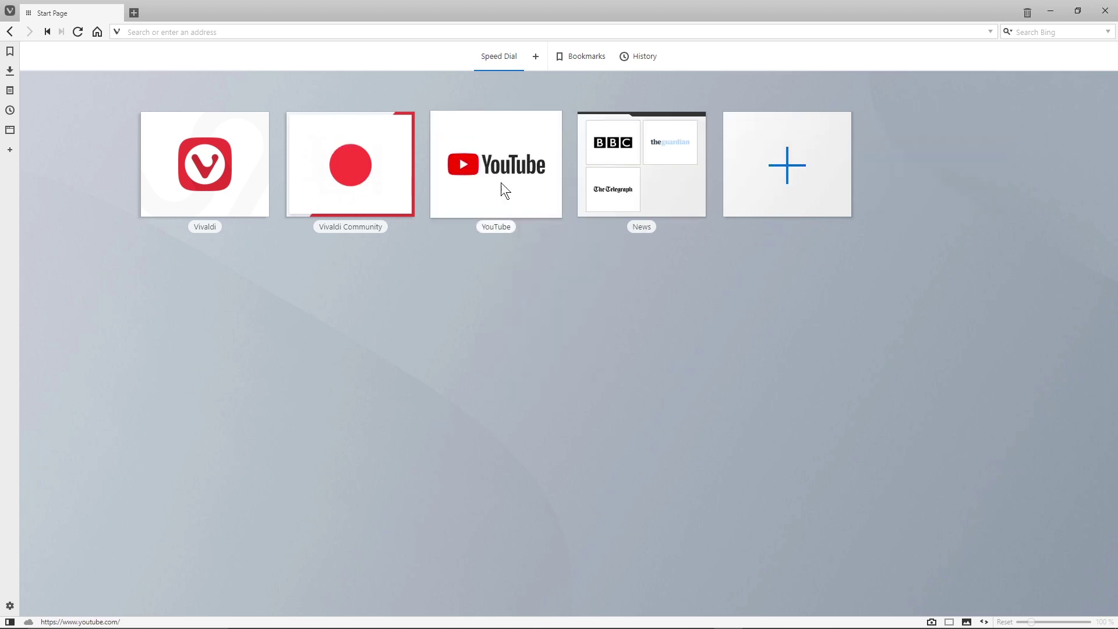
Delete the YouTube tile, the News folder and the Vivaldi Community and Vivaldi tiles from the Speed Dial.
{"action": "right_click", "coordinate": [491, 156]}
{"action": "left_click", "coordinate": [511, 370]}
{"action": "right_click", "coordinate": [490, 159]}
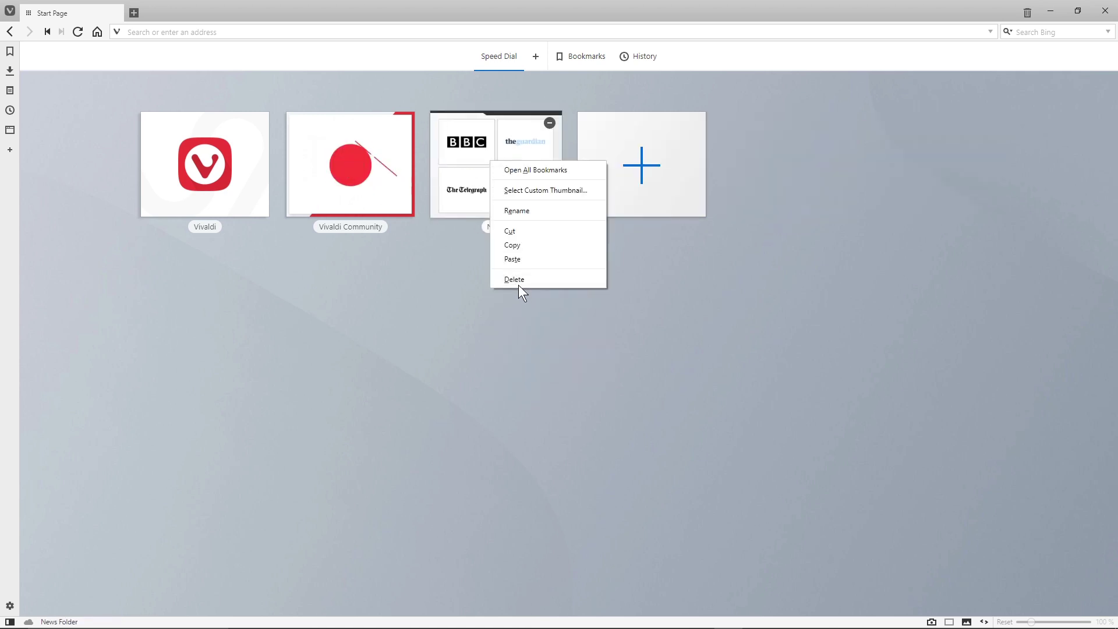
{"action": "left_click", "coordinate": [518, 285]}
{"action": "right_click", "coordinate": [363, 169]}
{"action": "left_click", "coordinate": [383, 383]}
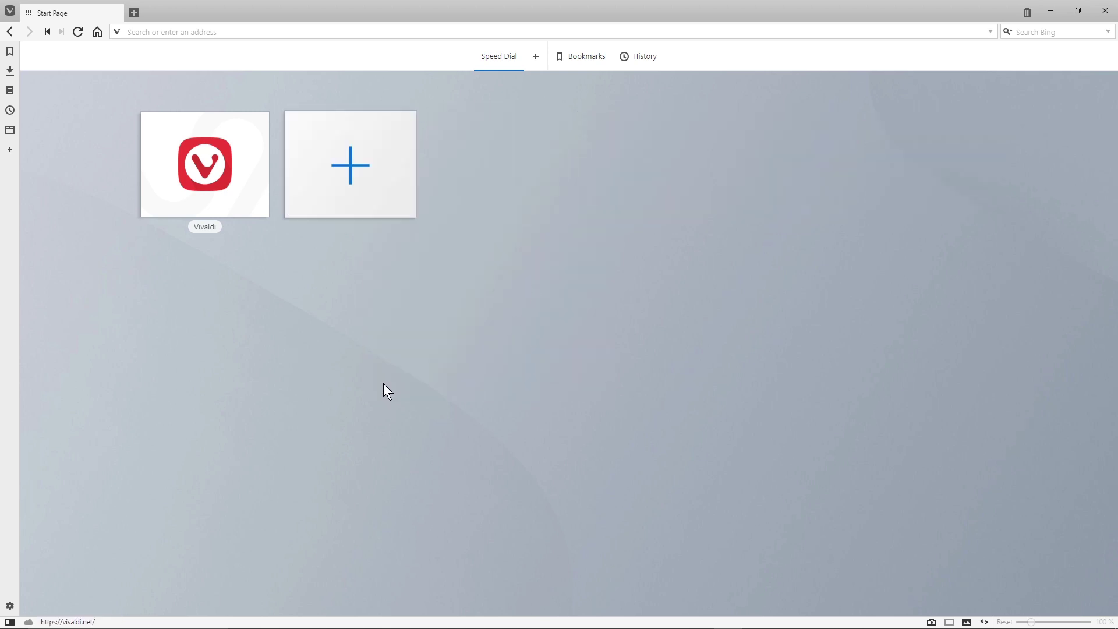
{"action": "right_click", "coordinate": [211, 170]}
{"action": "left_click", "coordinate": [241, 385]}
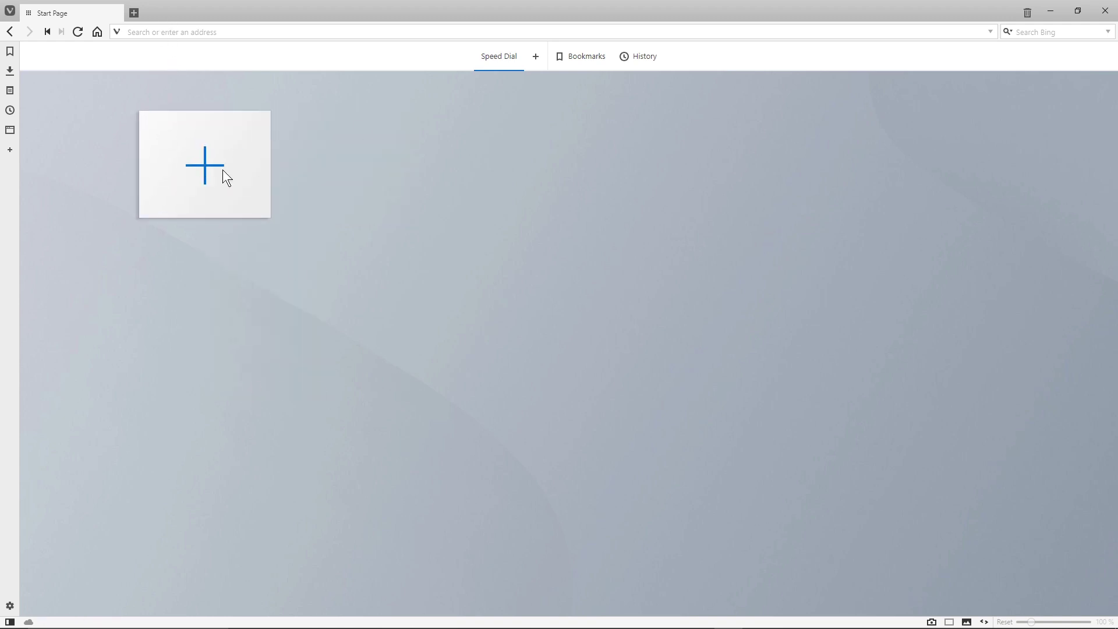
Add youtube.com as a new bookmark on the empty Speed Dial.
{"action": "left_click", "coordinate": [207, 166]}
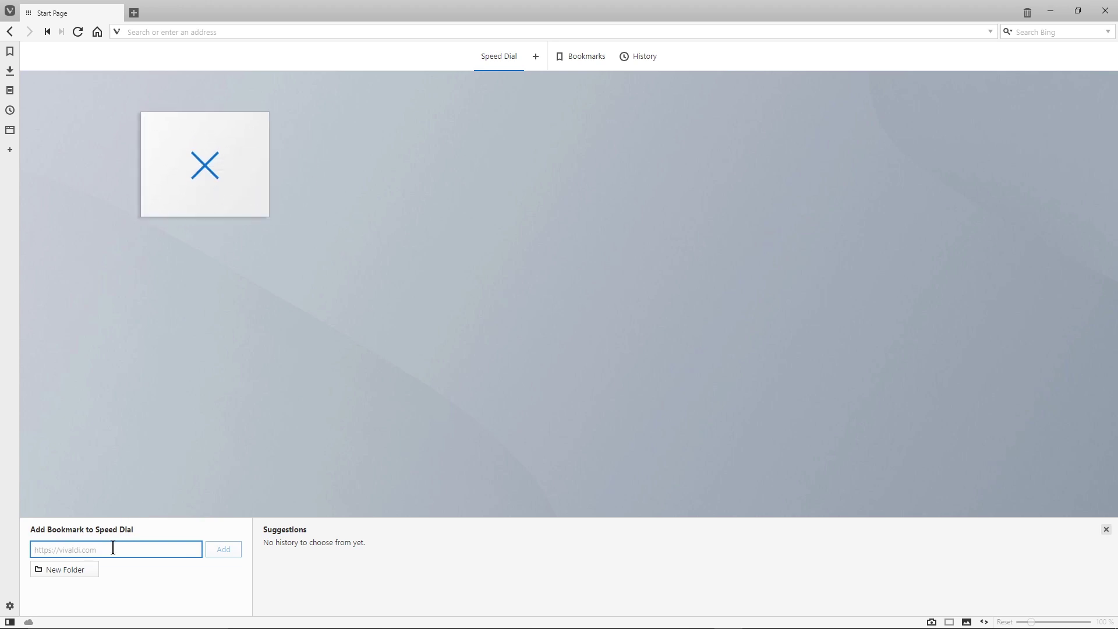
{"action": "type", "text": "youtube.com"}
{"action": "left_click", "coordinate": [230, 551]}
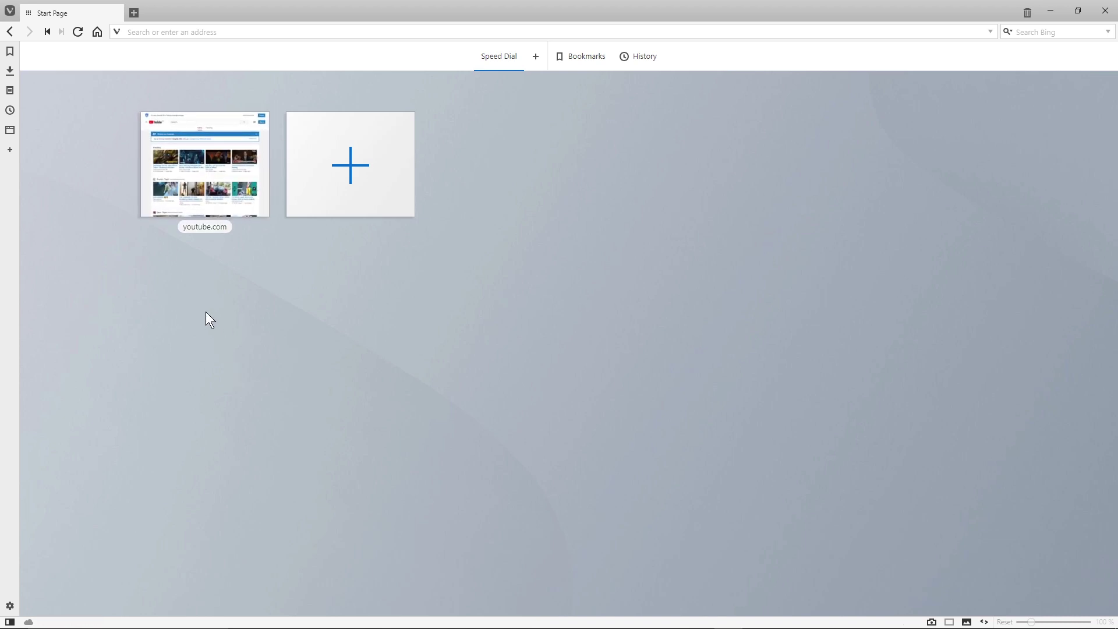
Create a new Speed Dial folder named Web Development.
{"action": "left_click", "coordinate": [348, 167]}
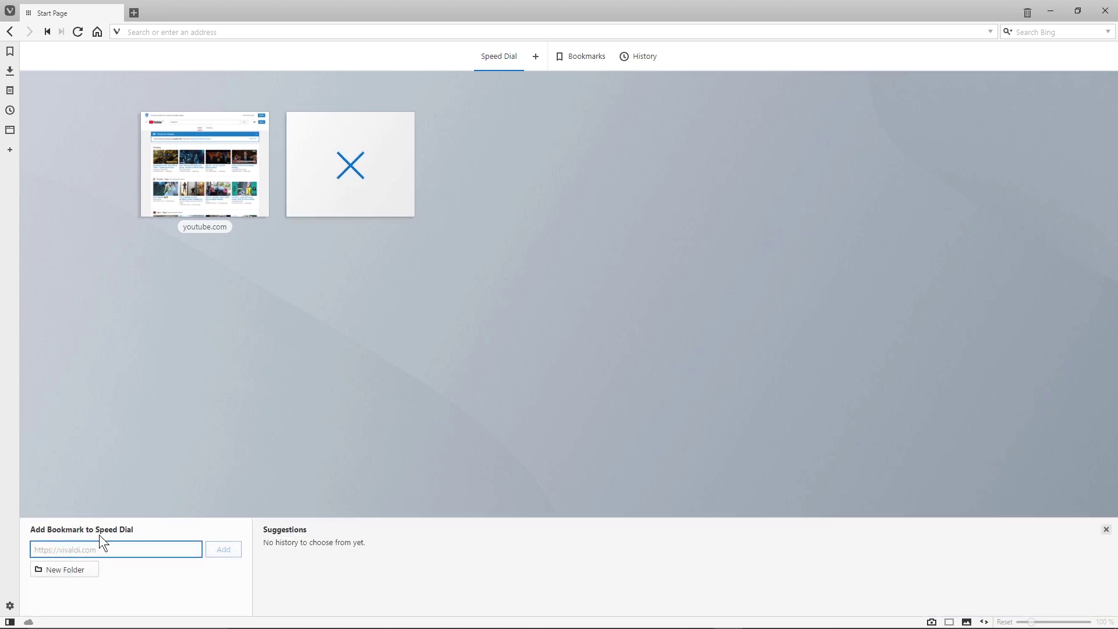
{"action": "left_click", "coordinate": [57, 572]}
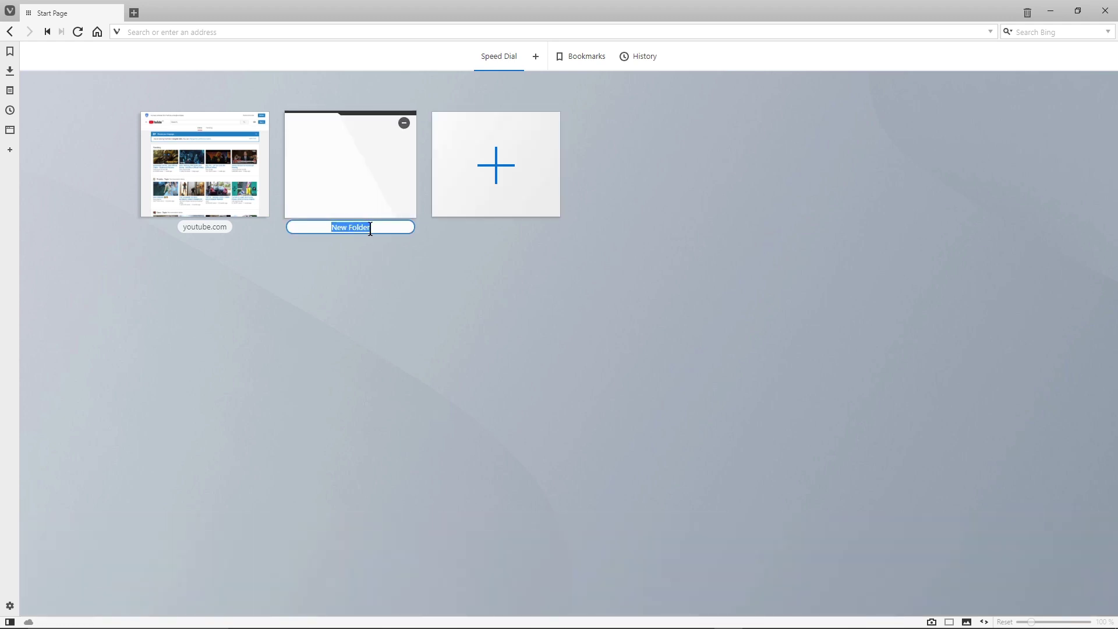
{"action": "type", "text": "Web Debelopment"}
{"action": "key", "text": "Return"}
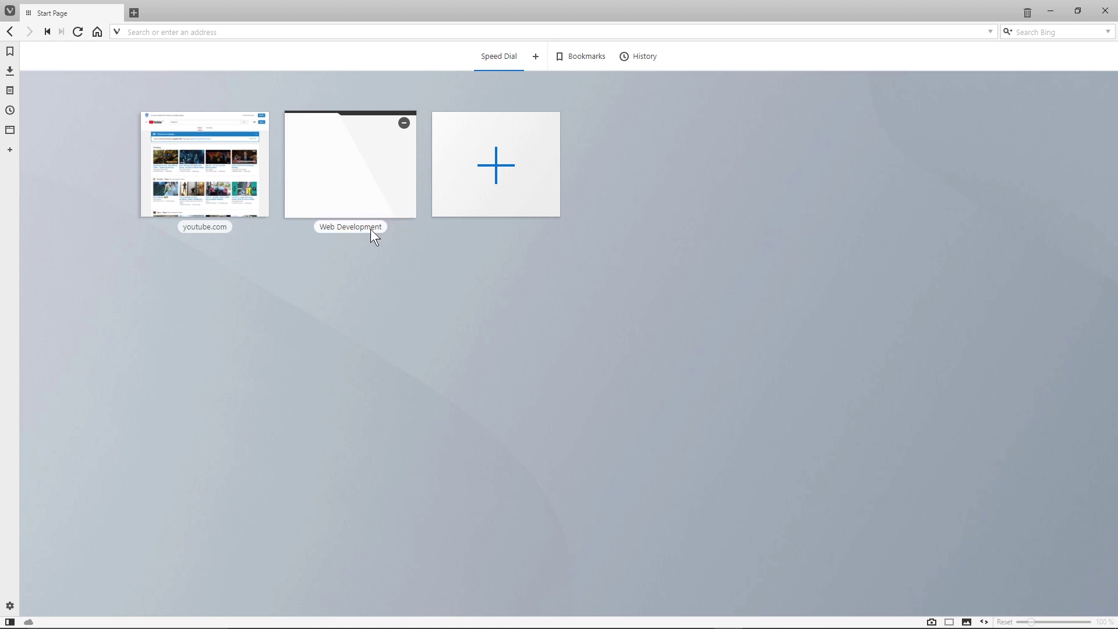
Open the Web Development folder and start a new bookmark in it with an address beginning "dc".
{"action": "left_click", "coordinate": [348, 159]}
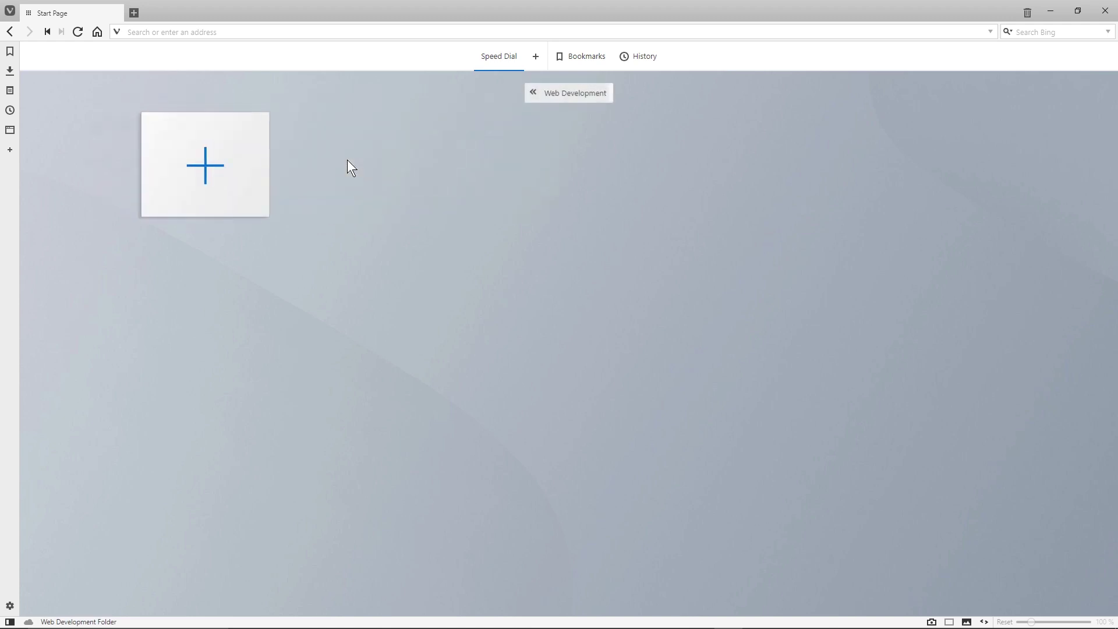
{"action": "left_click", "coordinate": [203, 163]}
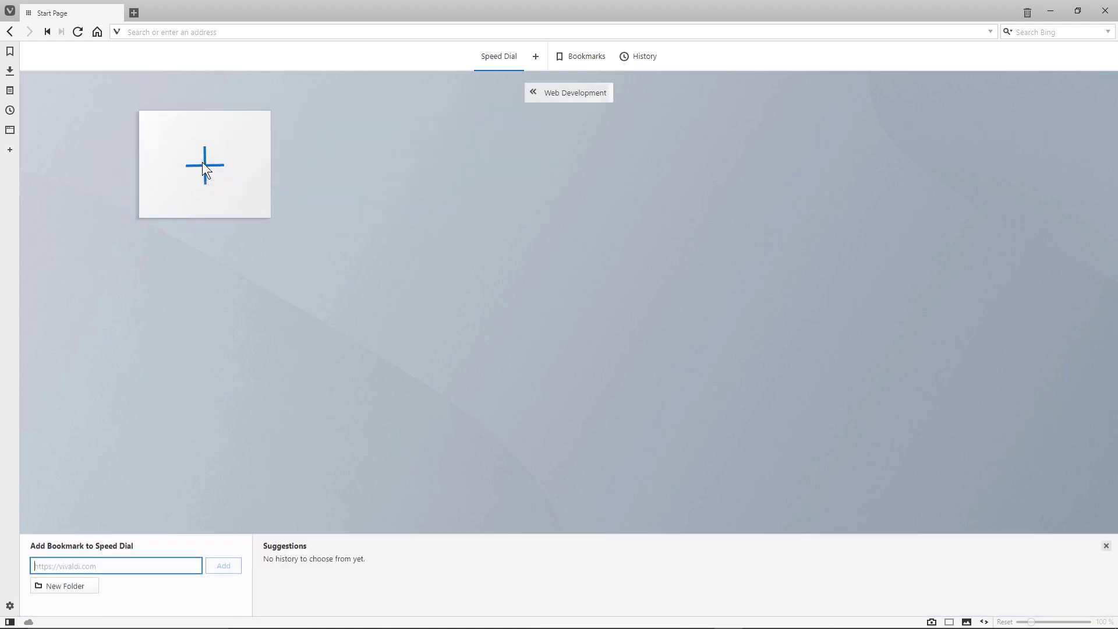
{"action": "type", "text": "dc"}
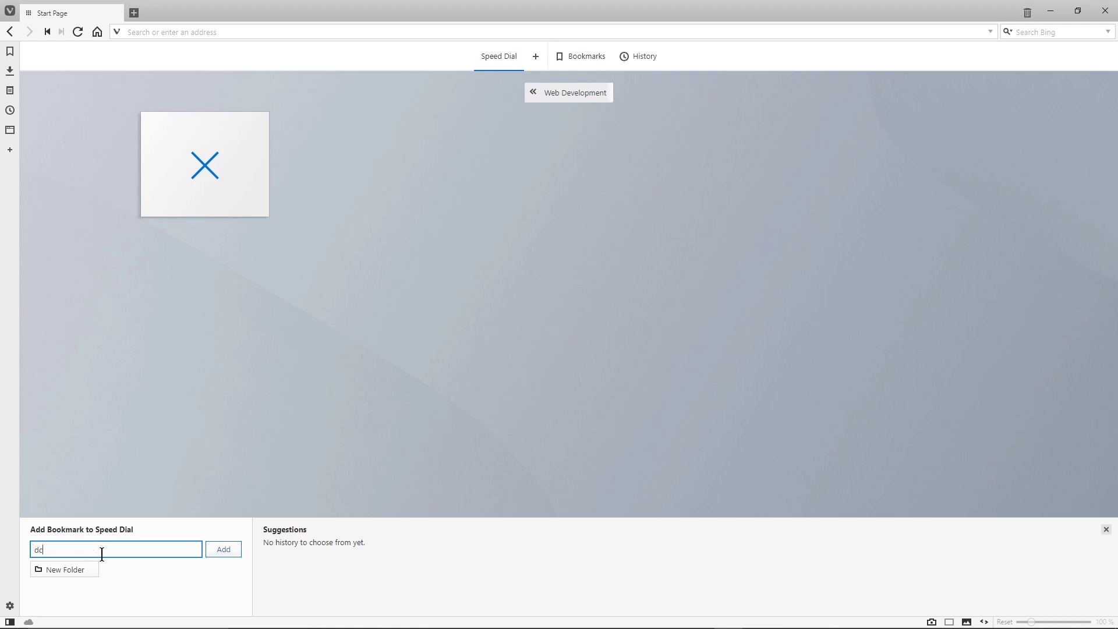
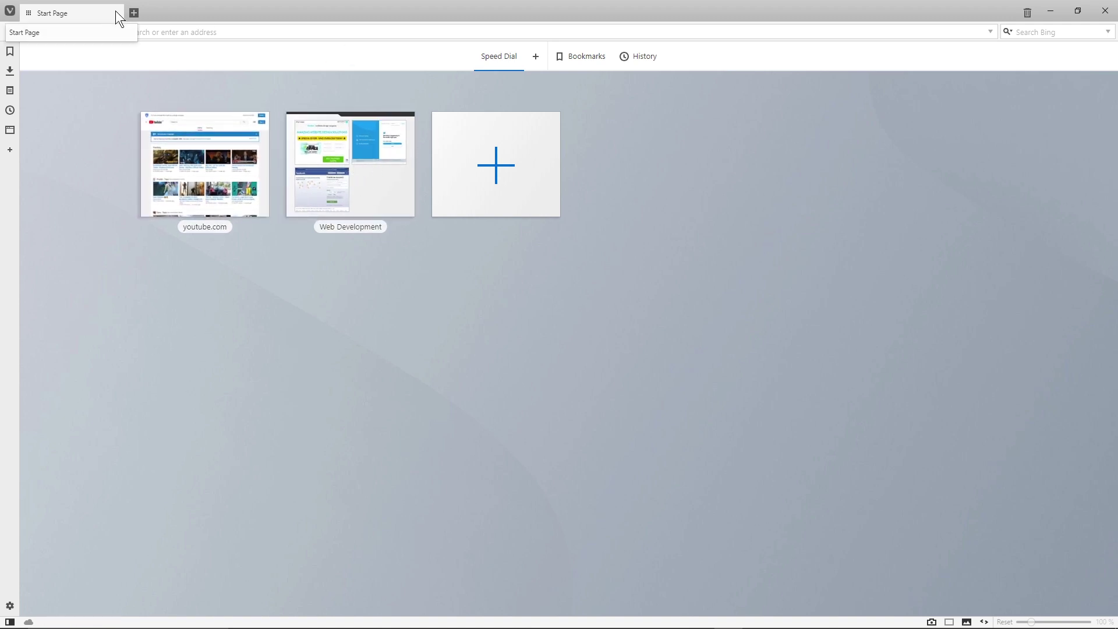
Close the browser window.
{"action": "left_click", "coordinate": [1105, 10]}
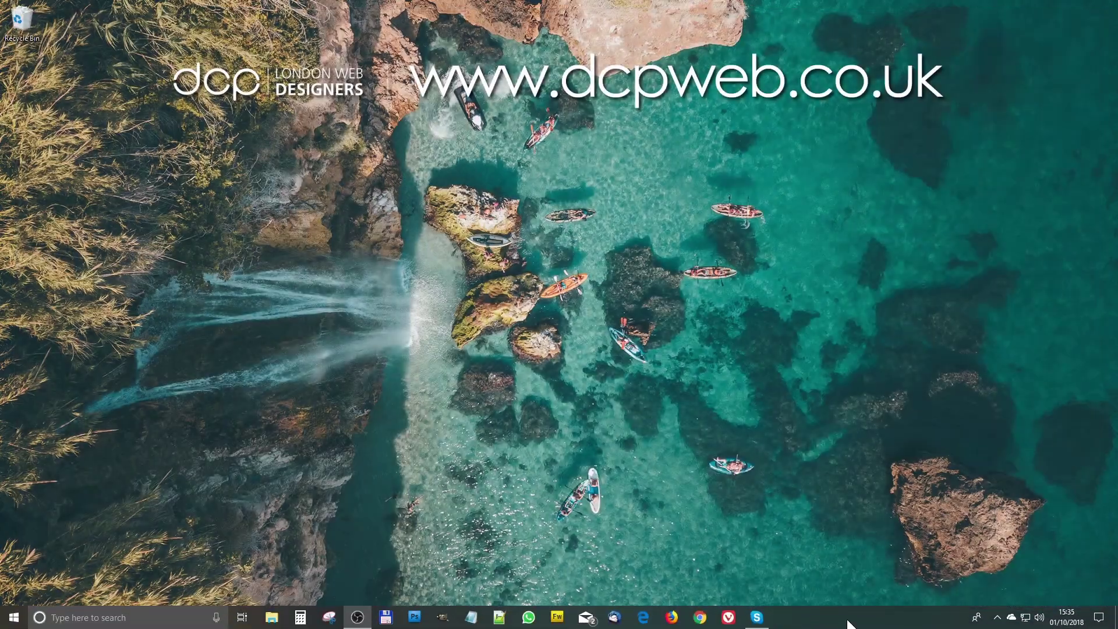
Relaunch Vivaldi and open the youtube.com bookmark from the Speed Dial.
{"action": "left_click", "coordinate": [735, 624]}
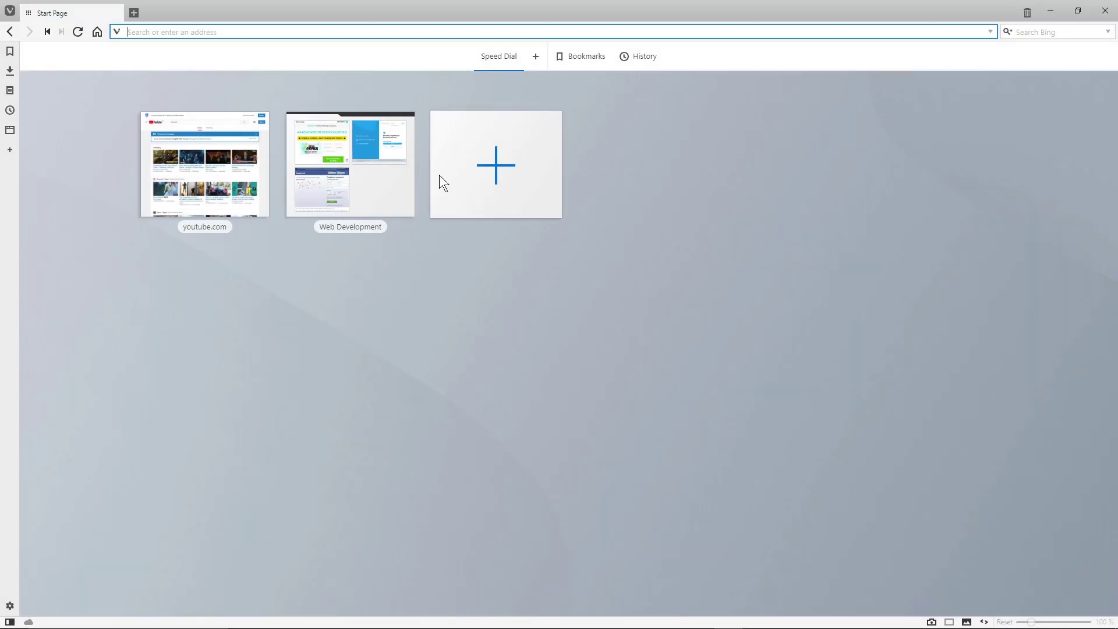
{"action": "left_click", "coordinate": [193, 156]}
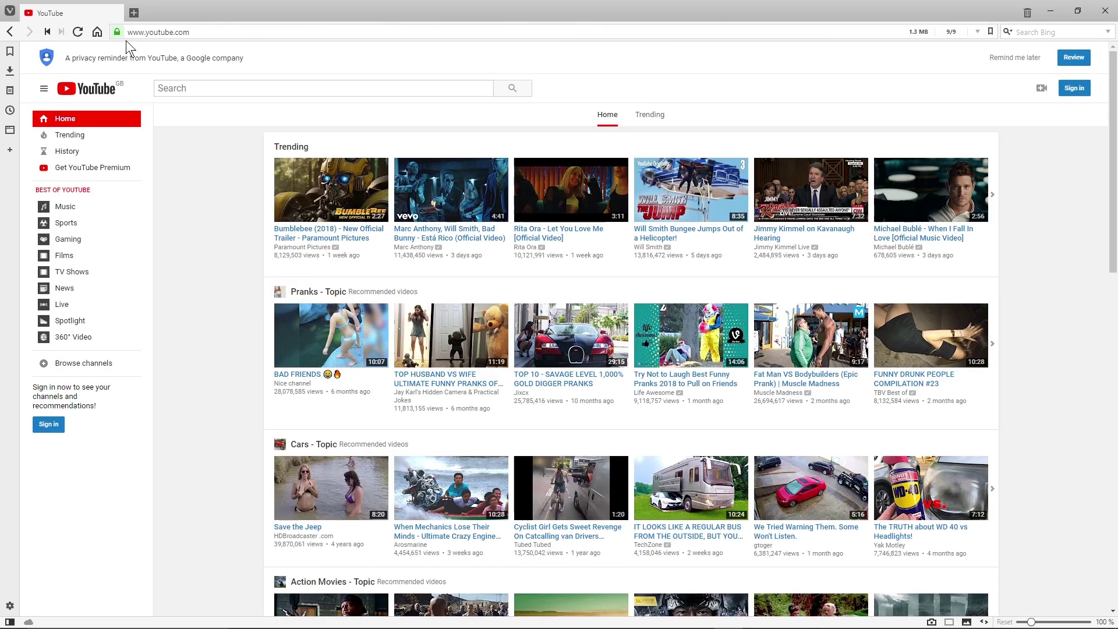
Open a second tab with the start page, switch between both tabs, and close the YouTube tab.
{"action": "left_click", "coordinate": [133, 12]}
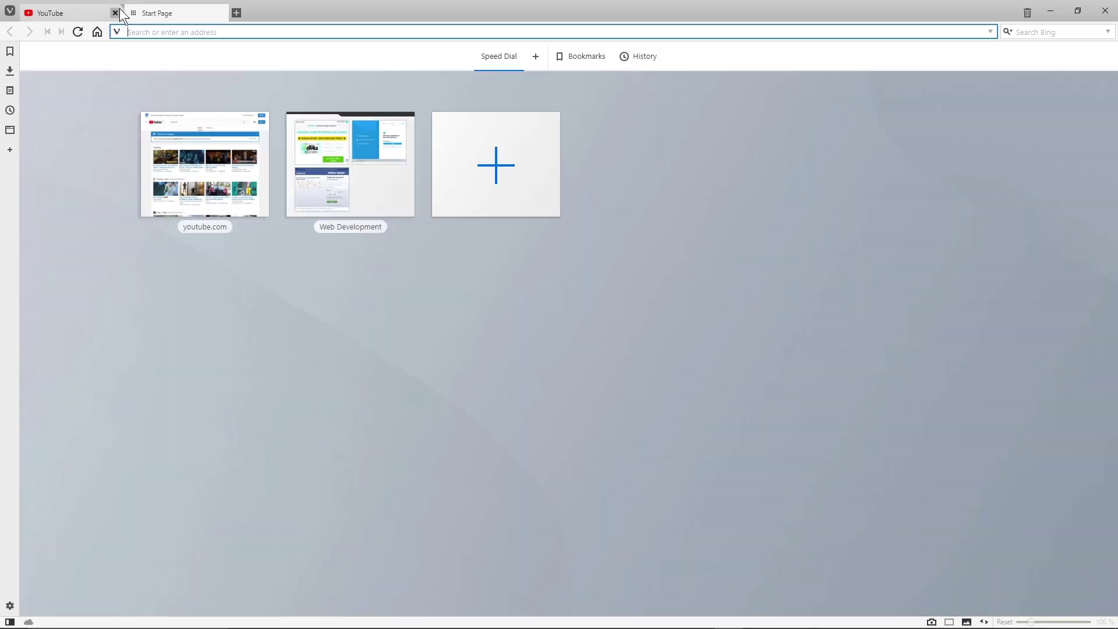
{"action": "left_click", "coordinate": [77, 16]}
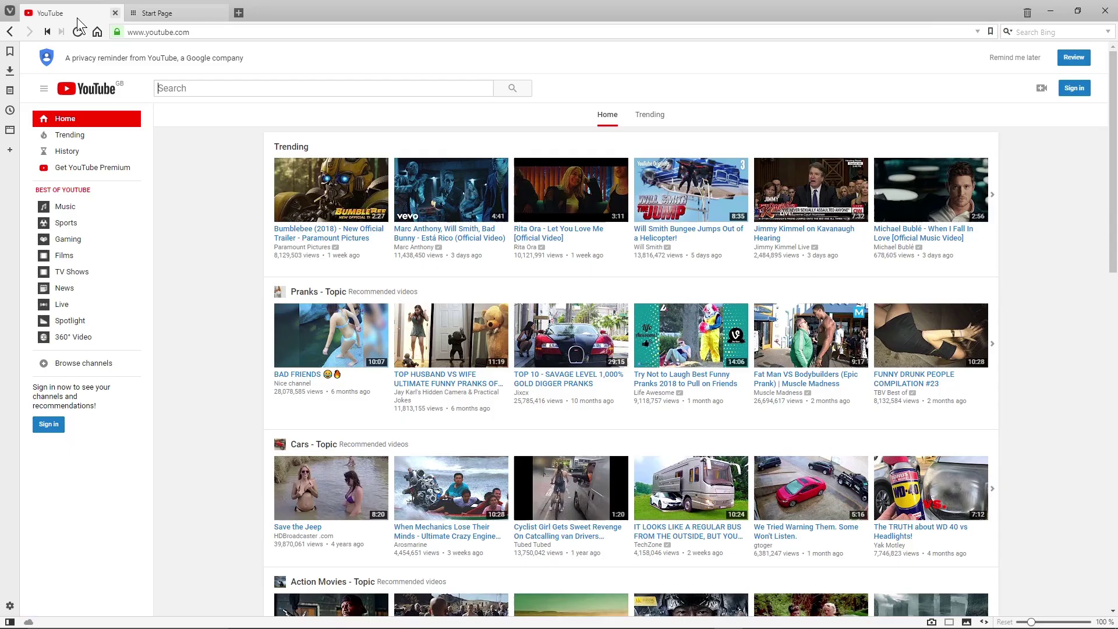
{"action": "left_click", "coordinate": [179, 11]}
{"action": "left_click", "coordinate": [115, 13]}
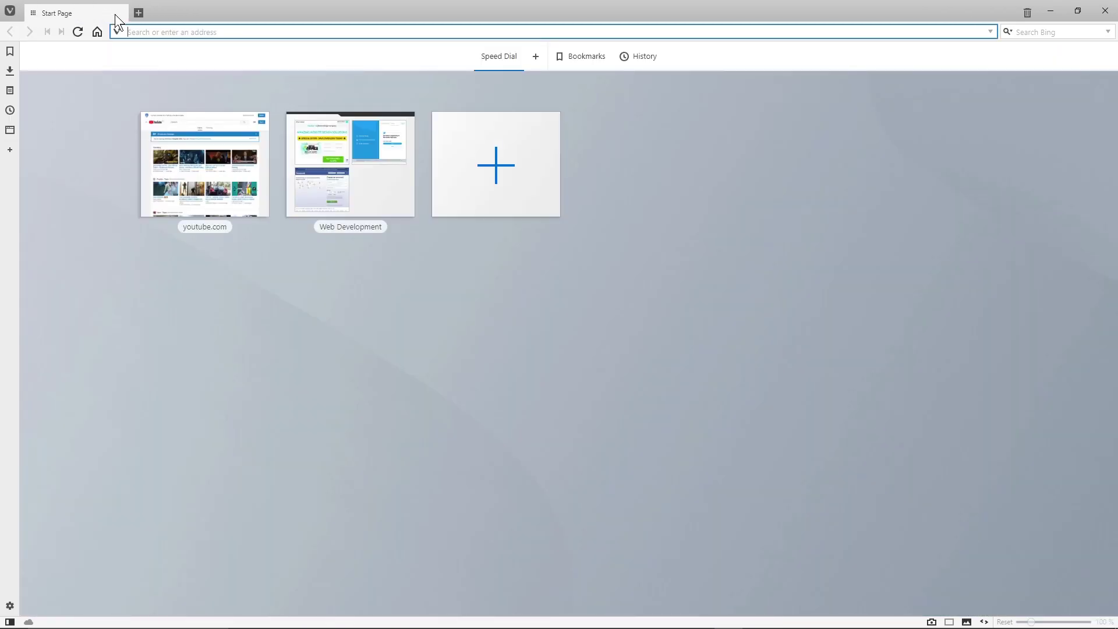
Open all bookmarks of the Web Development Speed Dial folder at once.
{"action": "right_click", "coordinate": [347, 158]}
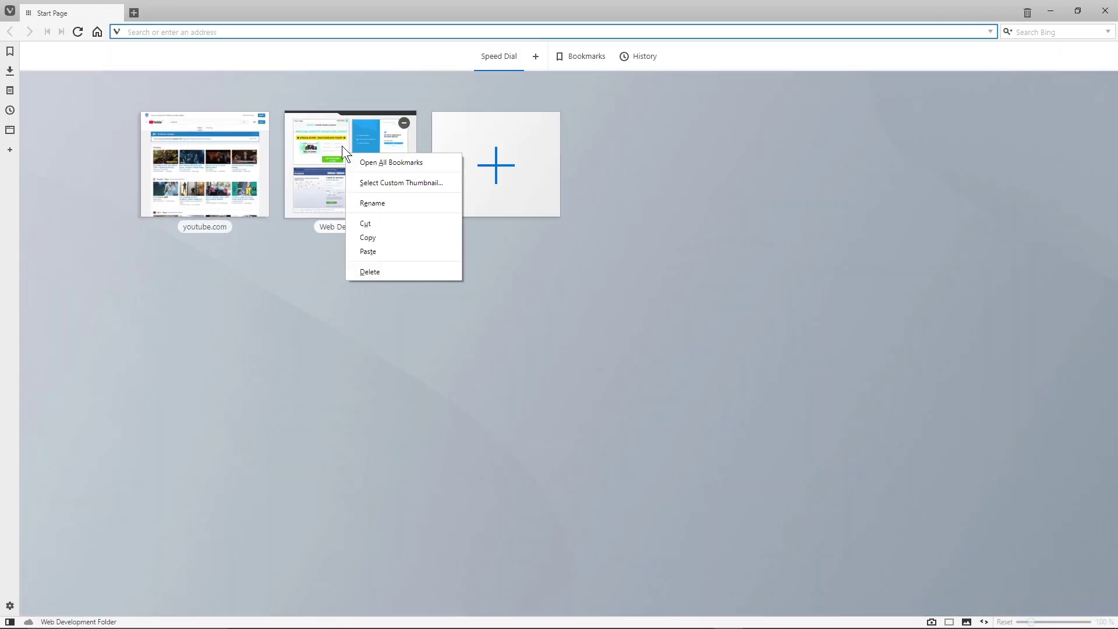
{"action": "left_click", "coordinate": [371, 163]}
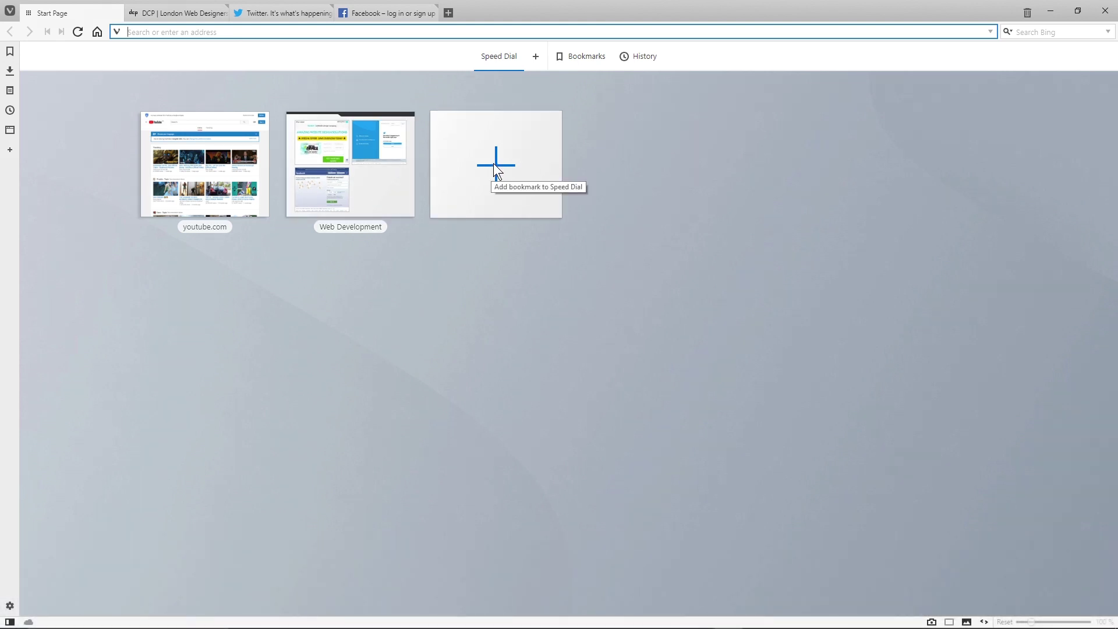
Create a new Speed Dial folder named News Websites.
{"action": "left_click", "coordinate": [494, 165]}
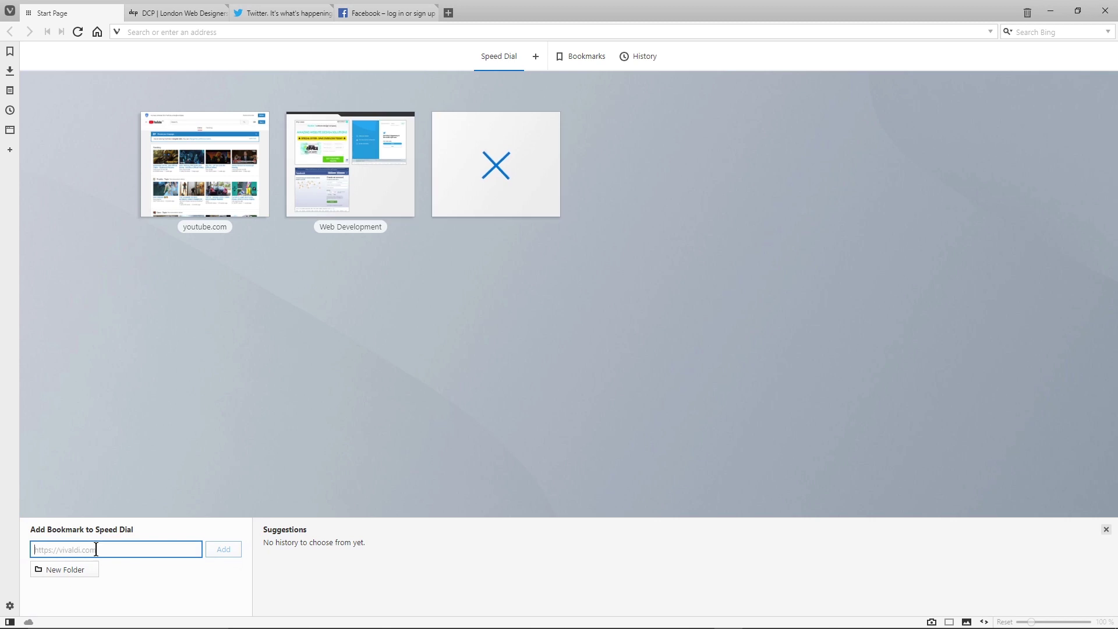
{"action": "left_click", "coordinate": [64, 569]}
{"action": "type", "text": "News Wb"}
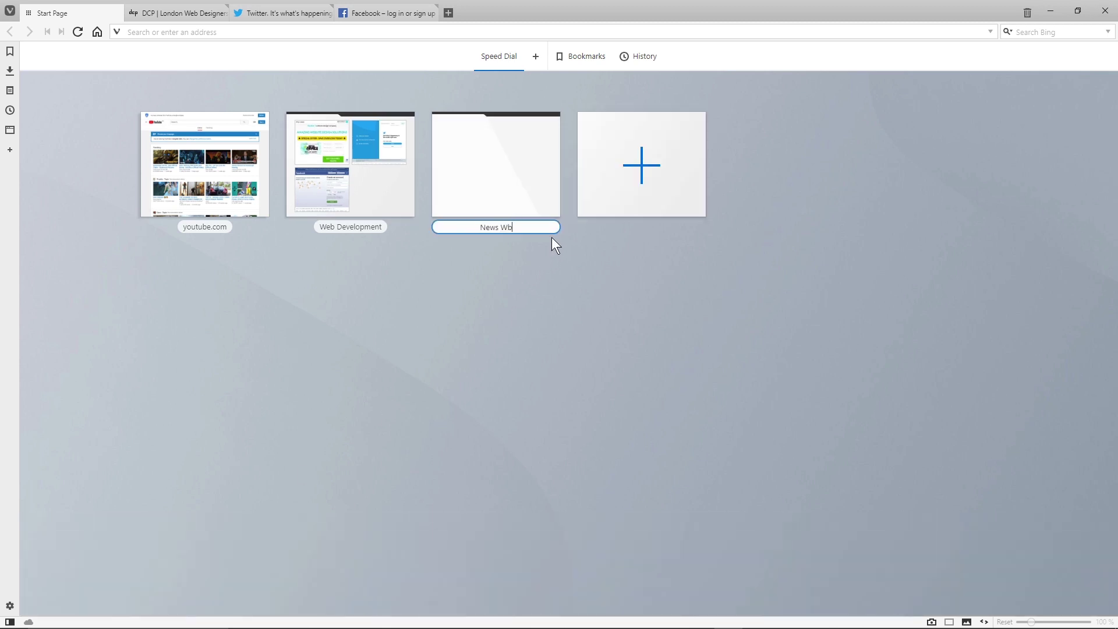
{"action": "key", "text": "BackSpace"}
{"action": "type", "text": "ebsites"}
{"action": "key", "text": "Return"}
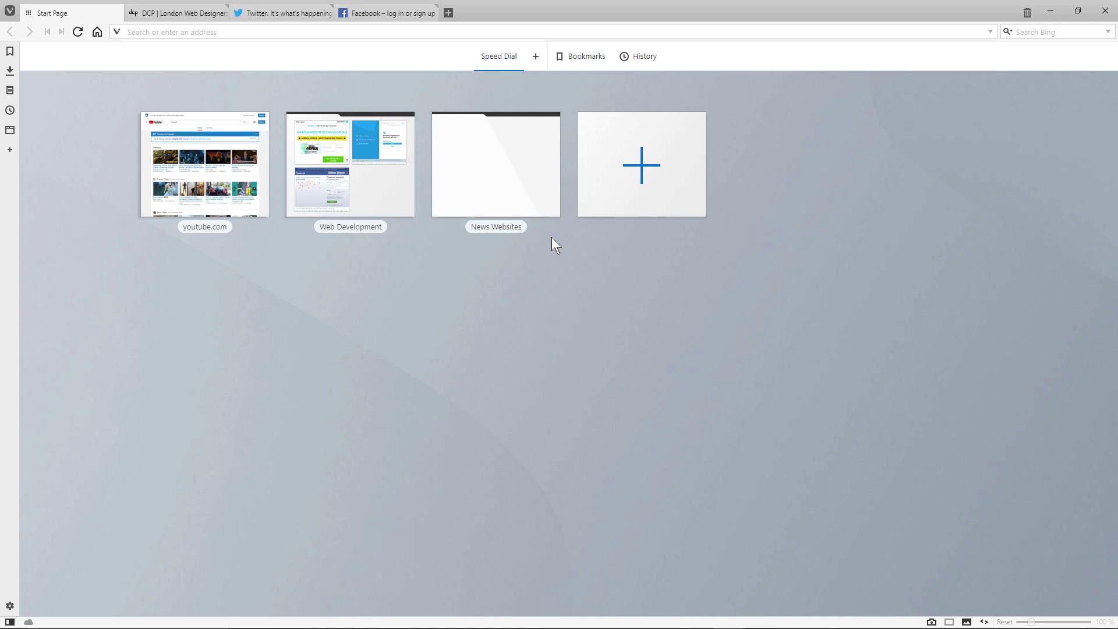
Enter the News Websites folder and add bbc.co.uk to it as a bookmark.
{"action": "left_click", "coordinate": [487, 159]}
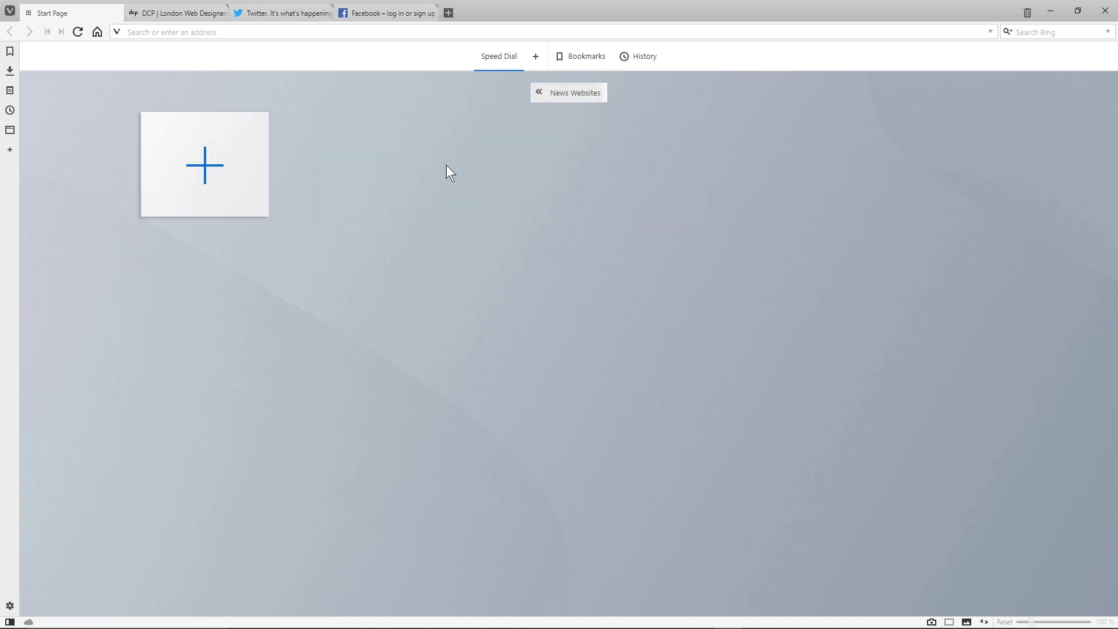
{"action": "left_click", "coordinate": [203, 175]}
{"action": "type", "text": "bbc.c"}
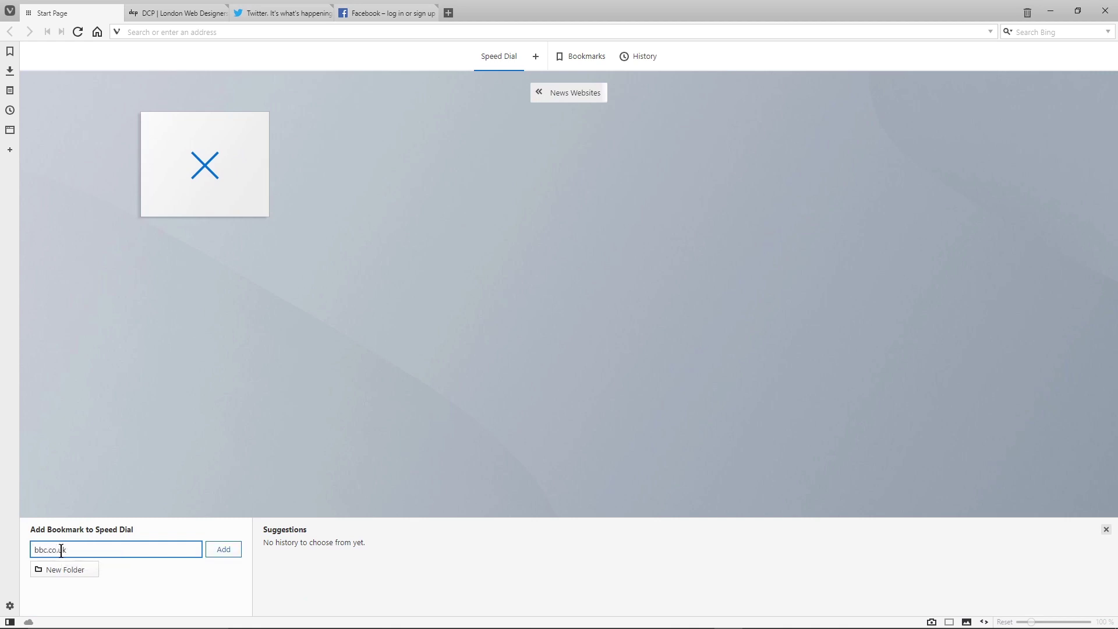
{"action": "type", "text": "o.uk"}
{"action": "key", "text": "Return"}
Add itv.com as a second bookmark in the News Websites folder.
{"action": "left_click", "coordinate": [340, 178]}
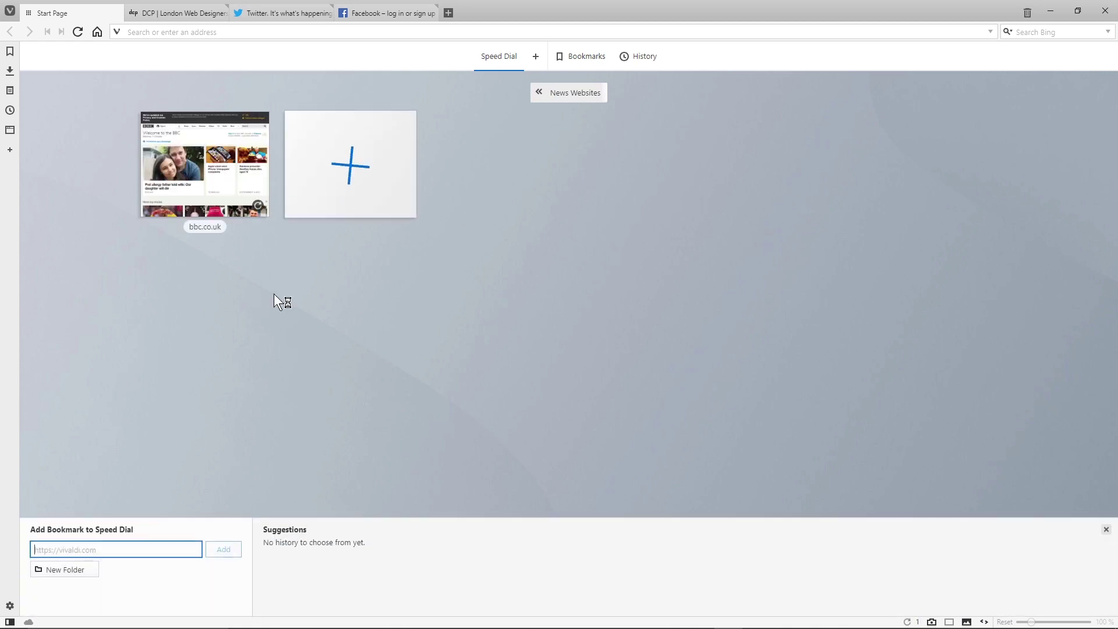
{"action": "type", "text": "itv.com"}
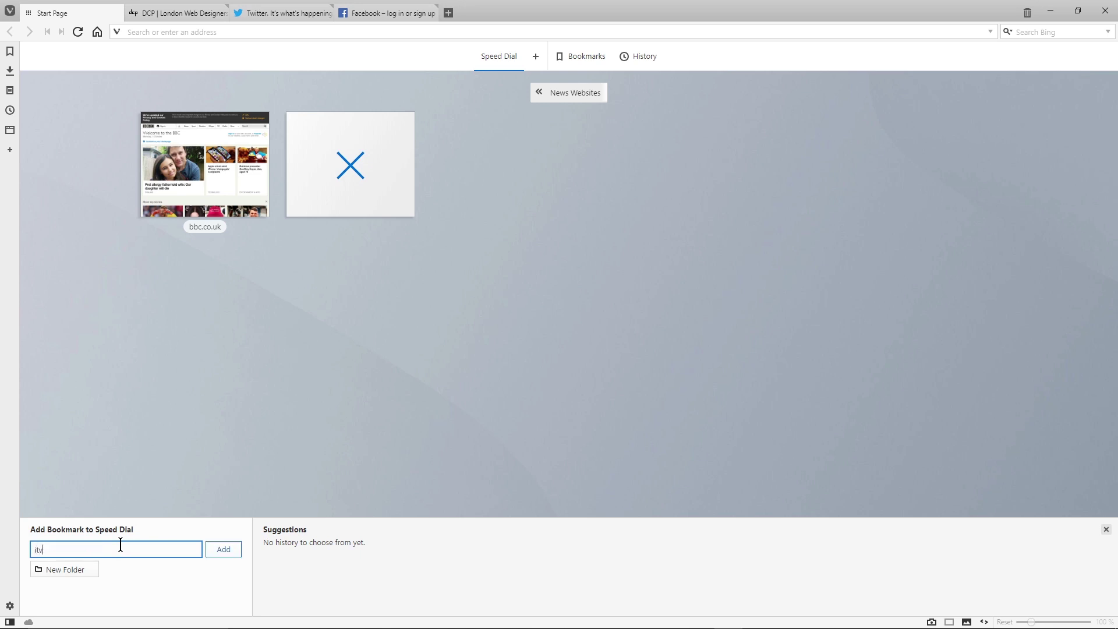
{"action": "left_click", "coordinate": [225, 550]}
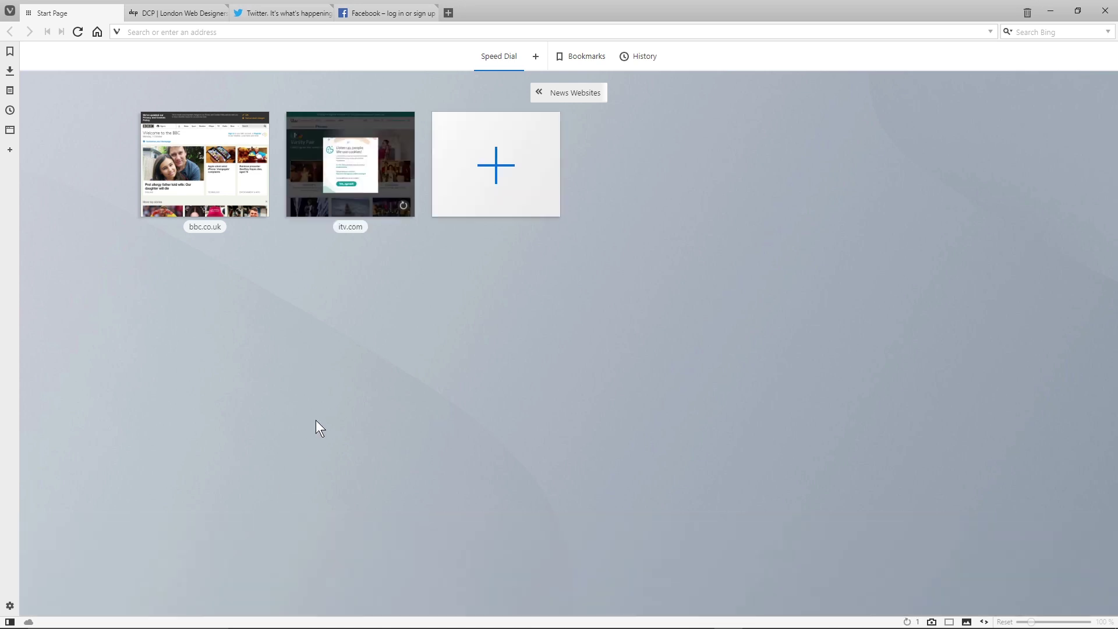
Add cnn.com as a third bookmark in the News Websites folder and return to the main Speed Dial.
{"action": "left_click", "coordinate": [489, 165]}
{"action": "type", "text": "cnn.com"}
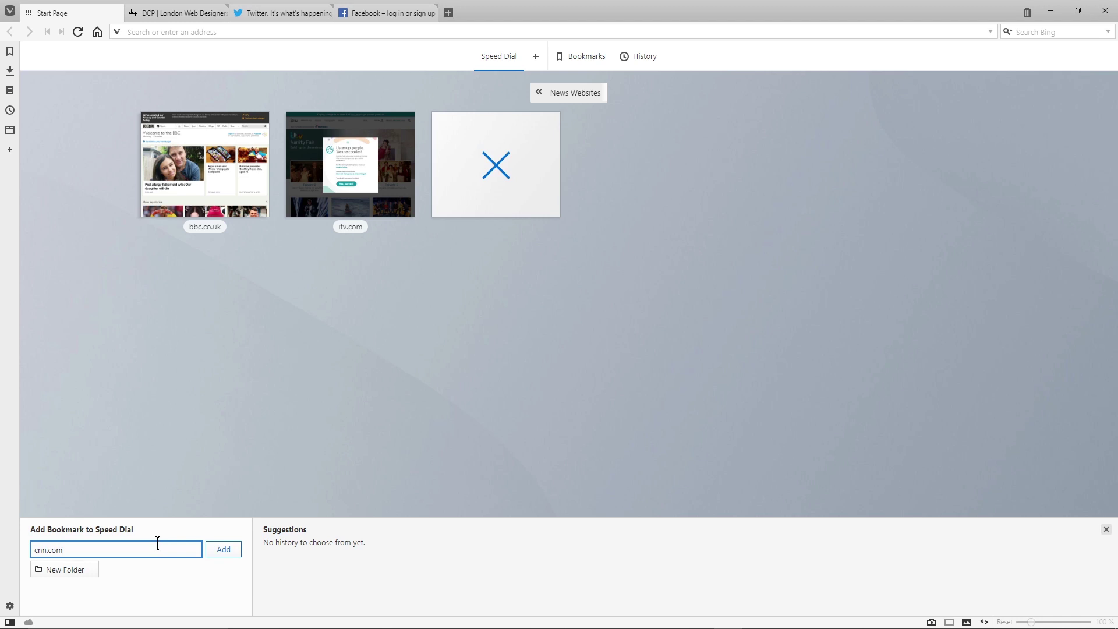
{"action": "left_click", "coordinate": [225, 549]}
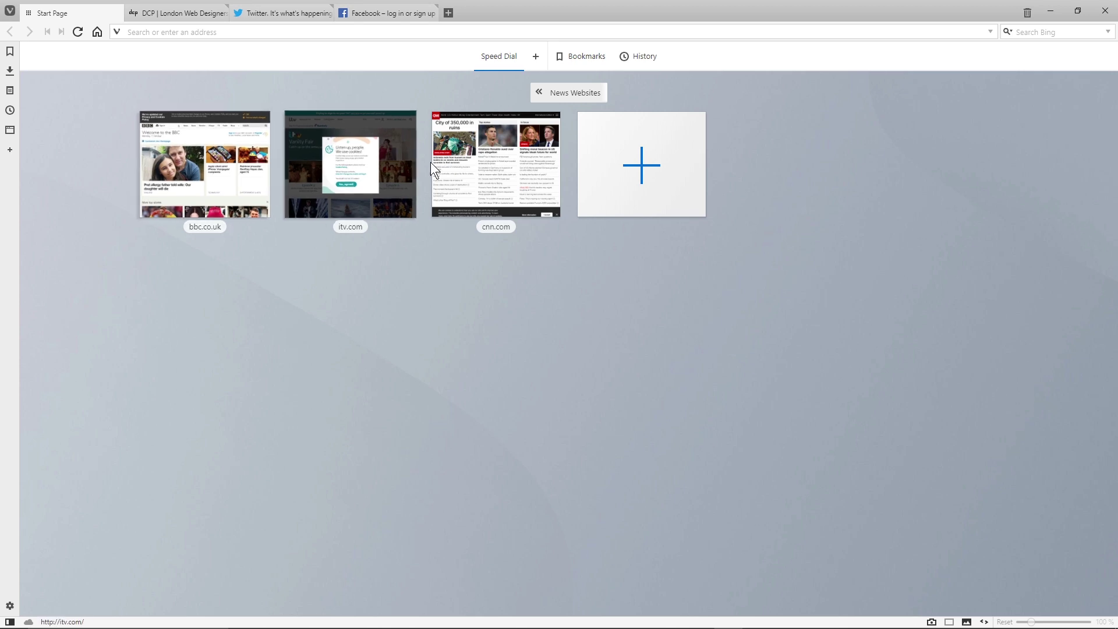
{"action": "left_click", "coordinate": [561, 94]}
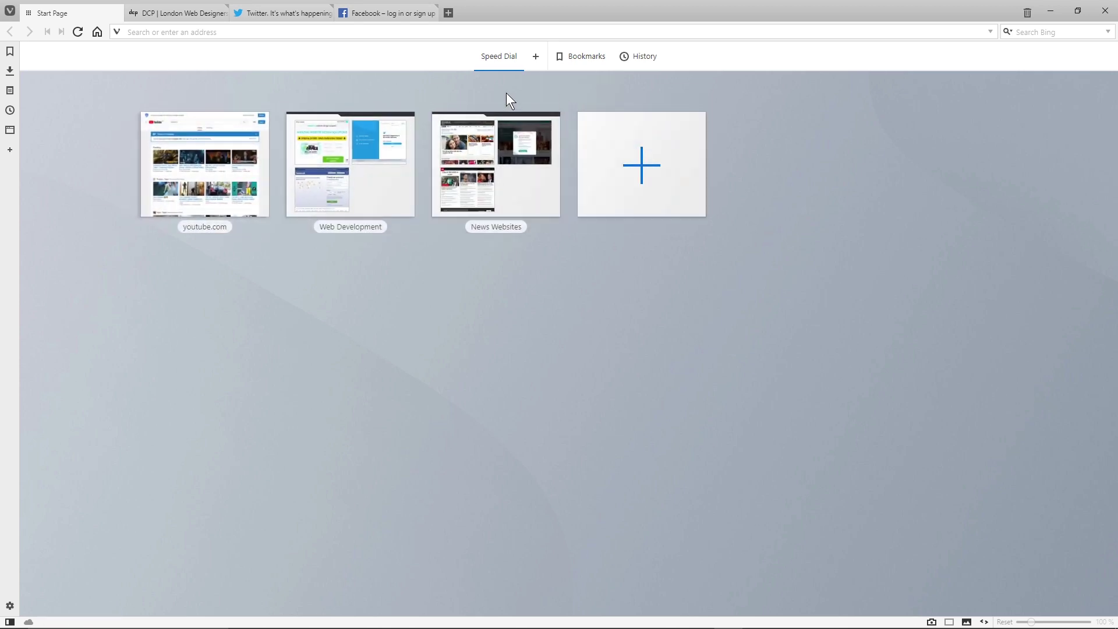
Close the DCP, Twitter and Facebook tabs so that only the start page remains.
{"action": "left_click", "coordinate": [216, 13]}
{"action": "left_click", "coordinate": [221, 11]}
{"action": "left_click", "coordinate": [221, 11]}
{"action": "left_click", "coordinate": [222, 12]}
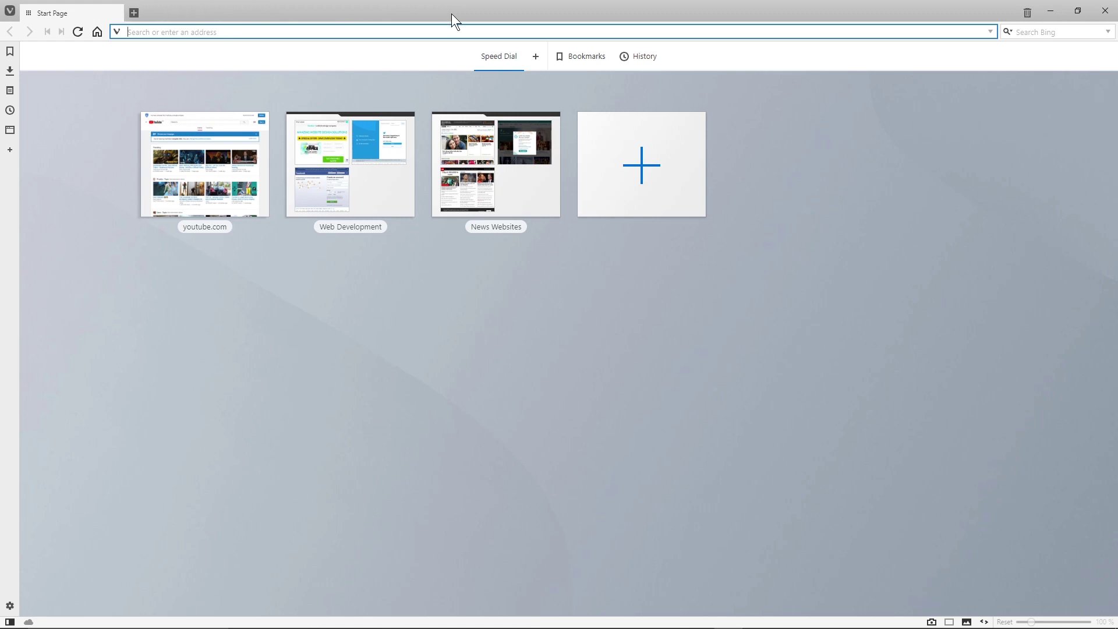
Open all bookmarks of the News Websites folder and look through the BBC, ITV and CNN tabs.
{"action": "right_click", "coordinate": [484, 159]}
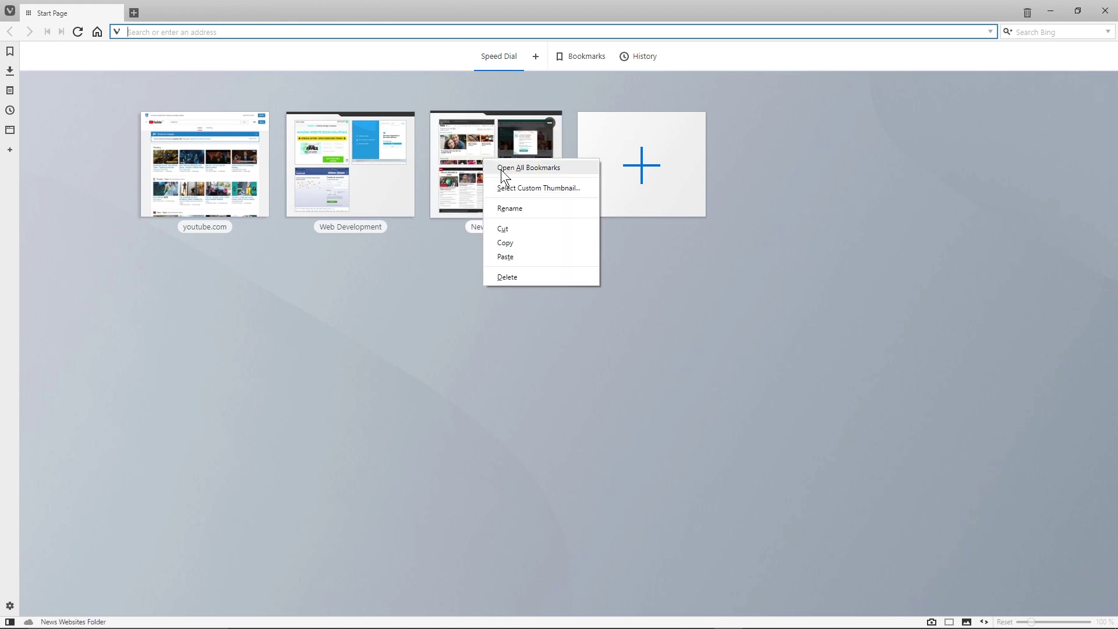
{"action": "left_click", "coordinate": [501, 167]}
{"action": "left_click", "coordinate": [192, 11]}
{"action": "left_click", "coordinate": [274, 16]}
{"action": "left_click", "coordinate": [398, 15]}
{"action": "left_click", "coordinate": [261, 15]}
{"action": "left_click", "coordinate": [208, 12]}
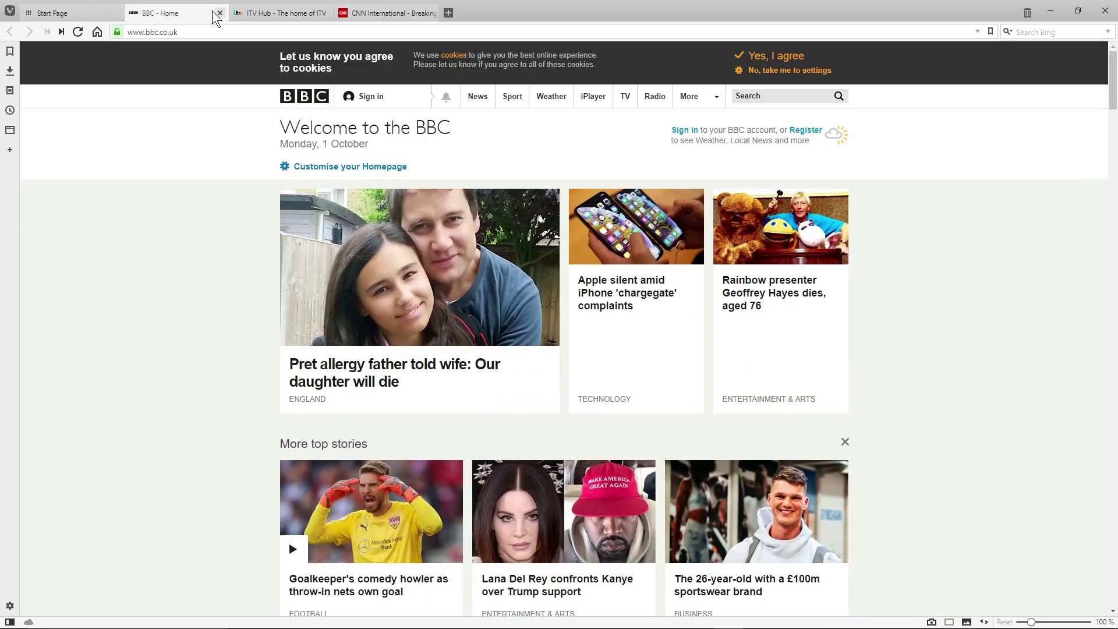
Close the BBC, ITV and CNN tabs, keeping only the start page.
{"action": "left_click", "coordinate": [219, 13]}
{"action": "left_click", "coordinate": [219, 13]}
{"action": "left_click", "coordinate": [219, 12]}
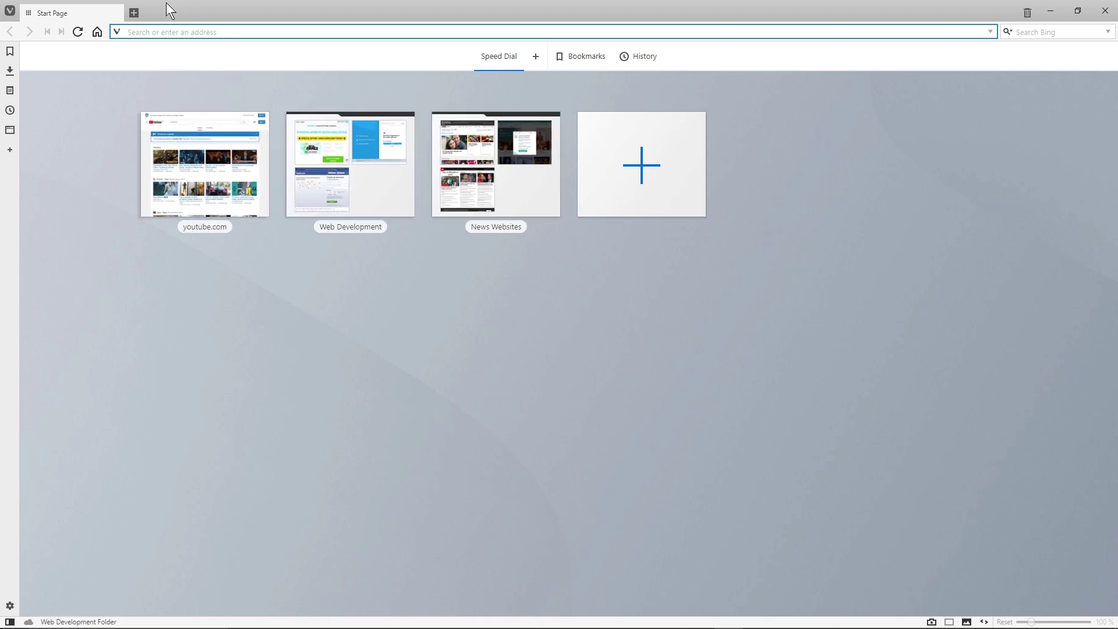
Load youtube.com in a new tab.
{"action": "left_click", "coordinate": [134, 13]}
{"action": "type", "text": "youtube.com/"}
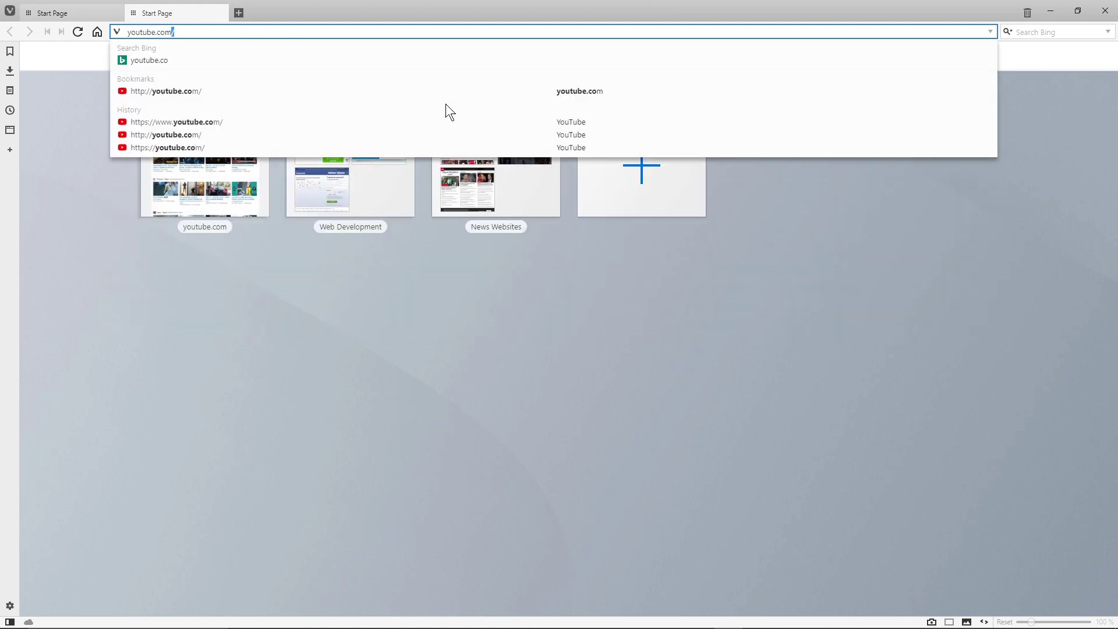
{"action": "key", "text": "Return"}
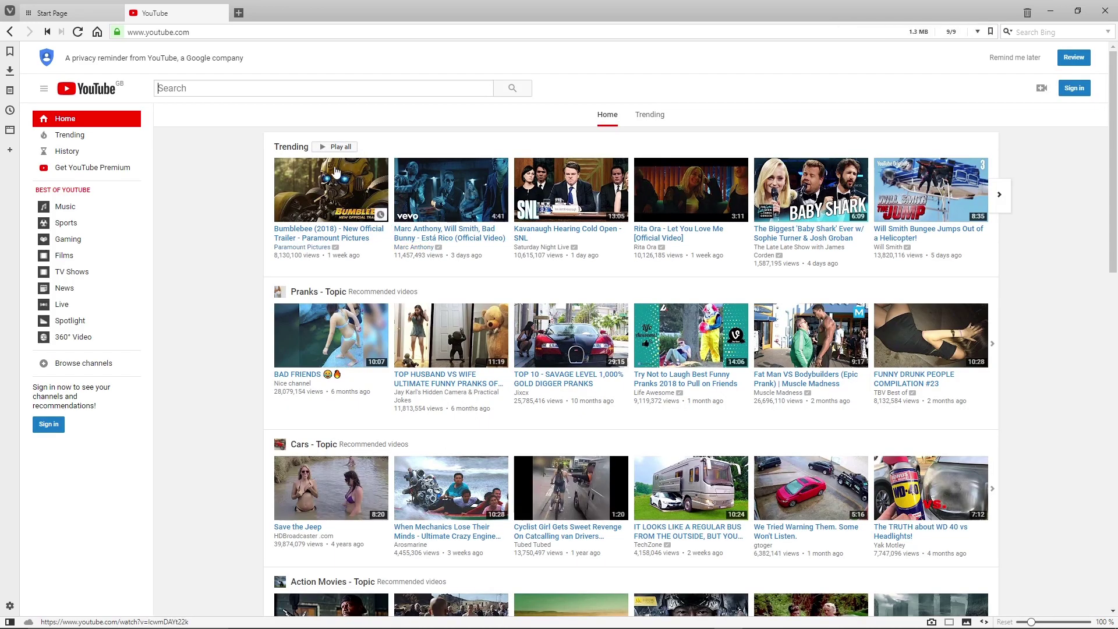
Load twitter.com in another new tab and close that tab again.
{"action": "left_click", "coordinate": [239, 13]}
{"action": "type", "text": "twiiter"}
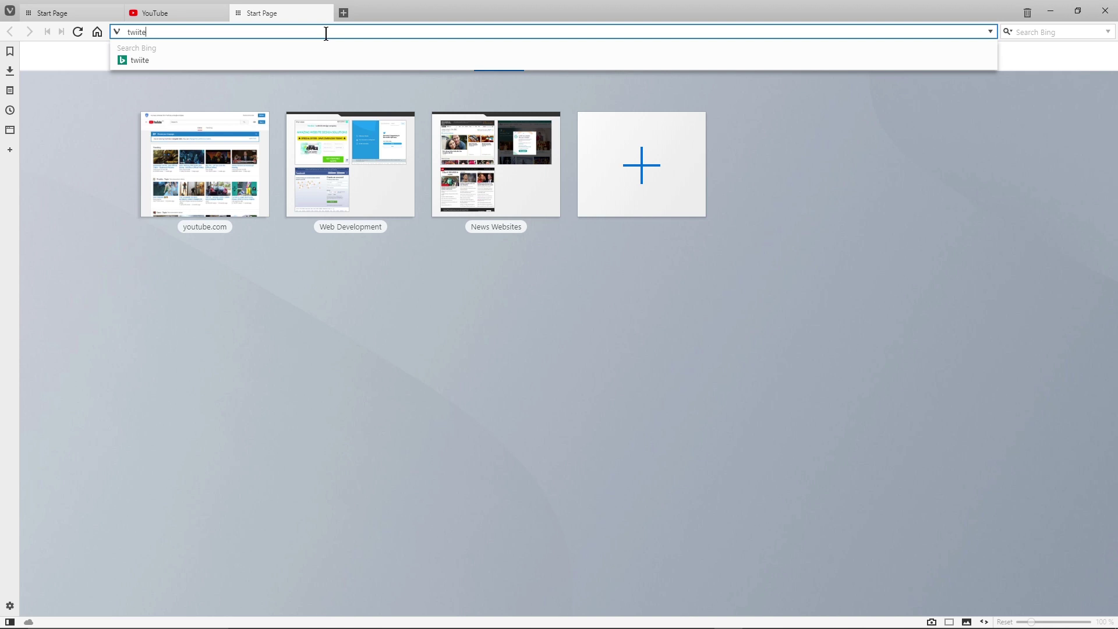
{"action": "key", "text": "BackSpace"}
{"action": "key", "text": "BackSpace"}
{"action": "key", "text": "BackSpace"}
{"action": "type", "text": "t"}
{"action": "key", "text": "Return"}
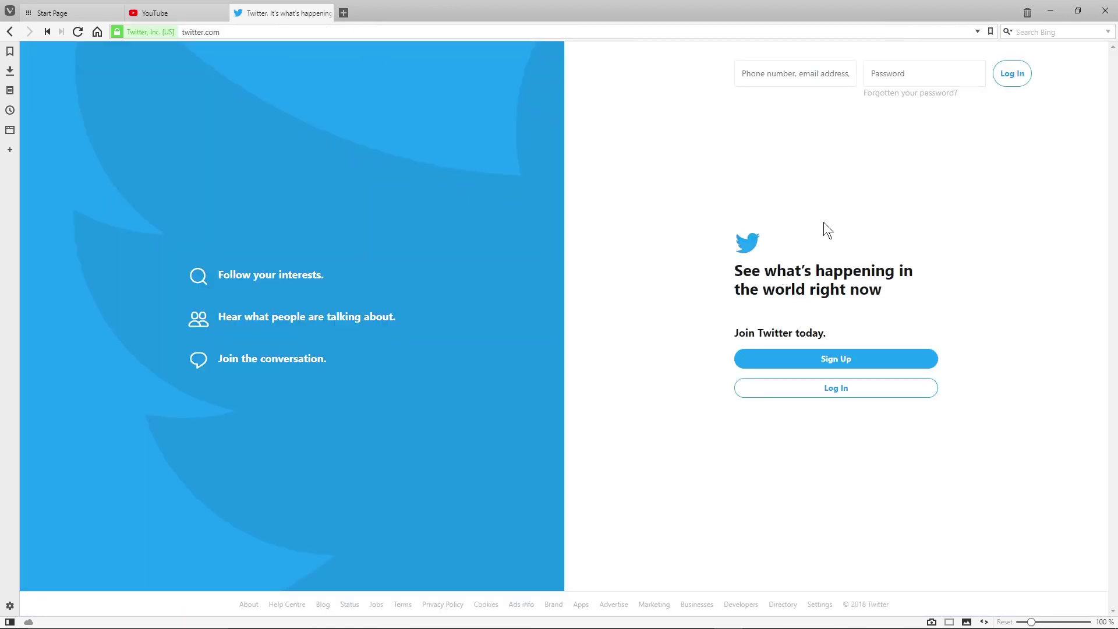
{"action": "left_click", "coordinate": [269, 32]}
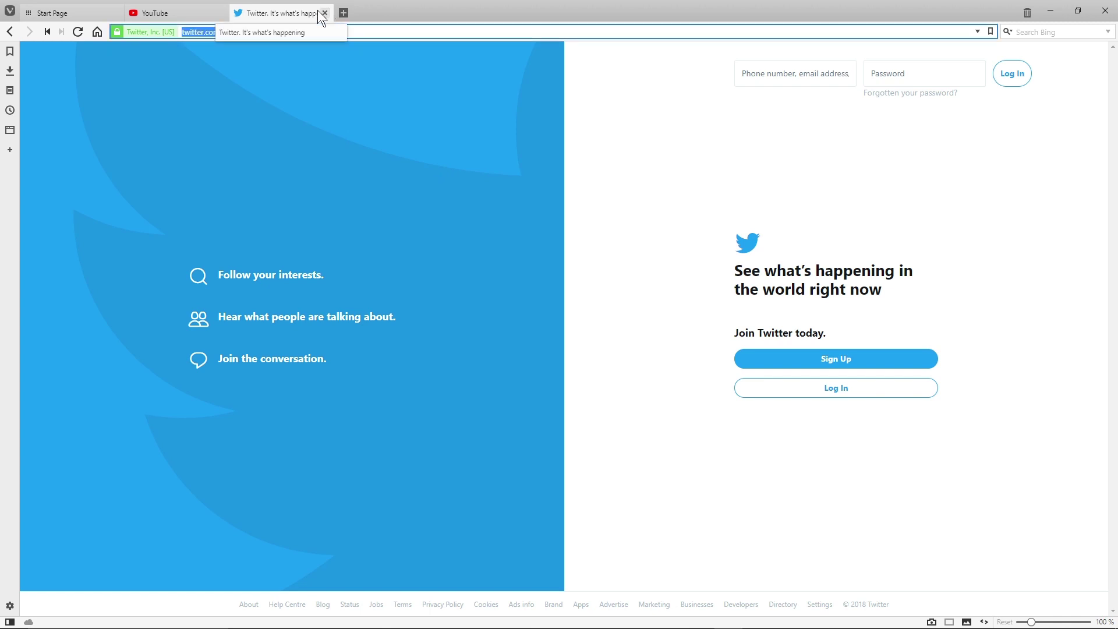
{"action": "left_click", "coordinate": [325, 13]}
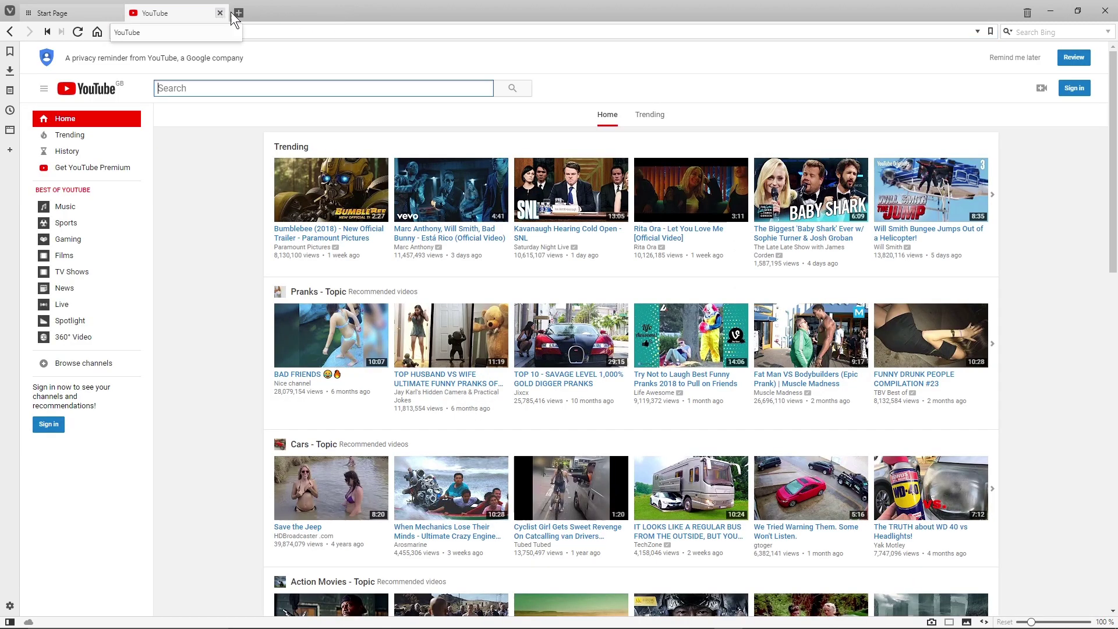
Load bbc.co.uk in a new tab and agree to the site's cookies.
{"action": "key", "text": "ctrl+t"}
{"action": "type", "text": "bbc.co.uk/"}
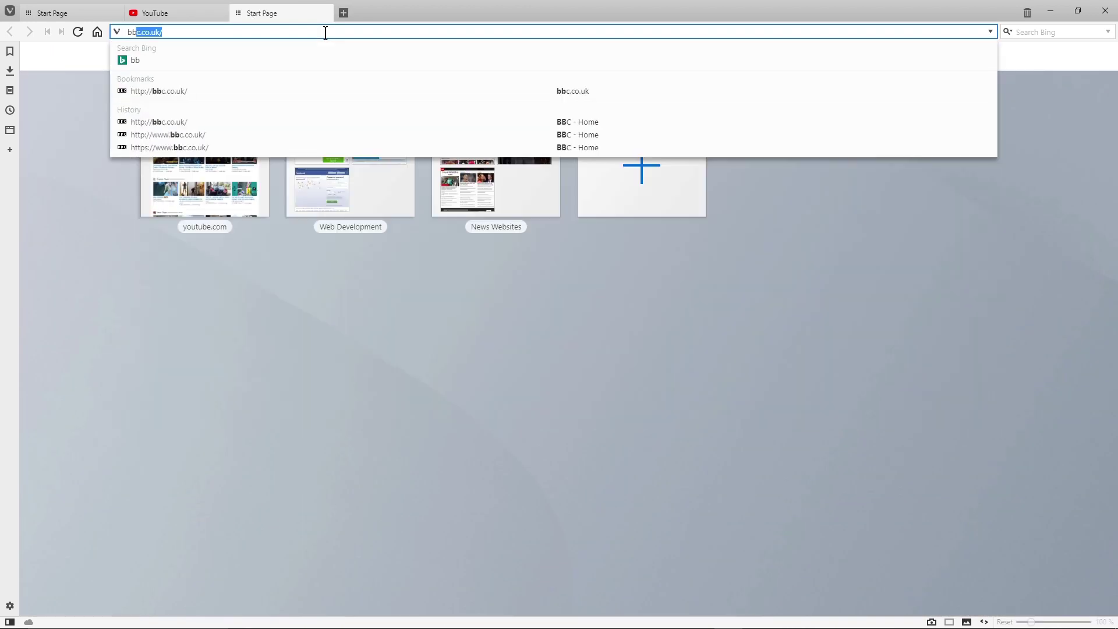
{"action": "key", "text": "Return"}
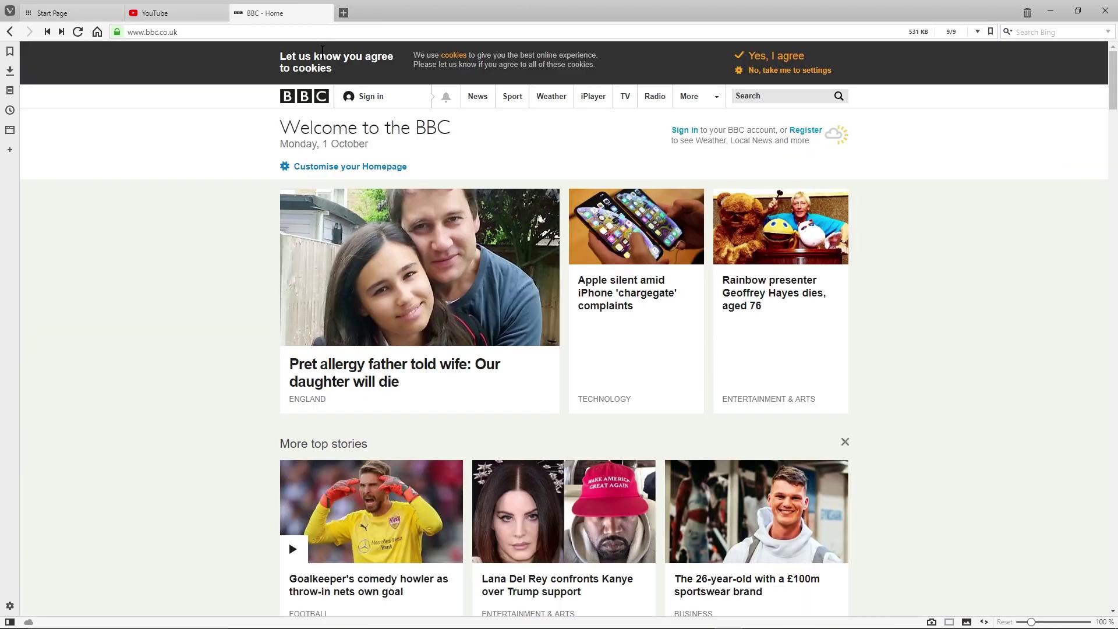
{"action": "left_click", "coordinate": [754, 55]}
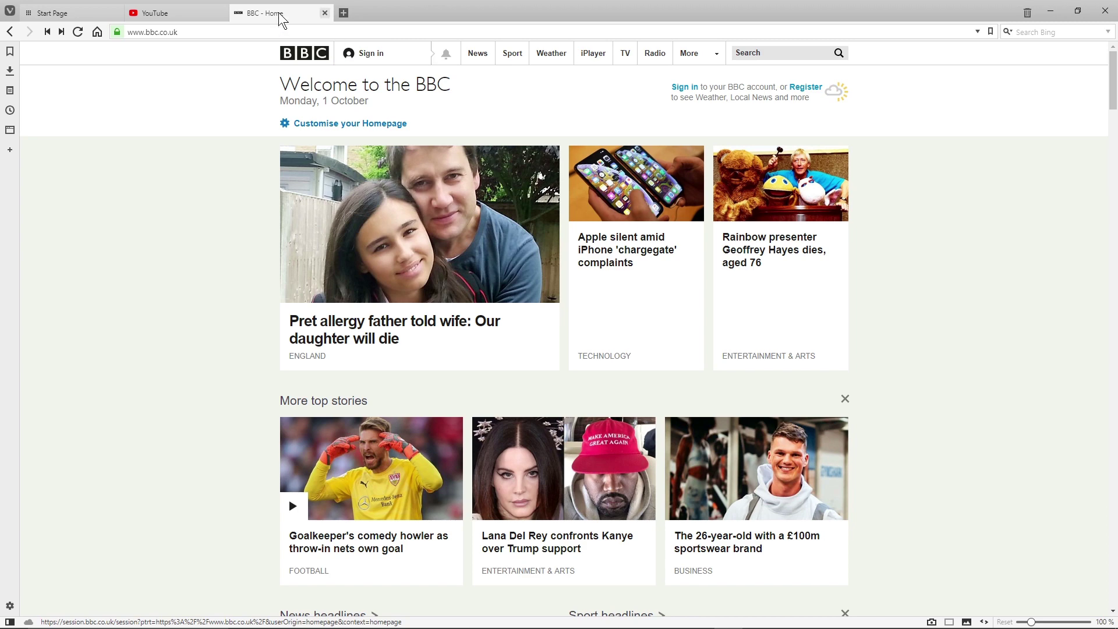
Close the Start Page tab, leaving the YouTube and BBC tabs open.
{"action": "left_click", "coordinate": [84, 11]}
{"action": "left_click", "coordinate": [115, 12]}
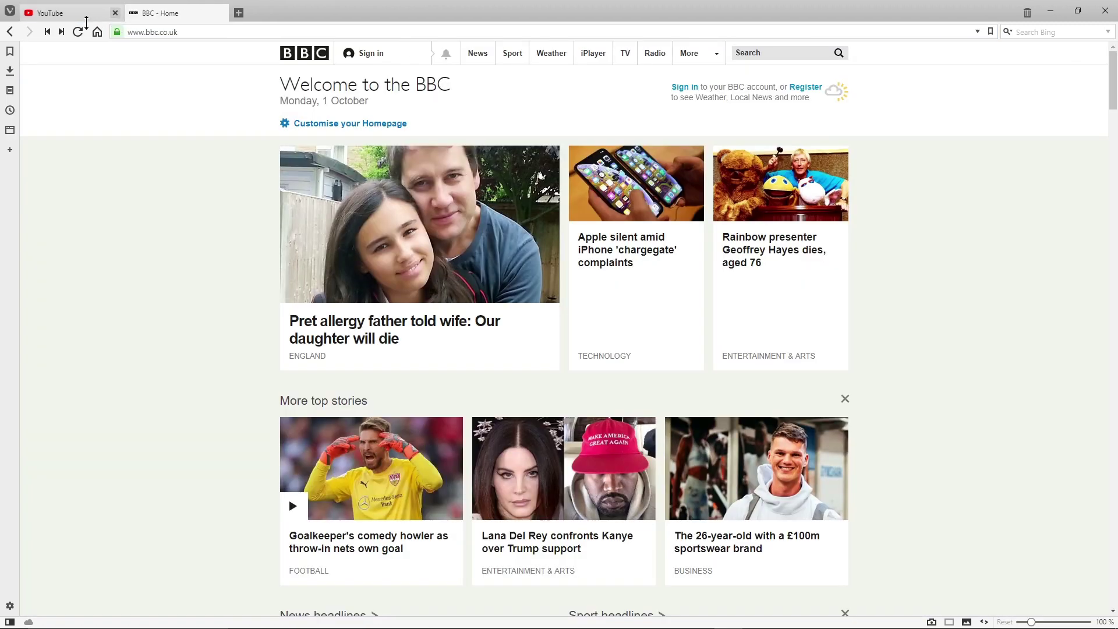
Switch between the YouTube and BBC tabs, and stack the BBC tab onto the YouTube tab.
{"action": "left_click", "coordinate": [86, 18]}
{"action": "left_click", "coordinate": [150, 13]}
{"action": "left_click", "coordinate": [82, 12]}
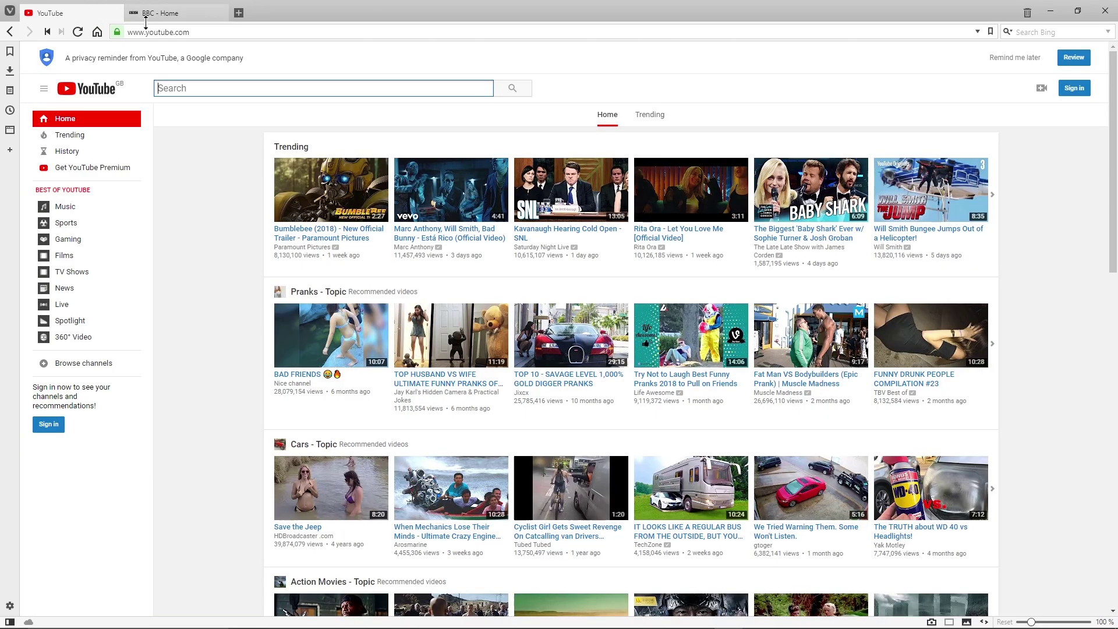
{"action": "left_click", "coordinate": [158, 14]}
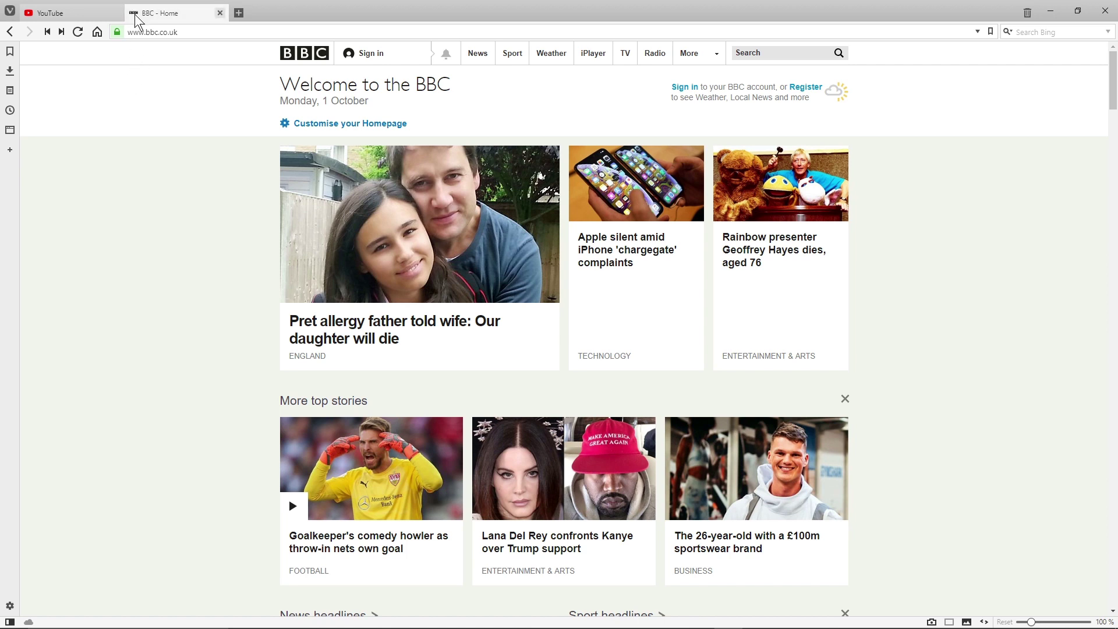
{"action": "mouse_move", "coordinate": [136, 17]}
{"action": "left_mouse_down"}
{"action": "mouse_move", "coordinate": [128, 87]}
{"action": "mouse_move", "coordinate": [49, 45]}
{"action": "mouse_move", "coordinate": [35, 18]}
{"action": "mouse_move", "coordinate": [144, 20]}
{"action": "mouse_move", "coordinate": [39, 16]}
{"action": "mouse_move", "coordinate": [72, 68]}
{"action": "mouse_move", "coordinate": [25, 20]}
{"action": "mouse_move", "coordinate": [140, 17]}
{"action": "mouse_move", "coordinate": [114, 17]}
{"action": "left_mouse_up"}
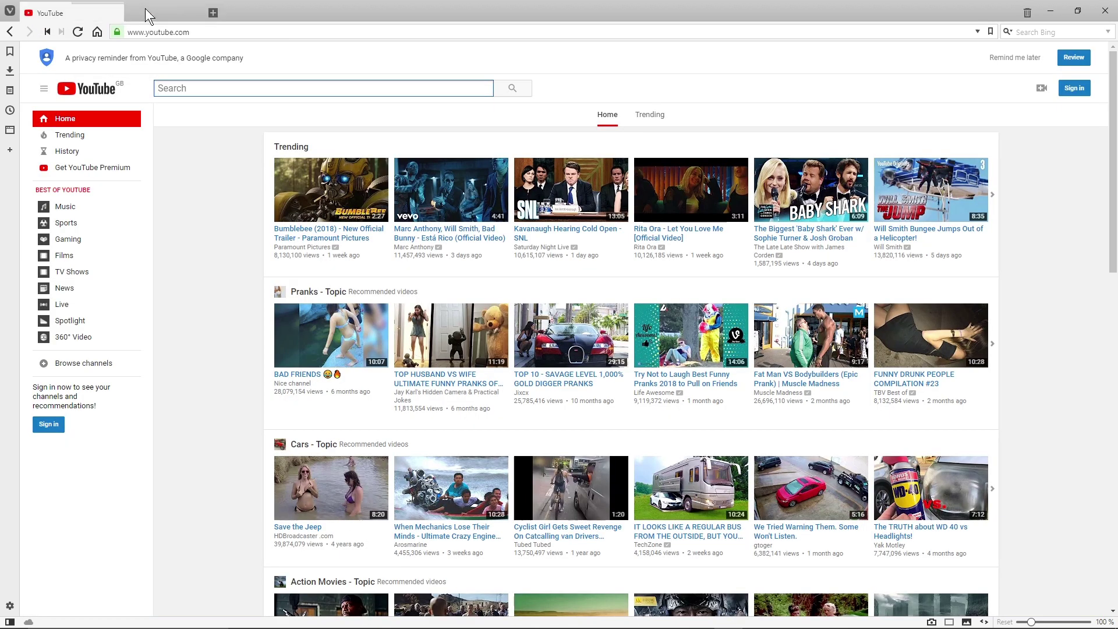
Switch within the tab stack to the BBC page and back to YouTube, and open and close a blank new tab.
{"action": "mouse_move", "coordinate": [115, 13]}
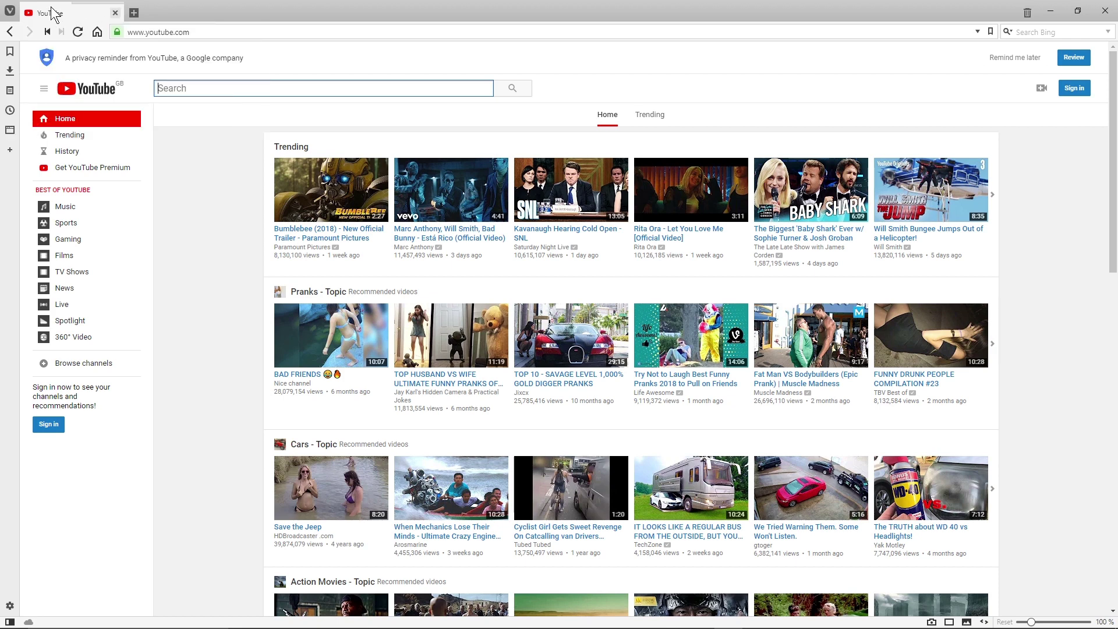
{"action": "mouse_move", "coordinate": [45, 14]}
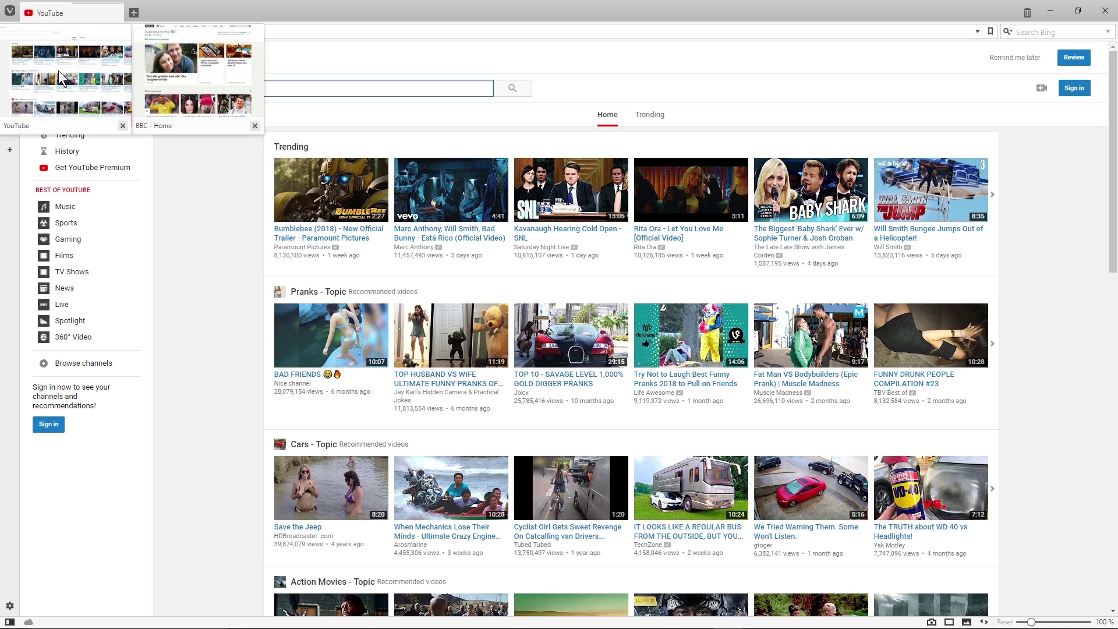
{"action": "left_click", "coordinate": [178, 68]}
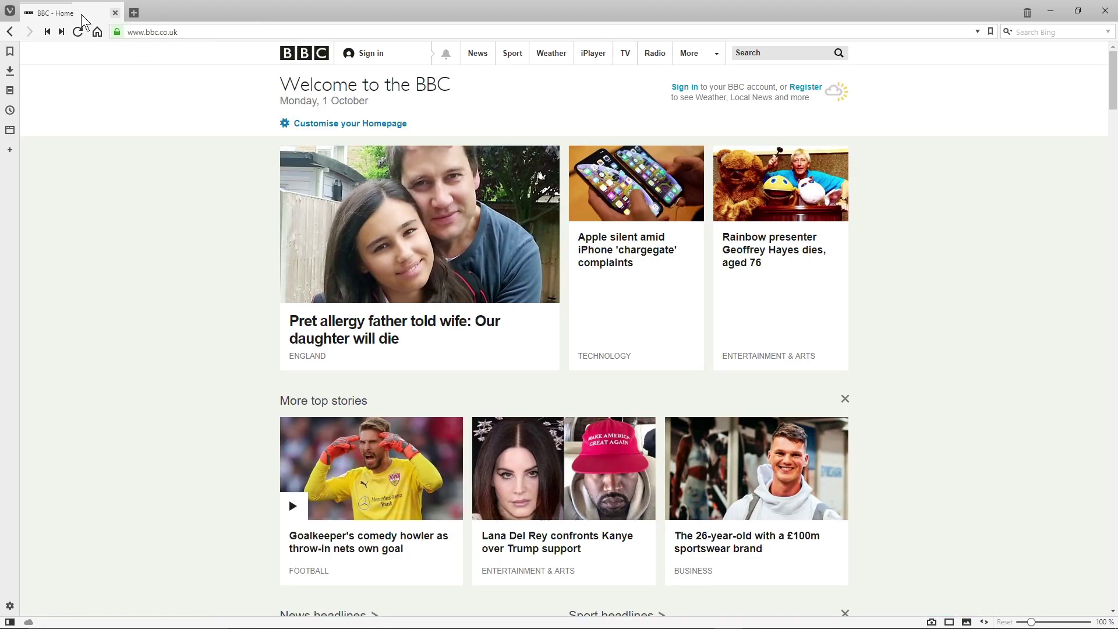
{"action": "mouse_move", "coordinate": [76, 14]}
{"action": "left_click", "coordinate": [66, 62]}
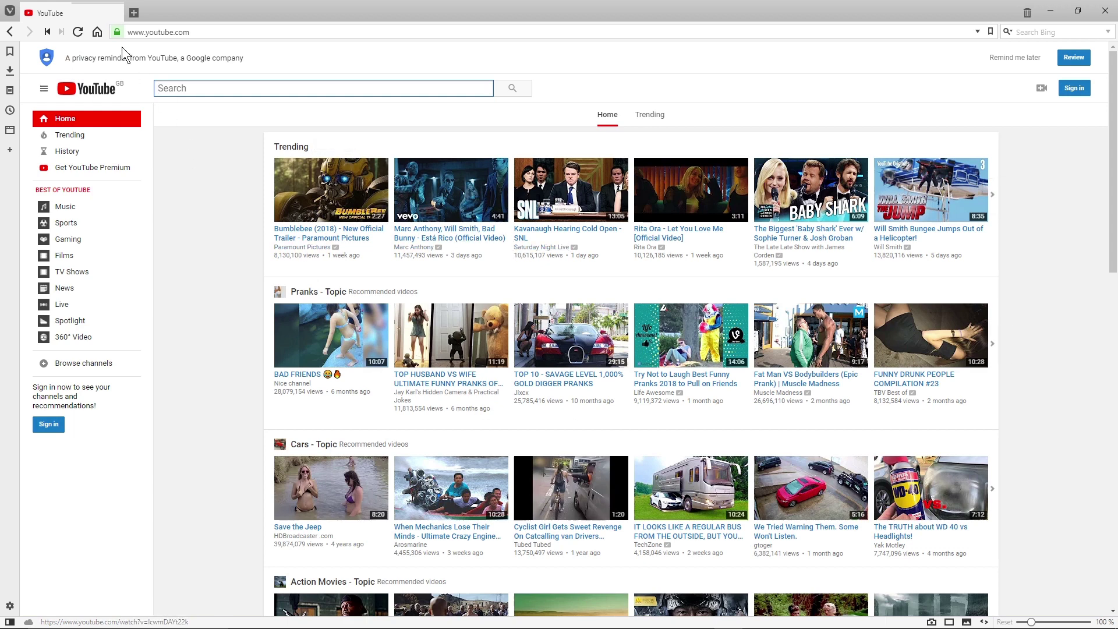
{"action": "mouse_move", "coordinate": [70, 15]}
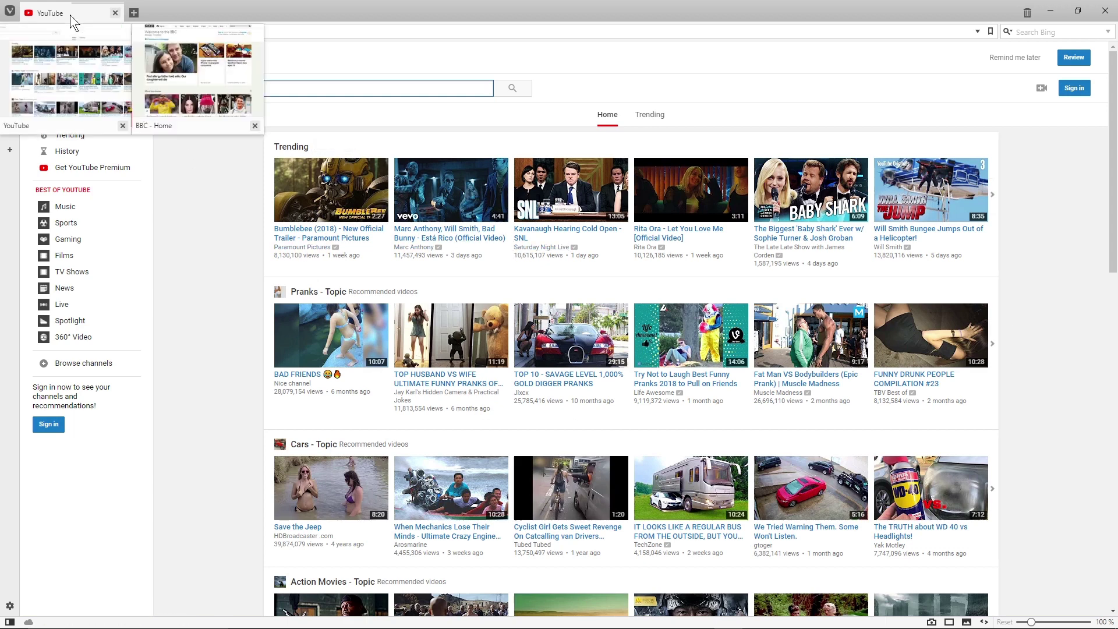
{"action": "left_click", "coordinate": [134, 12]}
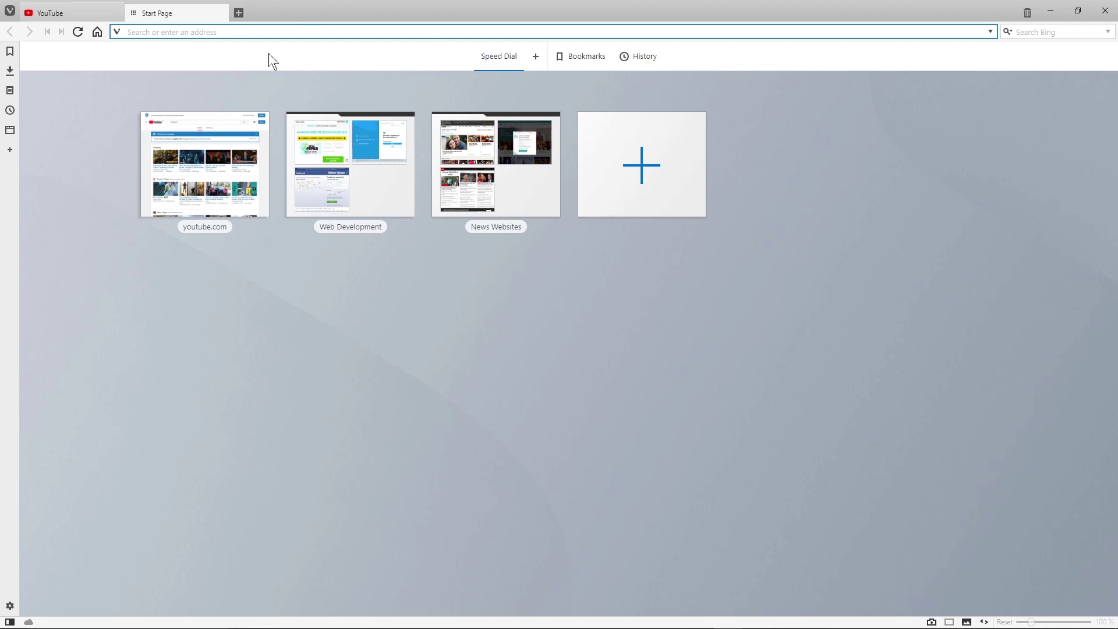
{"action": "left_click", "coordinate": [218, 13]}
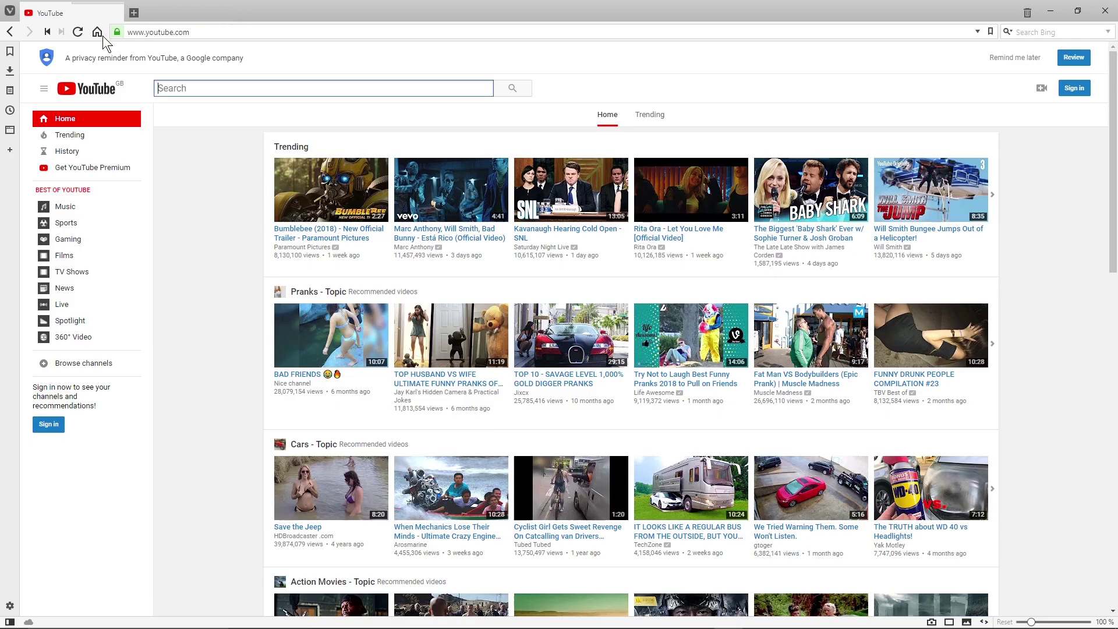
Tile the tab stack so the YouTube and BBC pages are shown side by side.
{"action": "mouse_move", "coordinate": [68, 11]}
{"action": "right_click", "coordinate": [69, 11]}
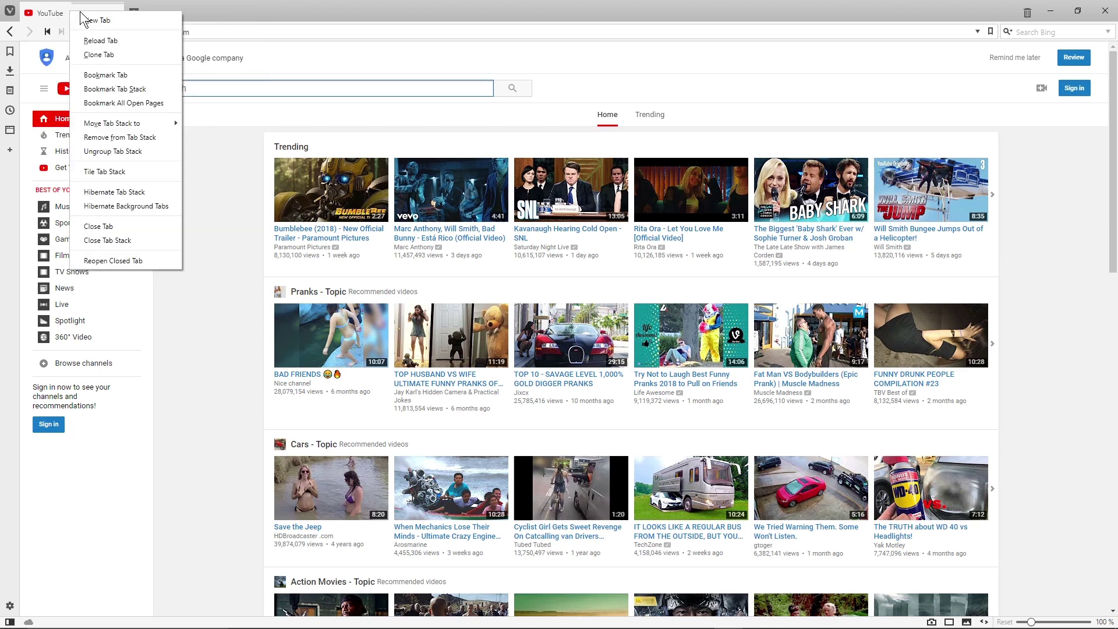
{"action": "mouse_move", "coordinate": [125, 124]}
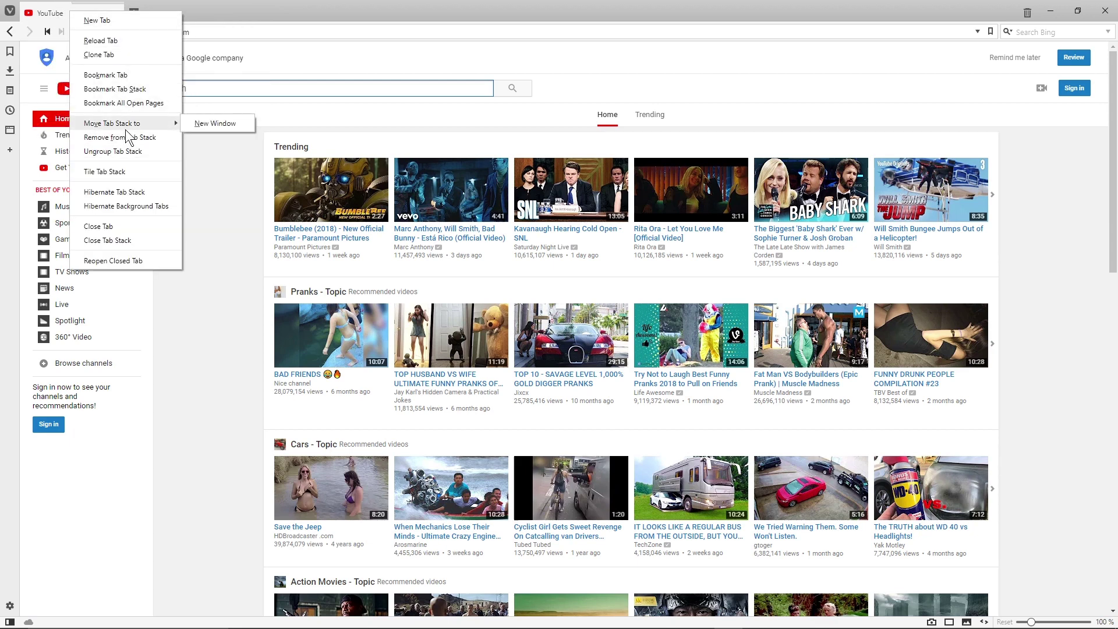
{"action": "left_click", "coordinate": [116, 172]}
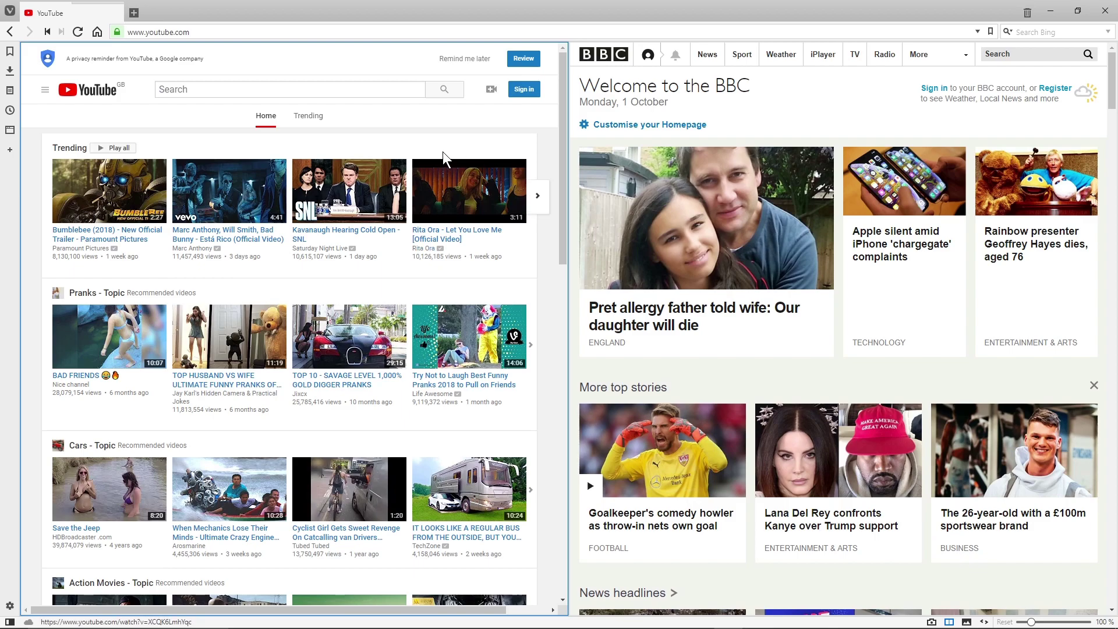
Move the divider between the tiled pages until the YouTube pane takes about three quarters of the width.
{"action": "mouse_move", "coordinate": [564, 127]}
{"action": "left_mouse_down"}
{"action": "mouse_move", "coordinate": [568, 499]}
{"action": "mouse_move", "coordinate": [564, 116]}
{"action": "left_mouse_up"}
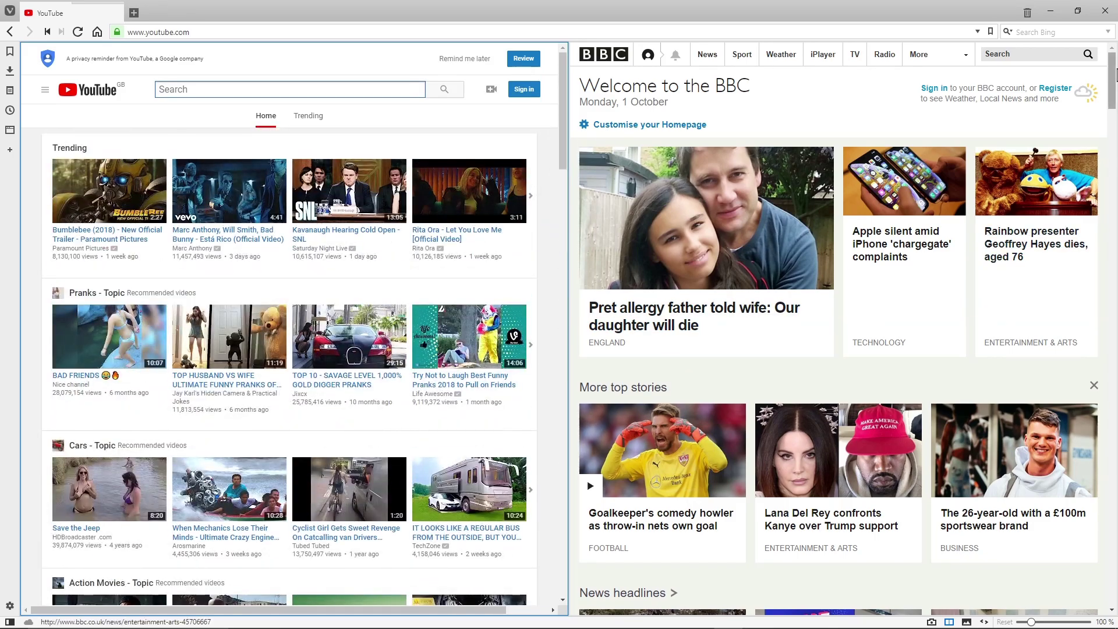
{"action": "mouse_move", "coordinate": [1116, 75]}
{"action": "left_mouse_down"}
{"action": "mouse_move", "coordinate": [1115, 192]}
{"action": "mouse_move", "coordinate": [1115, 78]}
{"action": "left_mouse_up"}
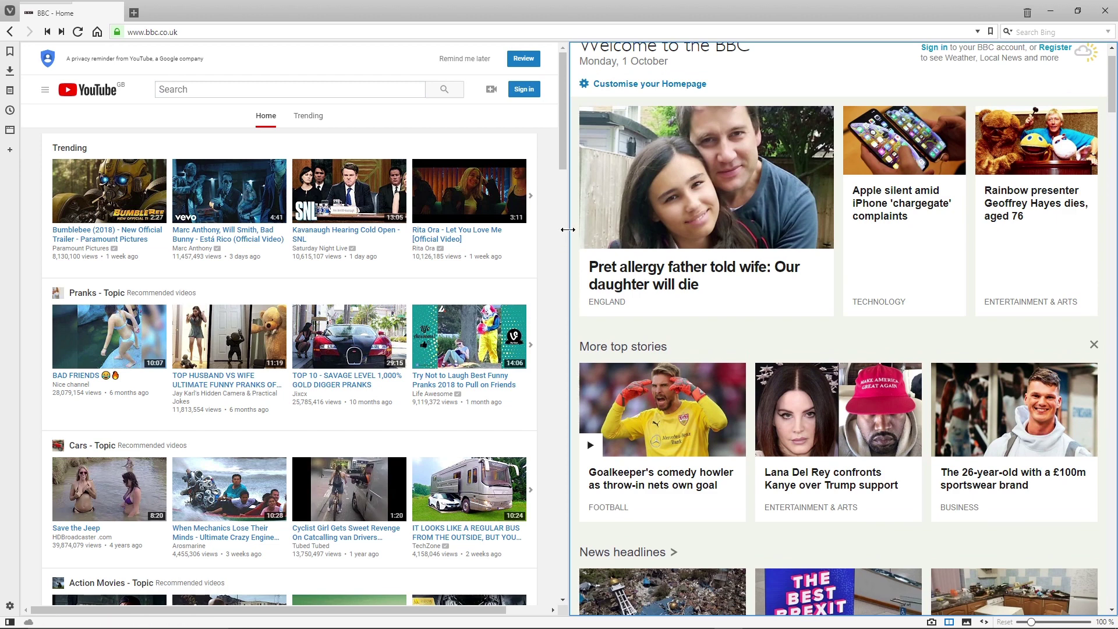
{"action": "left_click_drag", "start_coordinate": [568, 230], "coordinate": [564, 230]}
{"action": "left_click_drag", "start_coordinate": [565, 230], "coordinate": [453, 274]}
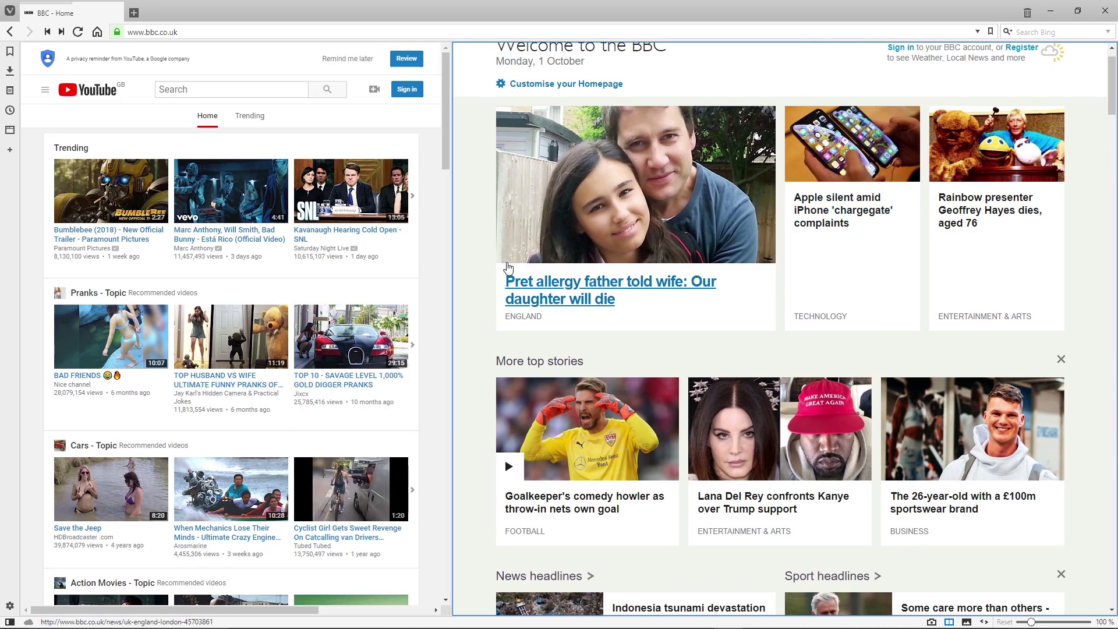
{"action": "left_click_drag", "start_coordinate": [477, 243], "coordinate": [878, 248]}
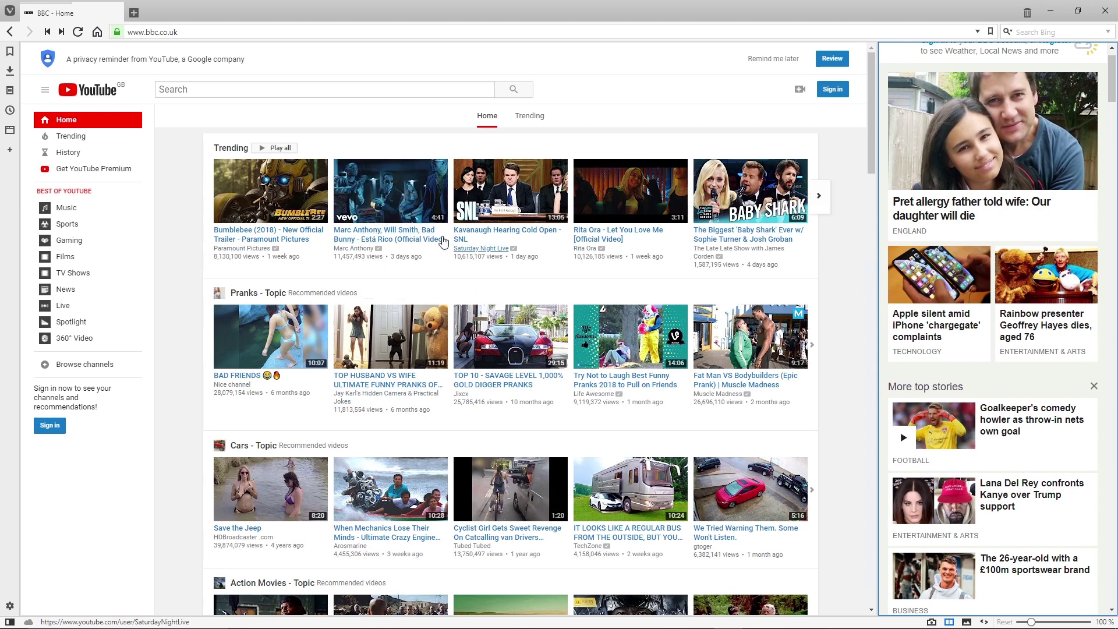
Play the Bumblebee (2018) official trailer in the YouTube pane and mute its sound.
{"action": "left_click", "coordinate": [289, 200]}
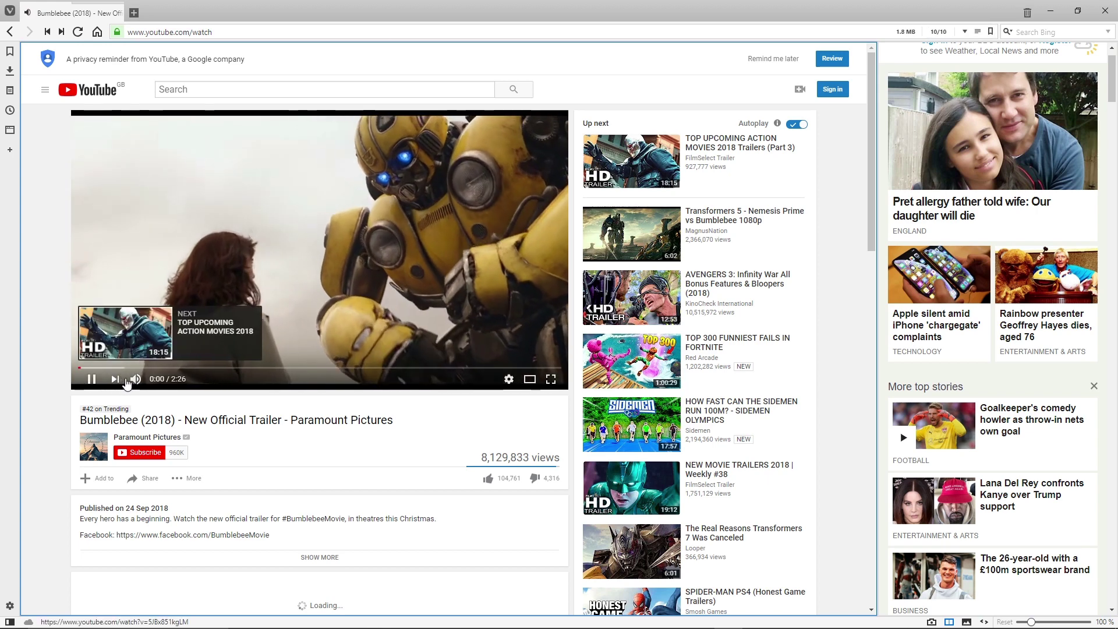
{"action": "left_click", "coordinate": [136, 379]}
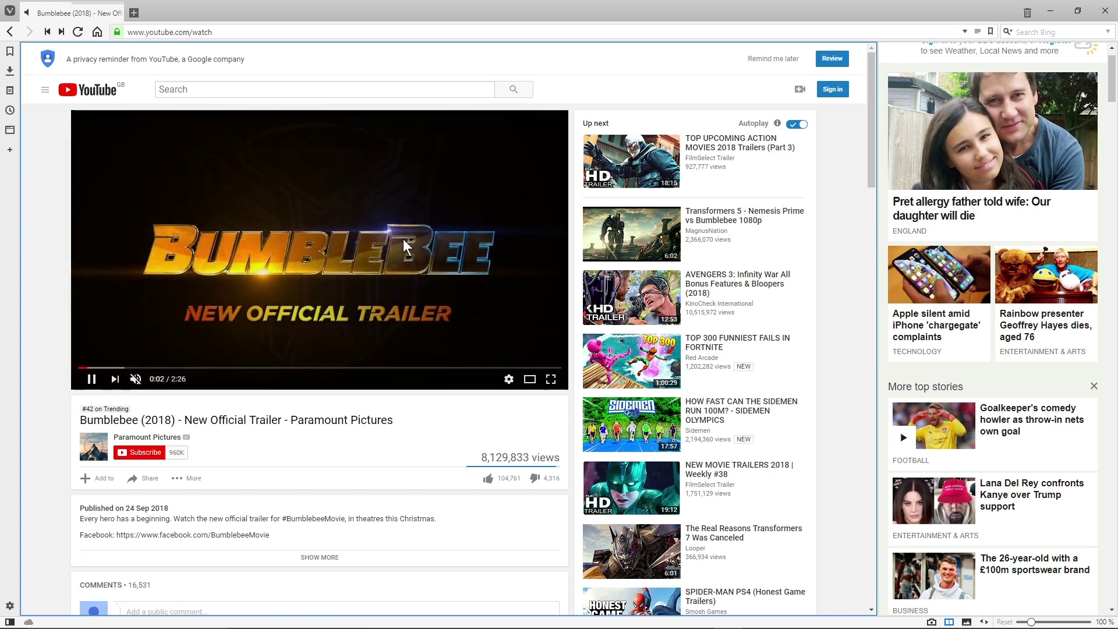
Open the story about the goalkeeper's comedy howler in the BBC pane and look through its video list.
{"action": "scroll", "coordinate": [929, 350], "scroll_direction": "down", "scroll_amount": 10}
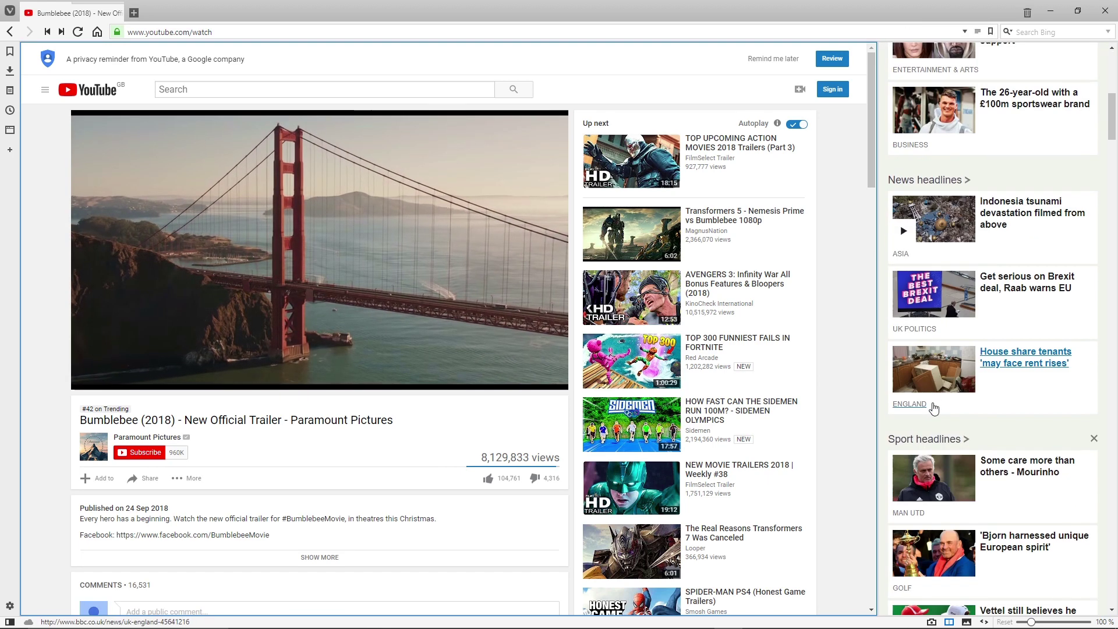
{"action": "scroll", "coordinate": [937, 373], "scroll_direction": "up", "scroll_amount": 6}
{"action": "scroll", "coordinate": [939, 375], "scroll_direction": "up", "scroll_amount": 2}
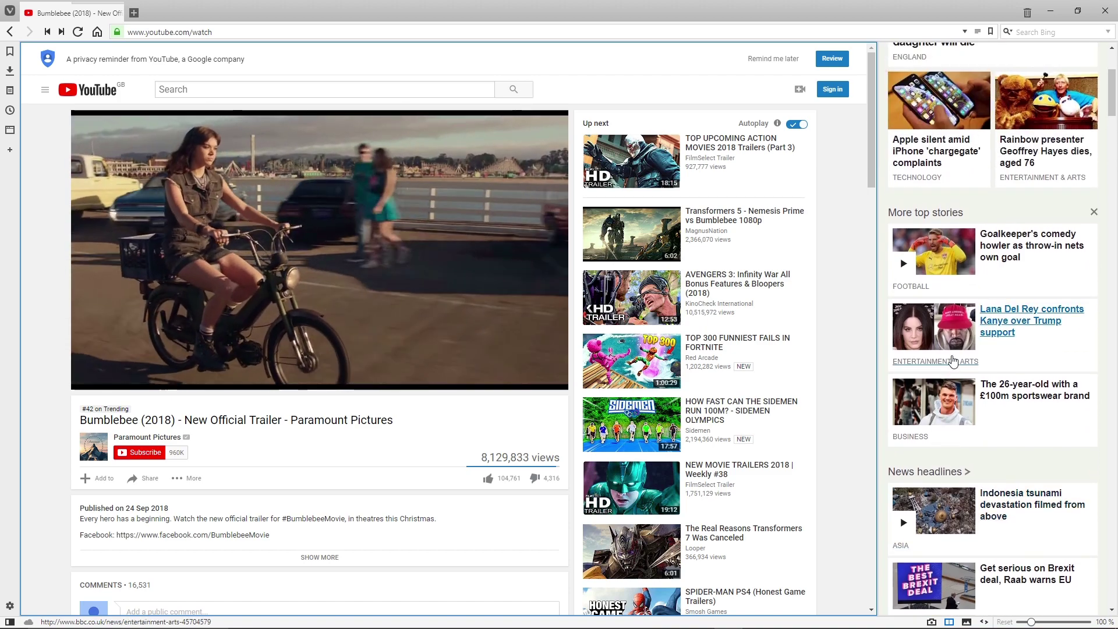
{"action": "scroll", "coordinate": [940, 376], "scroll_direction": "up", "scroll_amount": 3}
{"action": "left_click", "coordinate": [989, 364]}
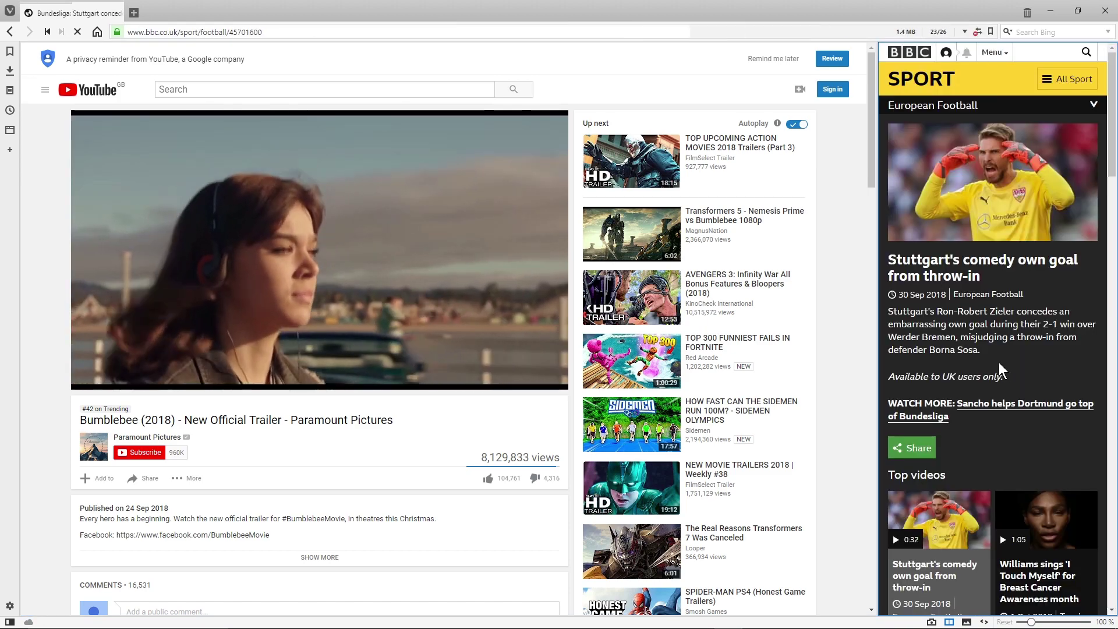
{"action": "scroll", "coordinate": [988, 349], "scroll_direction": "down", "scroll_amount": 8}
{"action": "scroll", "coordinate": [984, 329], "scroll_direction": "up", "scroll_amount": 8}
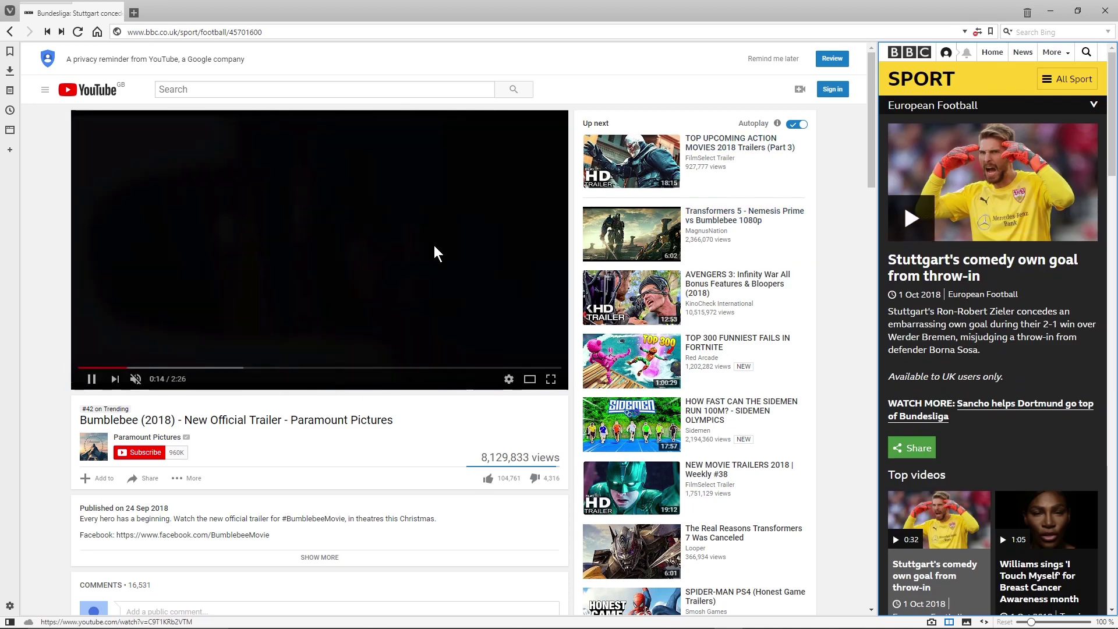
{"action": "scroll", "coordinate": [983, 277], "scroll_direction": "down", "scroll_amount": 15}
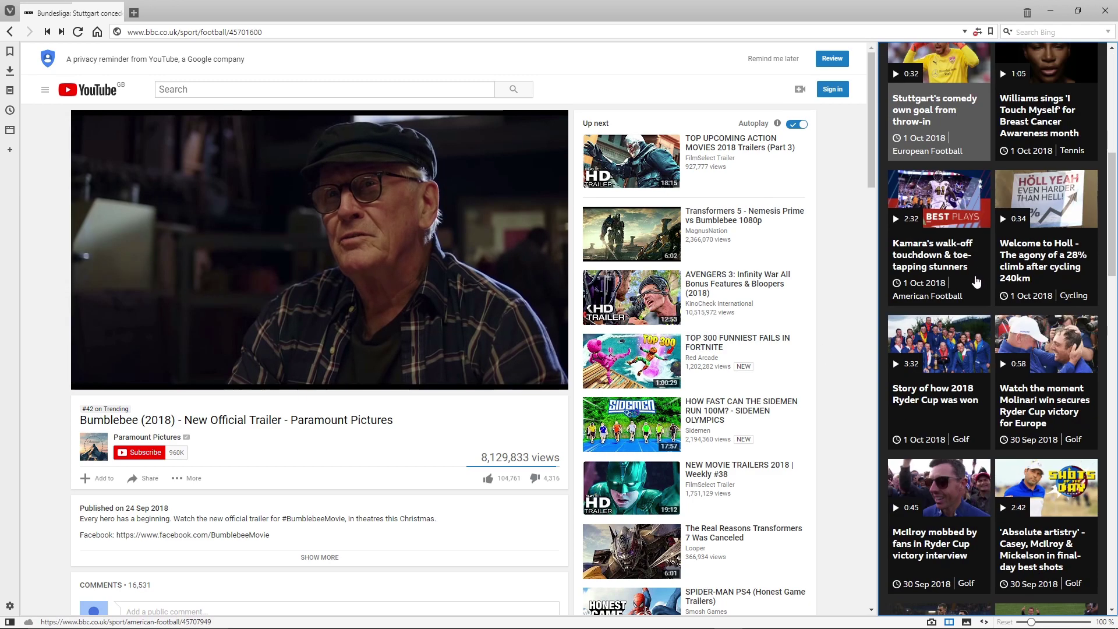
{"action": "scroll", "coordinate": [915, 268], "scroll_direction": "up", "scroll_amount": 6}
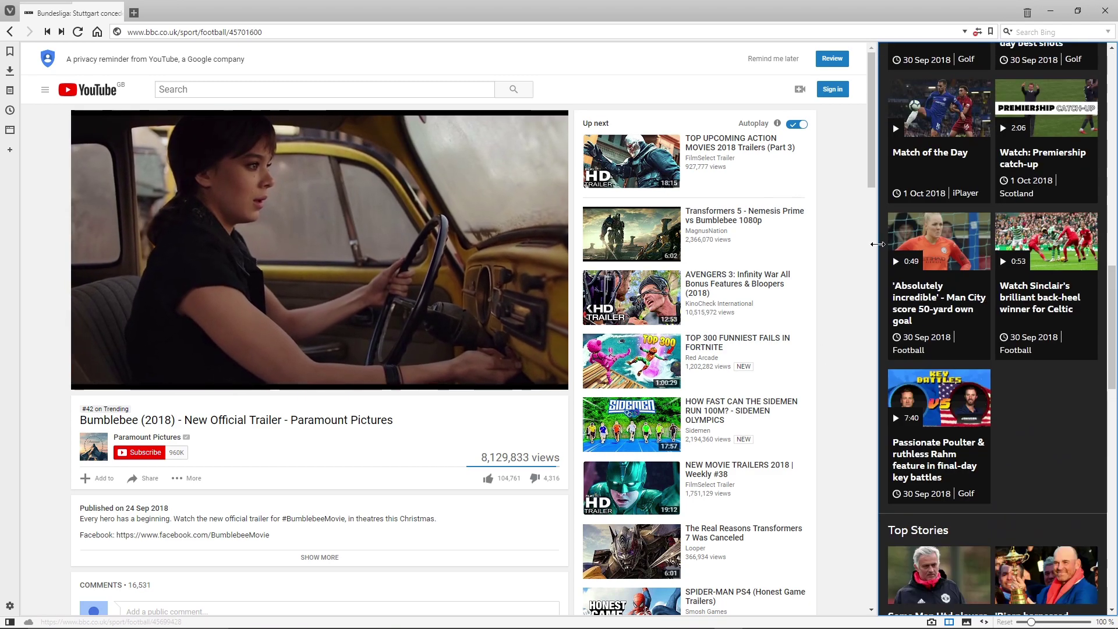
Move the divider so the BBC pane takes about three quarters of the width, and look through both tiled pages.
{"action": "left_click_drag", "start_coordinate": [878, 268], "coordinate": [320, 311]}
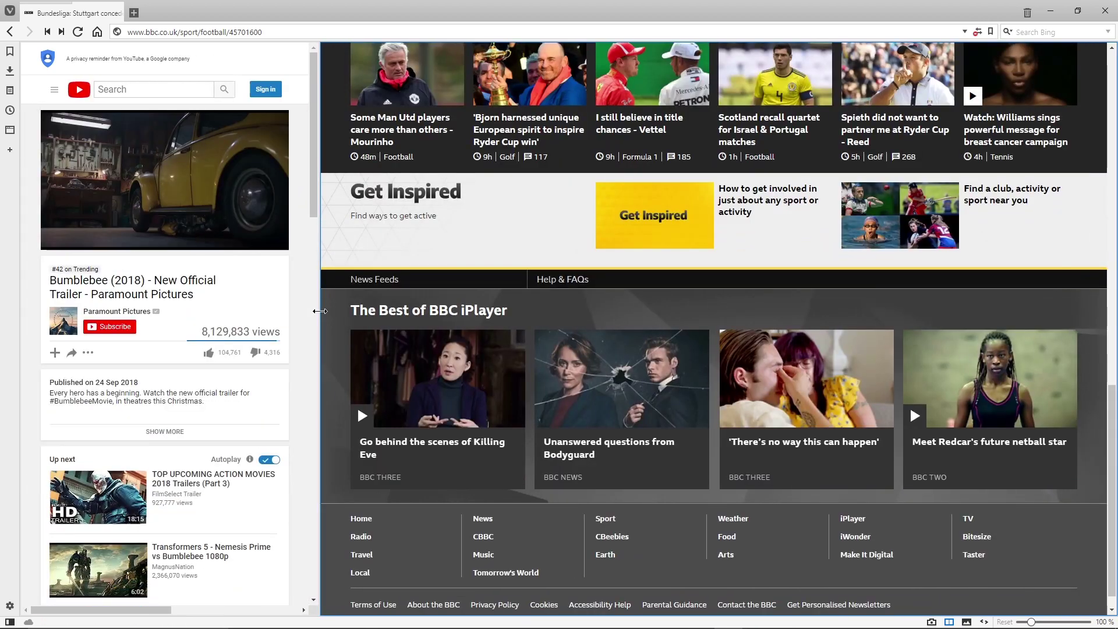
{"action": "scroll", "coordinate": [244, 400], "scroll_direction": "down", "scroll_amount": 10}
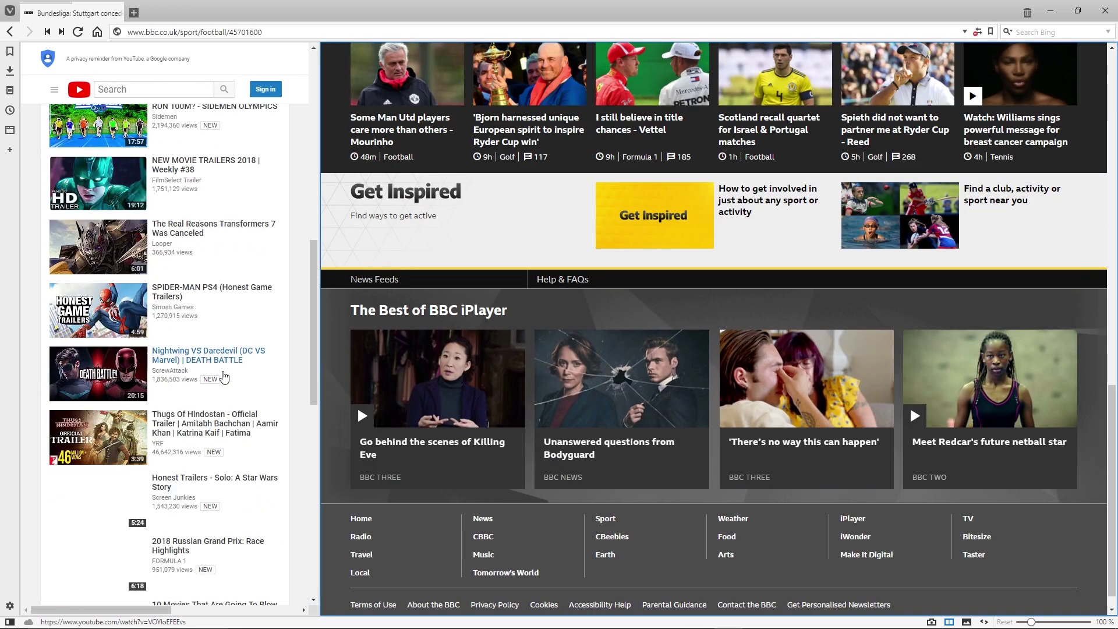
{"action": "scroll", "coordinate": [244, 401], "scroll_direction": "up", "scroll_amount": 7}
{"action": "scroll", "coordinate": [593, 310], "scroll_direction": "up", "scroll_amount": 20}
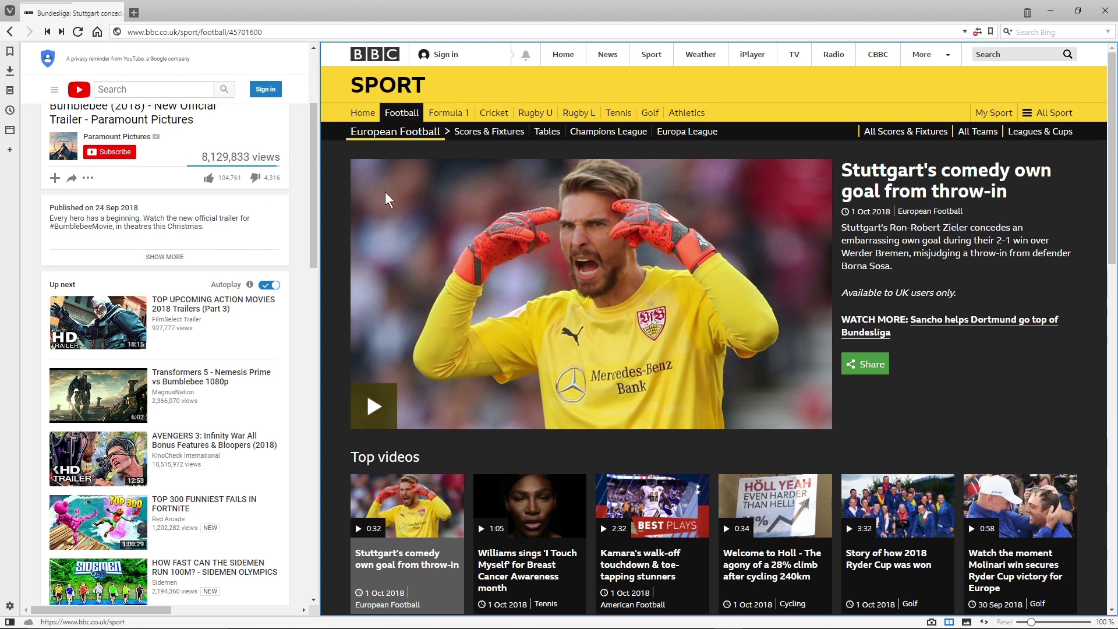
Load cnn.com in a new tab.
{"action": "left_click", "coordinate": [135, 12]}
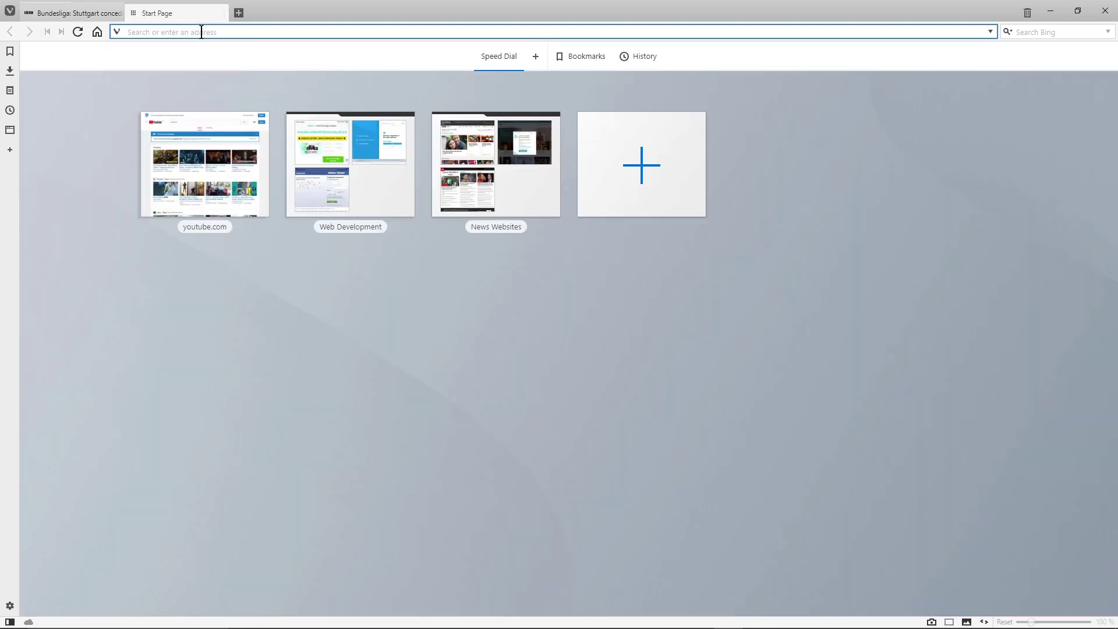
{"action": "type", "text": "cc"}
{"action": "key", "text": "BackSpace"}
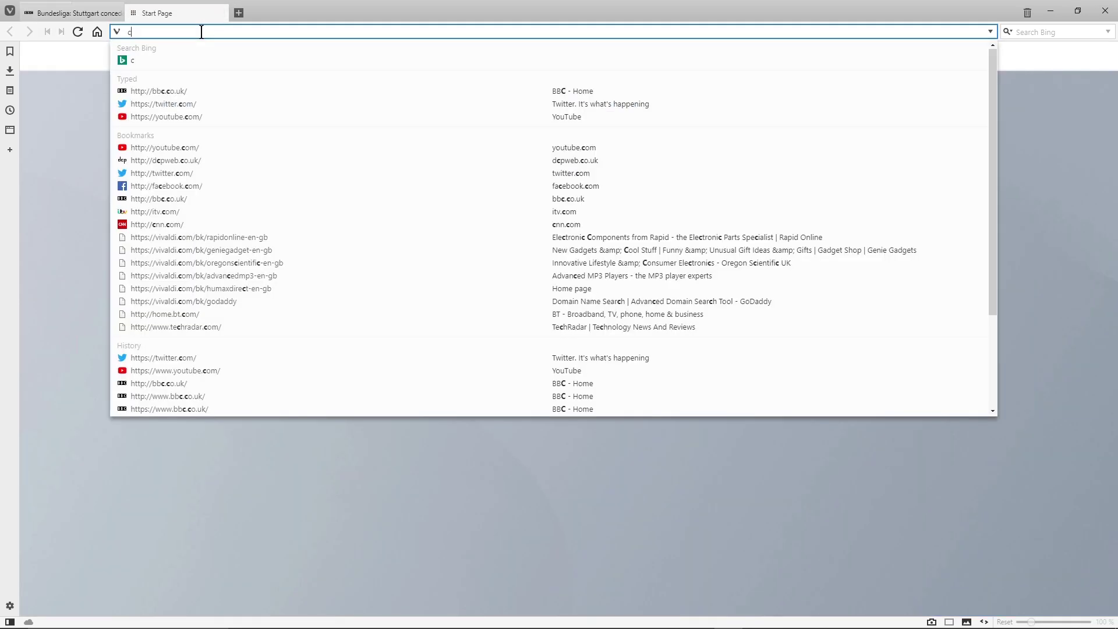
{"action": "key", "text": "BackSpace"}
{"action": "type", "text": "cnn.com/"}
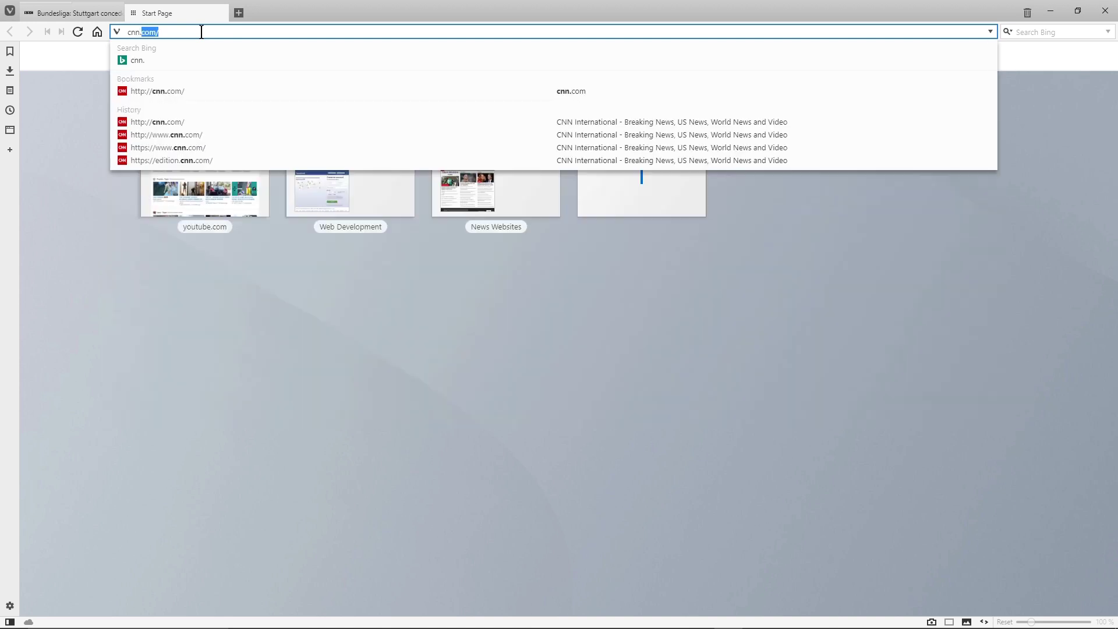
{"action": "key", "text": "Return"}
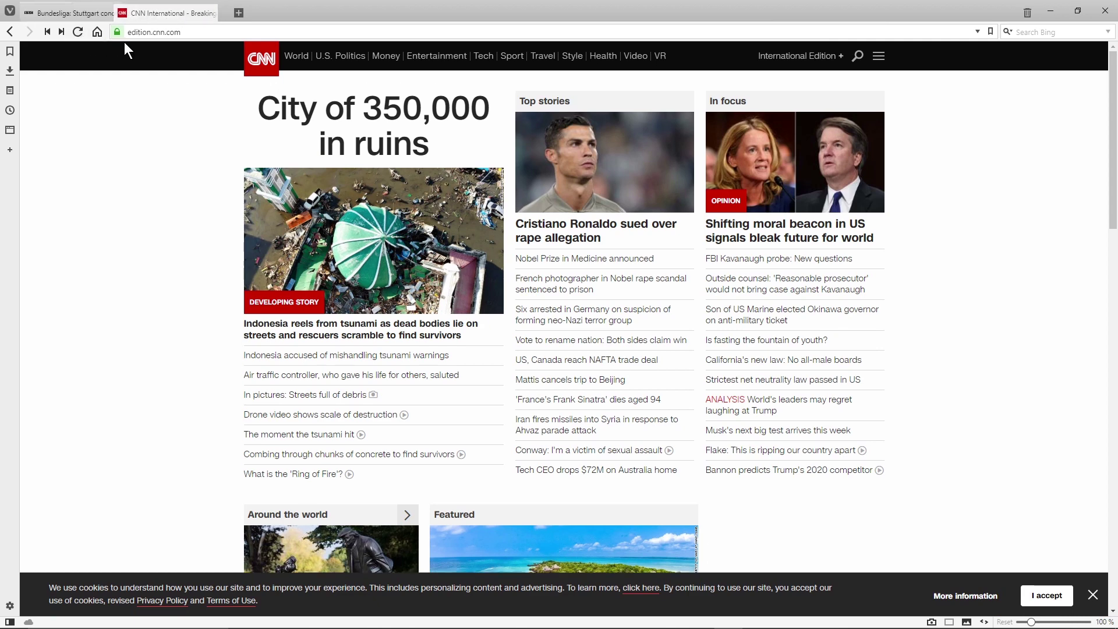
Stack the CNN tab with the YouTube and BBC tabs and tile all three pages side by side.
{"action": "left_click", "coordinate": [109, 19], "text": "ctrl"}
{"action": "key", "text": "ctrl+F9"}
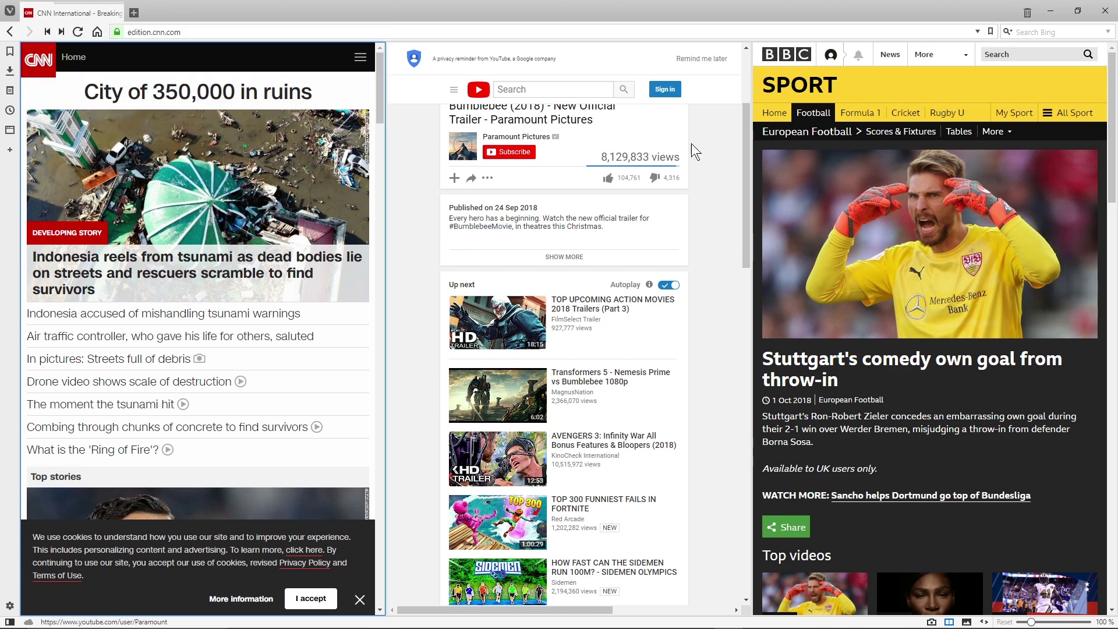
Shift the divider between the YouTube and BBC panes to make the BBC pane slightly wider.
{"action": "left_click_drag", "start_coordinate": [509, 58], "coordinate": [476, 59]}
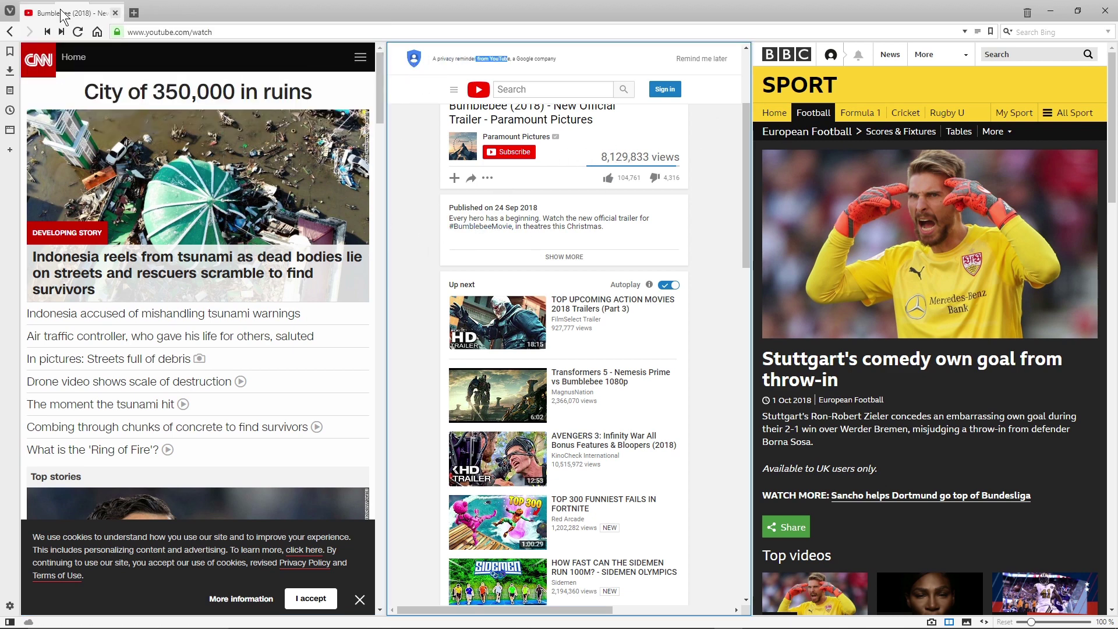
{"action": "mouse_move", "coordinate": [99, 12]}
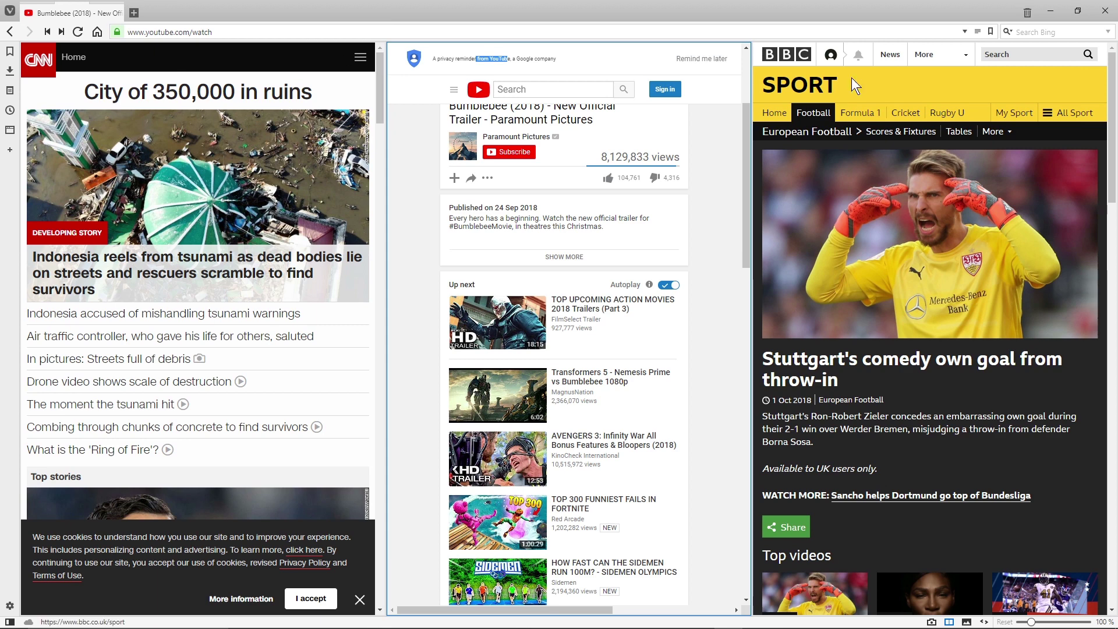
{"action": "left_click", "coordinate": [402, 71]}
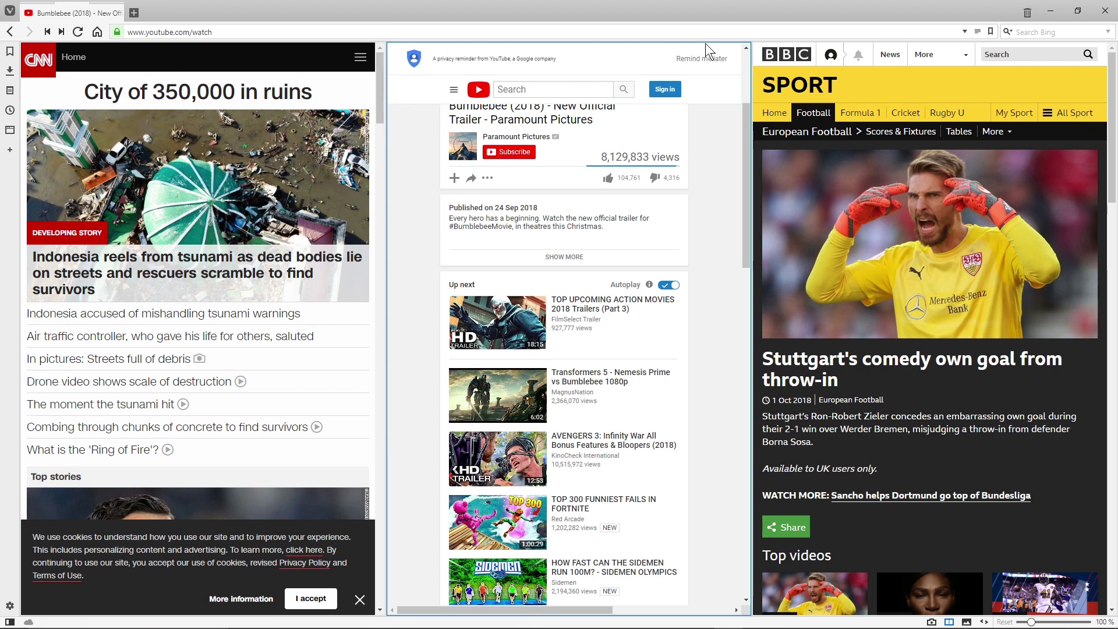
{"action": "left_click_drag", "start_coordinate": [680, 69], "coordinate": [463, 127]}
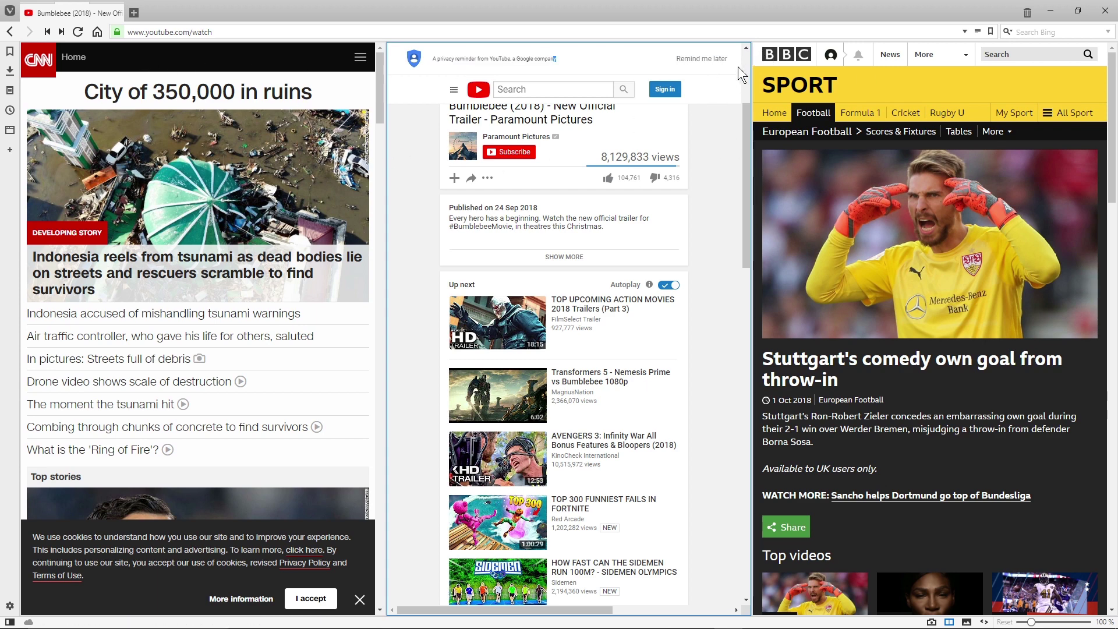
{"action": "mouse_move", "coordinate": [750, 67]}
{"action": "left_mouse_down"}
{"action": "mouse_move", "coordinate": [580, 73]}
{"action": "mouse_move", "coordinate": [750, 85]}
{"action": "left_mouse_up"}
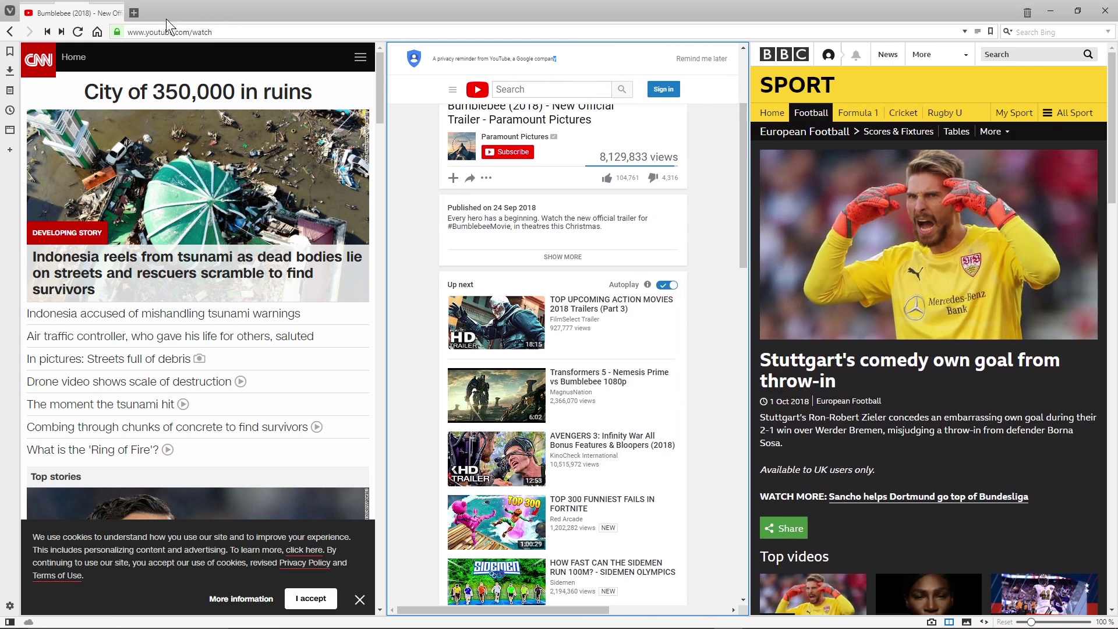
Ungroup the tiled tab stack so CNN, YouTube and BBC become separate tabs.
{"action": "left_click_drag", "start_coordinate": [68, 70], "coordinate": [115, 65]}
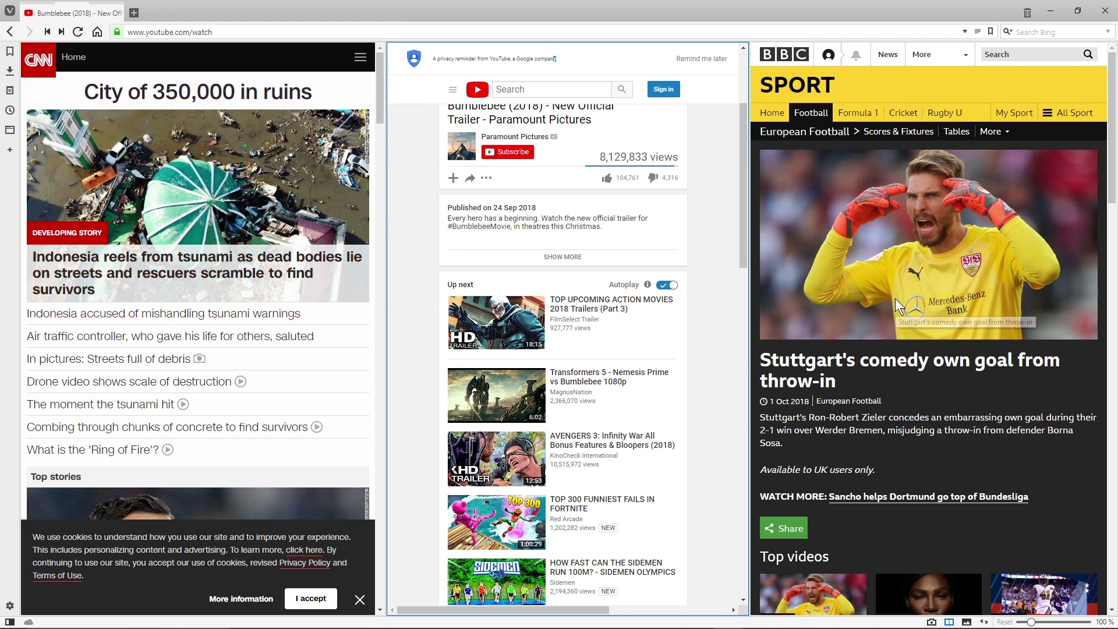
{"action": "right_click", "coordinate": [89, 16]}
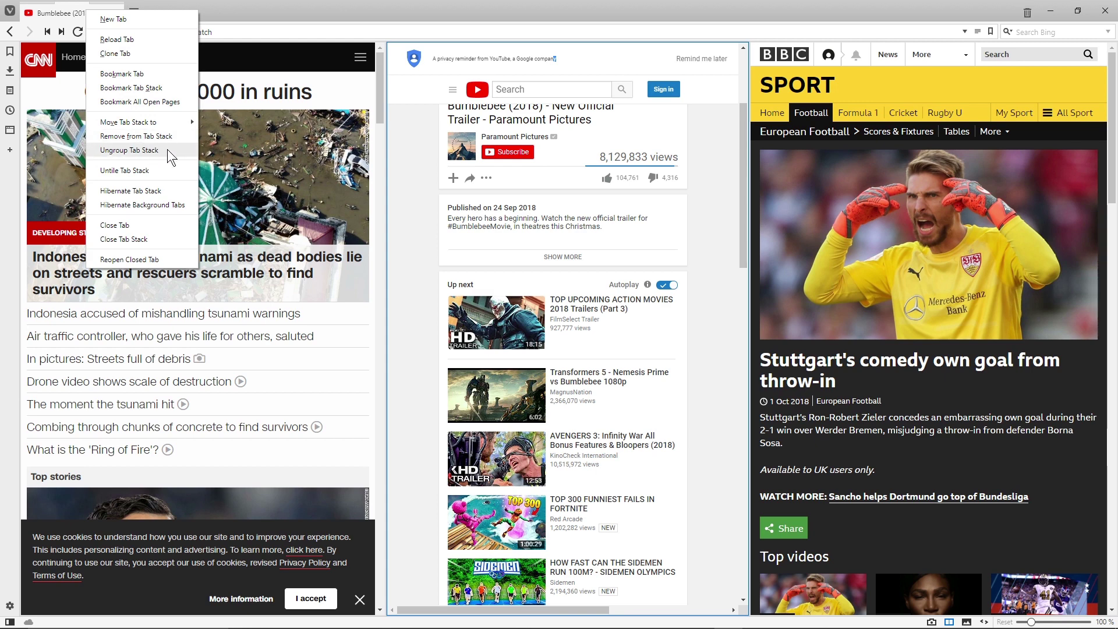
{"action": "mouse_move", "coordinate": [160, 124]}
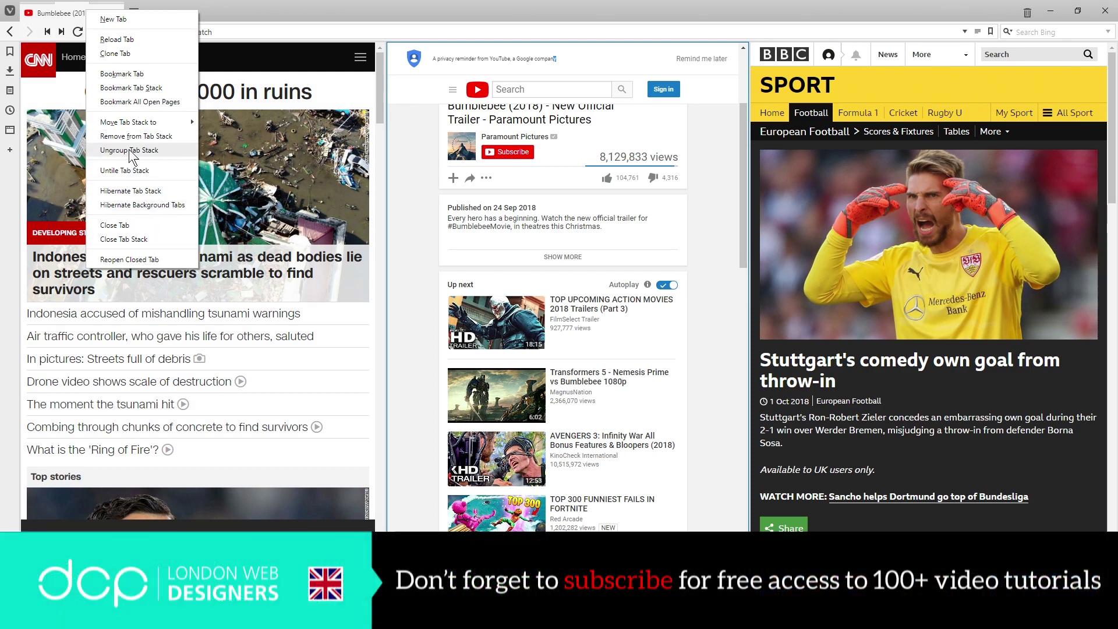
{"action": "left_click", "coordinate": [128, 149]}
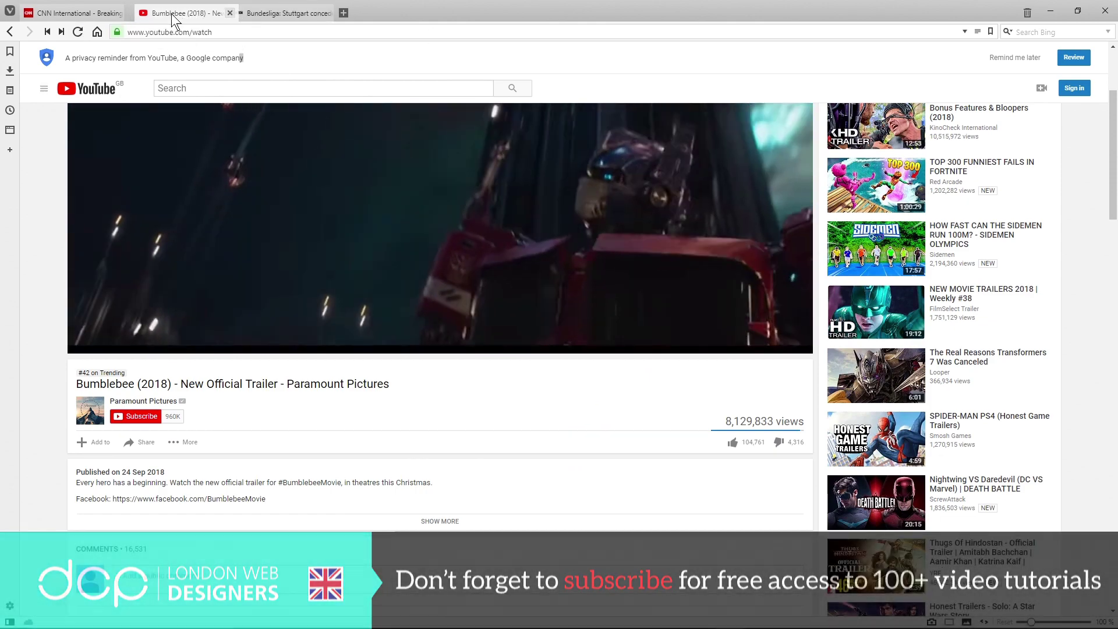
Move the YouTube tab ahead of the CNN tab, and stack the YouTube, CNN and BBC tabs together again.
{"action": "left_click_drag", "start_coordinate": [174, 20], "coordinate": [65, 28]}
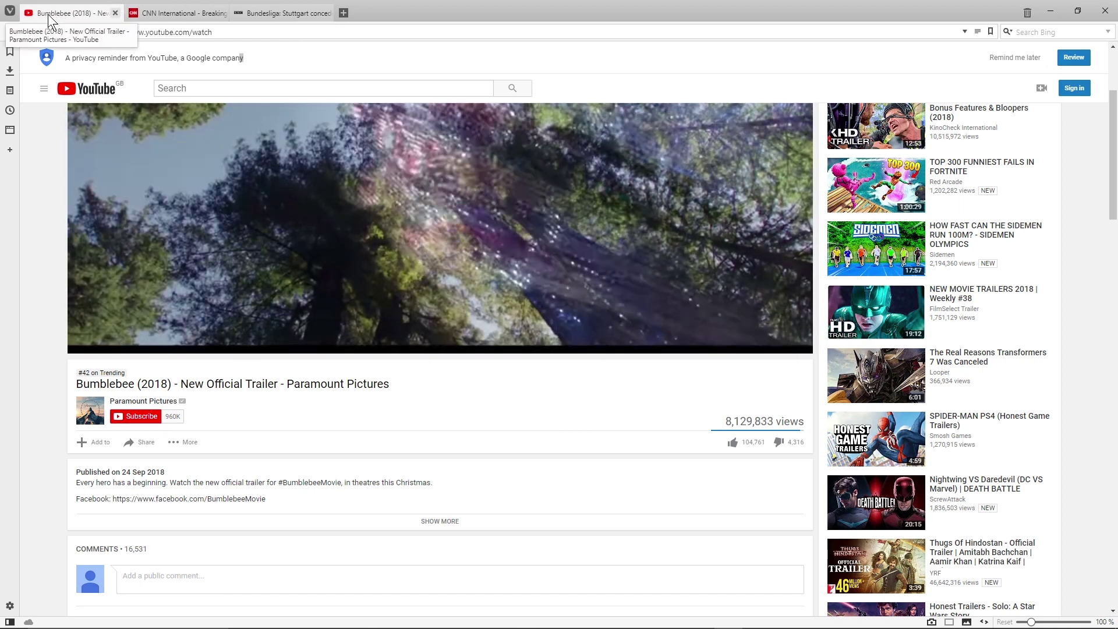
{"action": "left_click_drag", "start_coordinate": [158, 7], "coordinate": [58, 15]}
{"action": "left_click", "coordinate": [138, 17]}
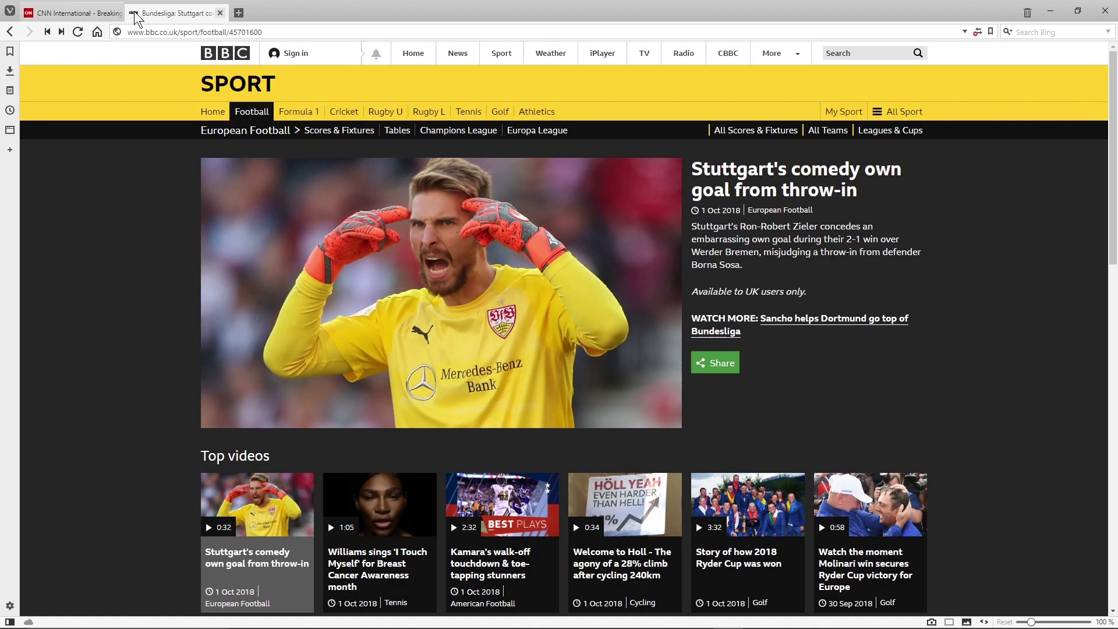
{"action": "middle_click", "coordinate": [58, 15]}
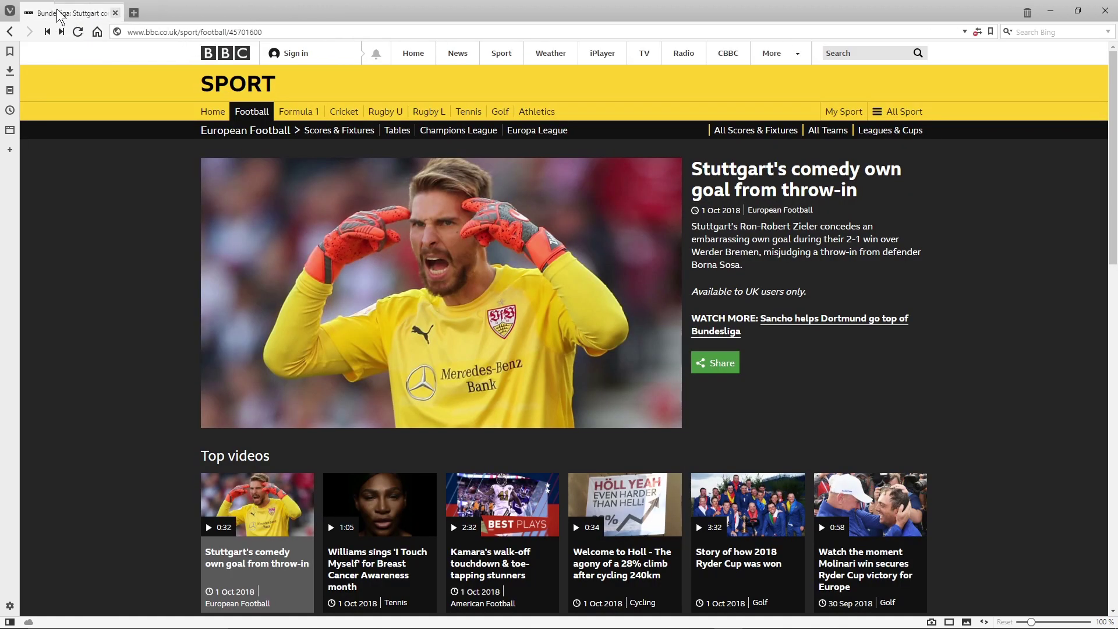
Tile the three stacked pages side by side and widen the middle CNN pane, narrowing the YouTube pane.
{"action": "right_click", "coordinate": [60, 14]}
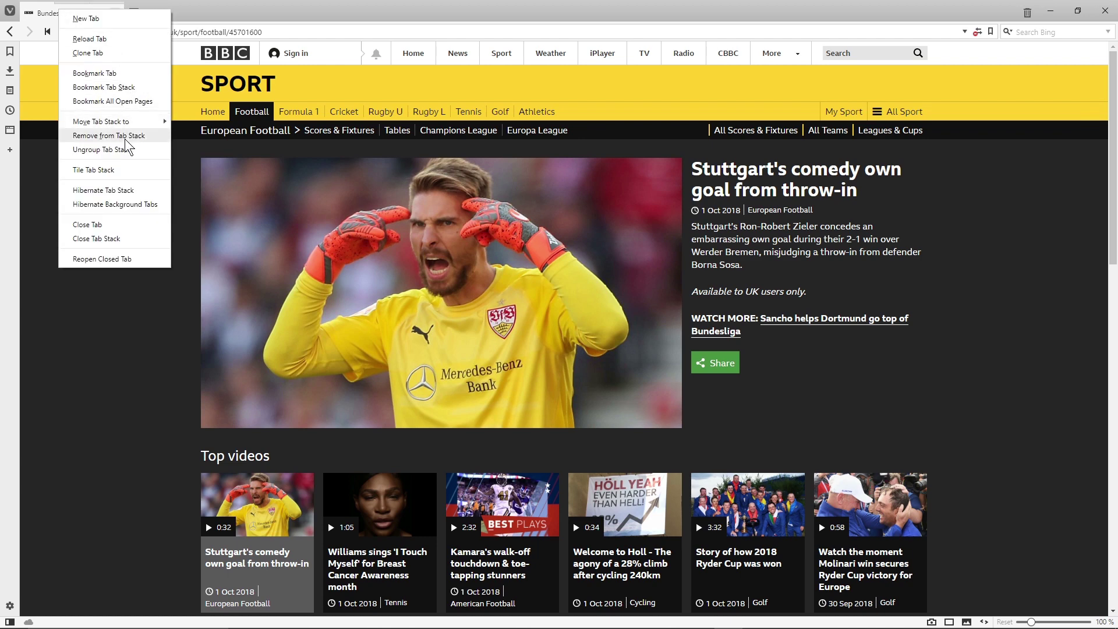
{"action": "left_click", "coordinate": [93, 170]}
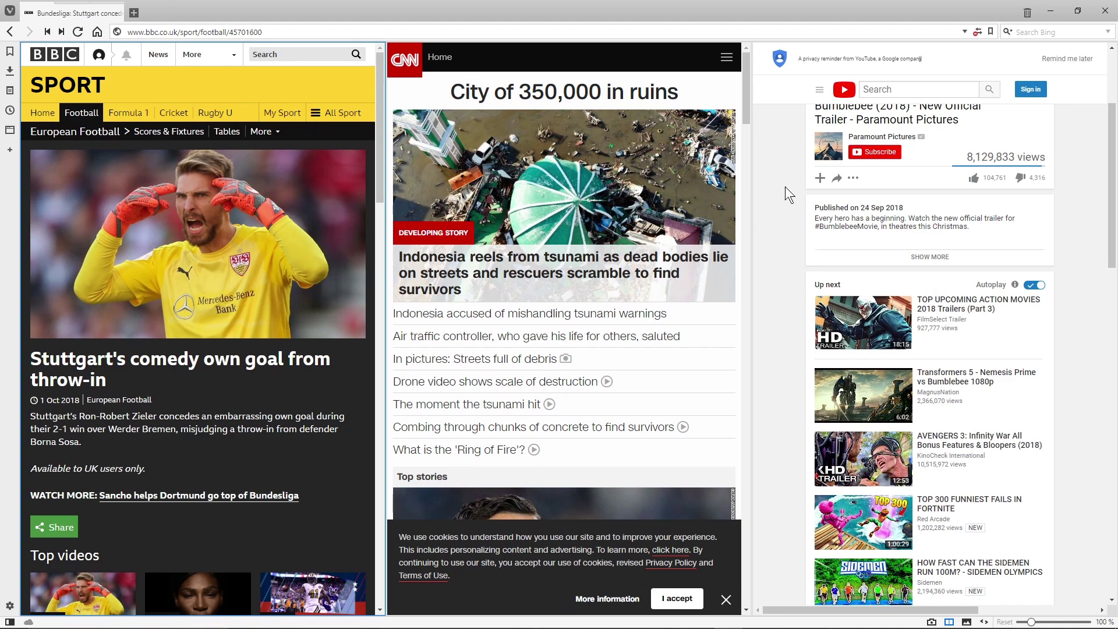
{"action": "left_click_drag", "start_coordinate": [752, 178], "coordinate": [819, 179]}
Look through the tiled BBC, CNN and YouTube pages, returning each one to its beginning.
{"action": "scroll", "coordinate": [293, 330], "scroll_direction": "down", "scroll_amount": 15}
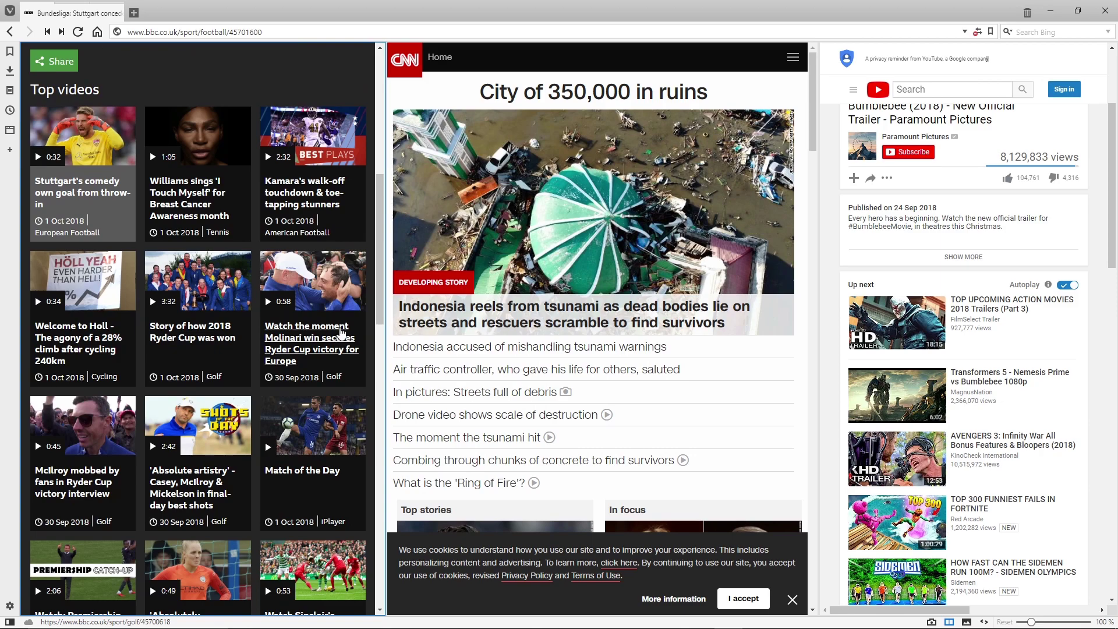
{"action": "scroll", "coordinate": [483, 312], "scroll_direction": "down", "scroll_amount": 15}
{"action": "scroll", "coordinate": [595, 309], "scroll_direction": "down", "scroll_amount": 8}
{"action": "scroll", "coordinate": [770, 281], "scroll_direction": "up", "scroll_amount": 5}
{"action": "scroll", "coordinate": [913, 253], "scroll_direction": "down", "scroll_amount": 8}
{"action": "scroll", "coordinate": [913, 254], "scroll_direction": "down", "scroll_amount": 5}
{"action": "scroll", "coordinate": [913, 254], "scroll_direction": "up", "scroll_amount": 5}
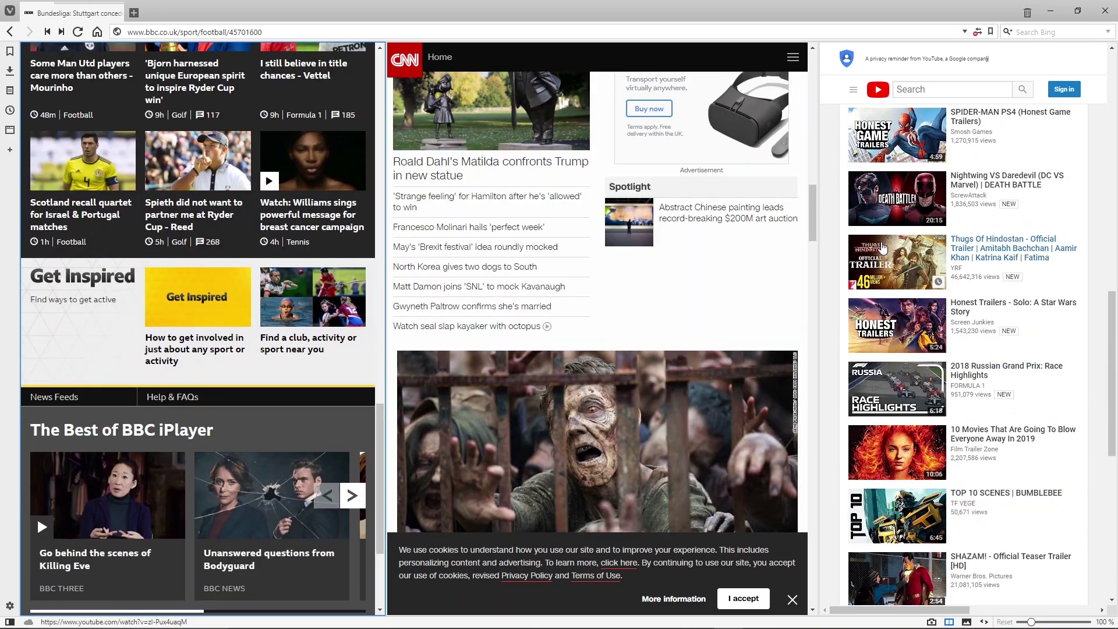
{"action": "left_click", "coordinate": [868, 246]}
{"action": "scroll", "coordinate": [533, 227], "scroll_direction": "up", "scroll_amount": 3}
{"action": "scroll", "coordinate": [533, 227], "scroll_direction": "up", "scroll_amount": 10}
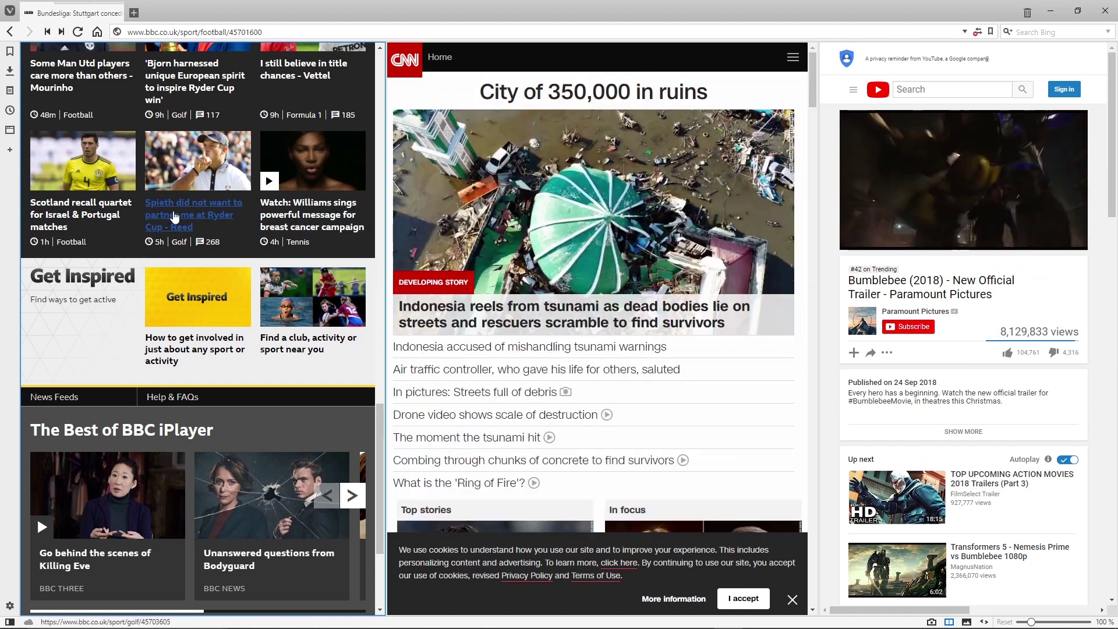
{"action": "scroll", "coordinate": [236, 209], "scroll_direction": "up", "scroll_amount": 15}
{"action": "scroll", "coordinate": [233, 201], "scroll_direction": "up", "scroll_amount": 3}
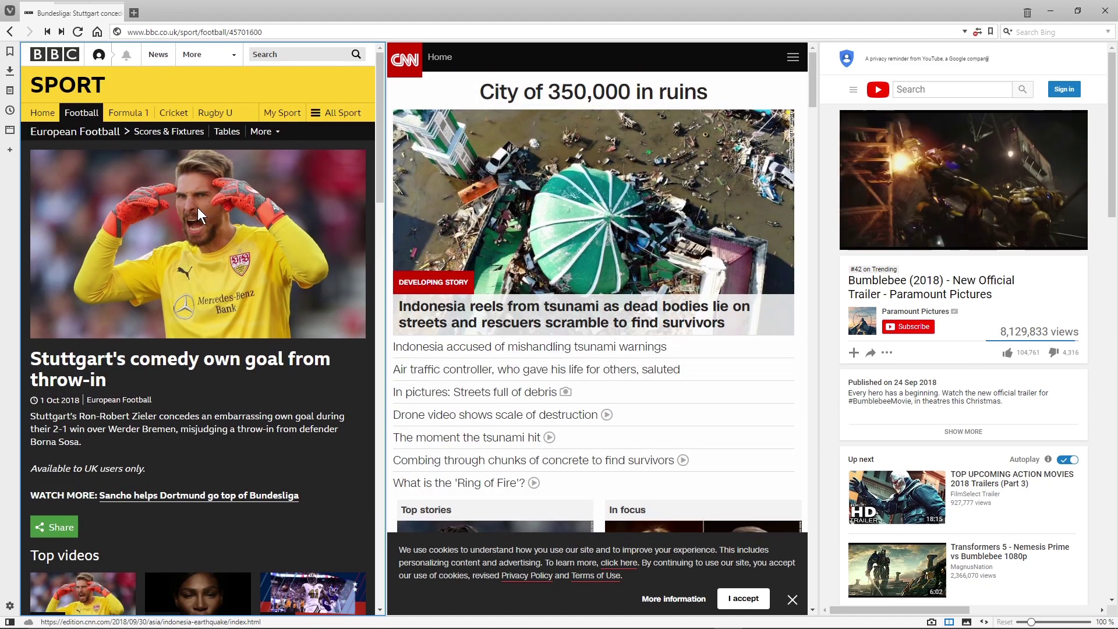
Replace the BBC tab with a new start page and view the saved bookmark folders and the downloads list.
{"action": "left_click", "coordinate": [135, 13]}
{"action": "left_click", "coordinate": [115, 13]}
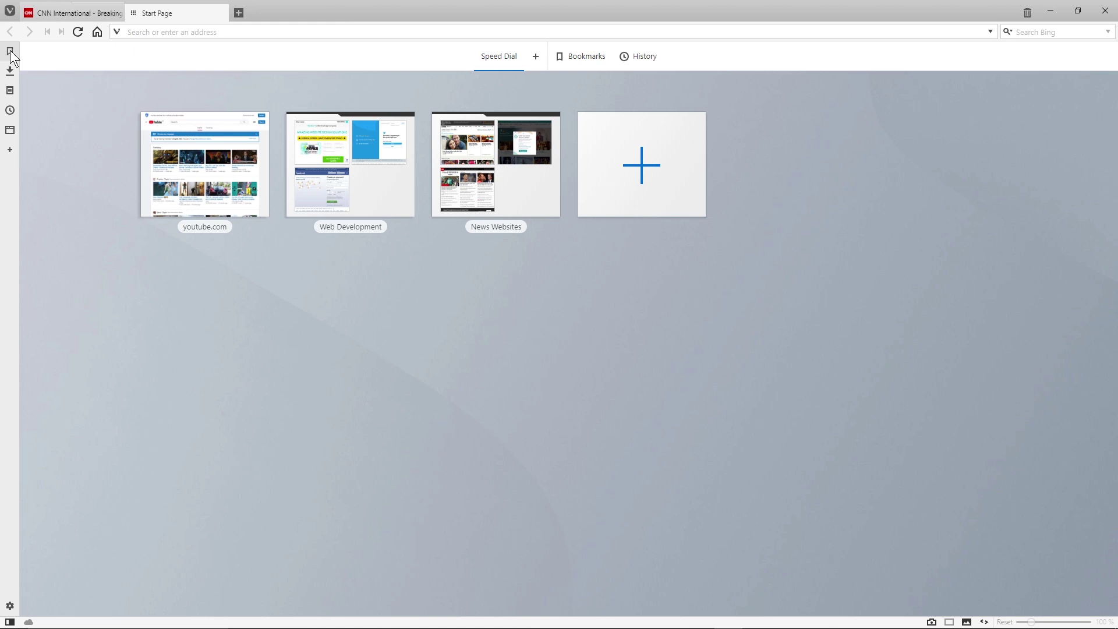
{"action": "left_click", "coordinate": [9, 51]}
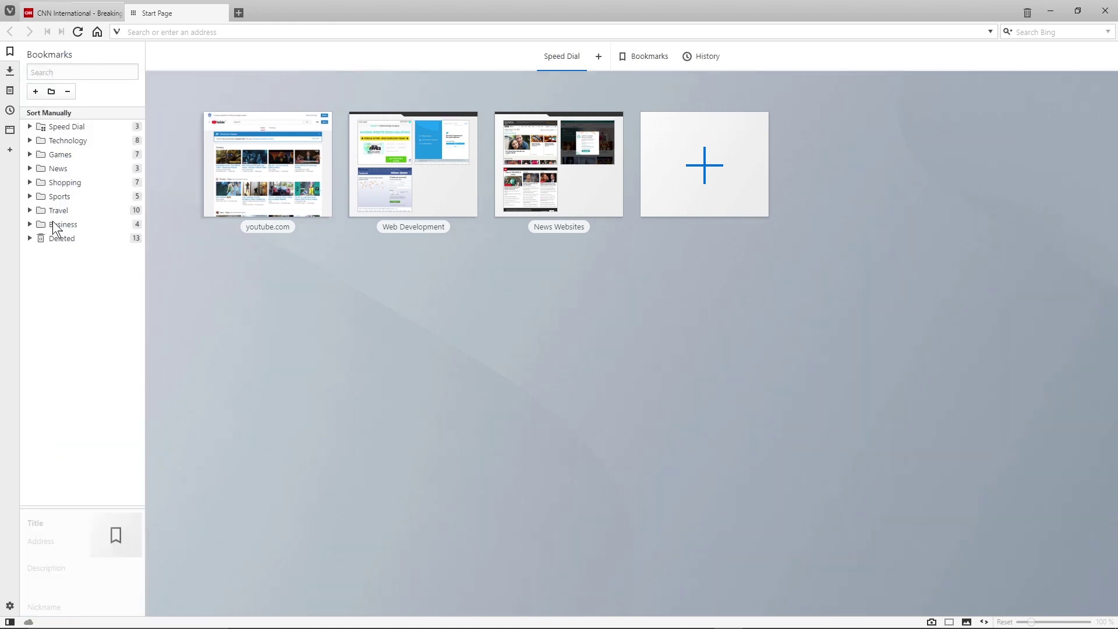
{"action": "left_click", "coordinate": [10, 72]}
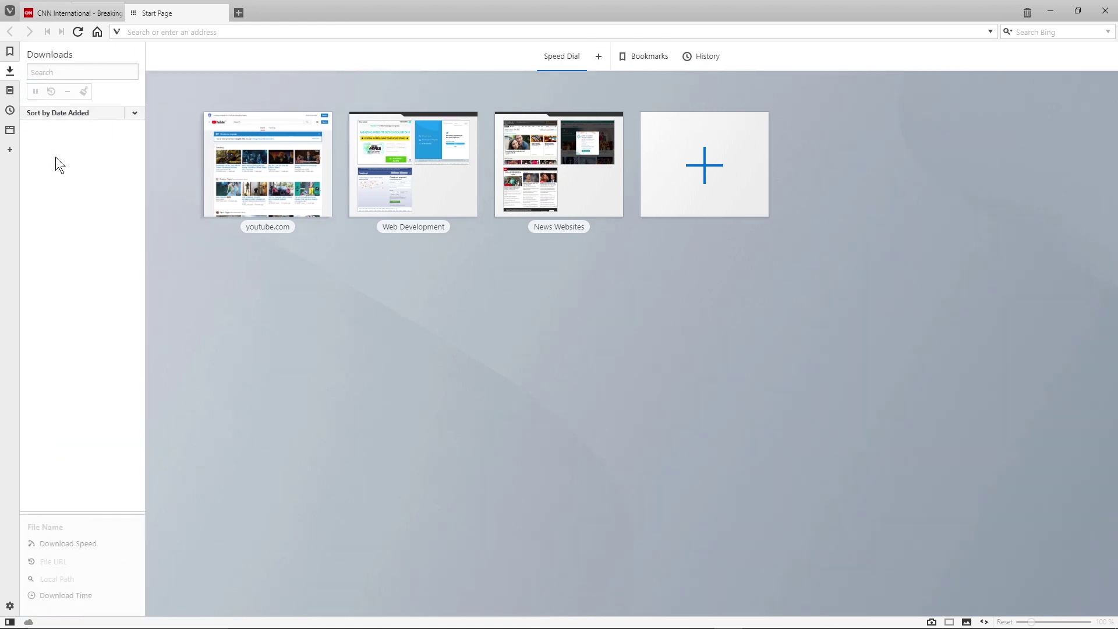
Create a note reading "need to check youtube page later today".
{"action": "left_click", "coordinate": [10, 92]}
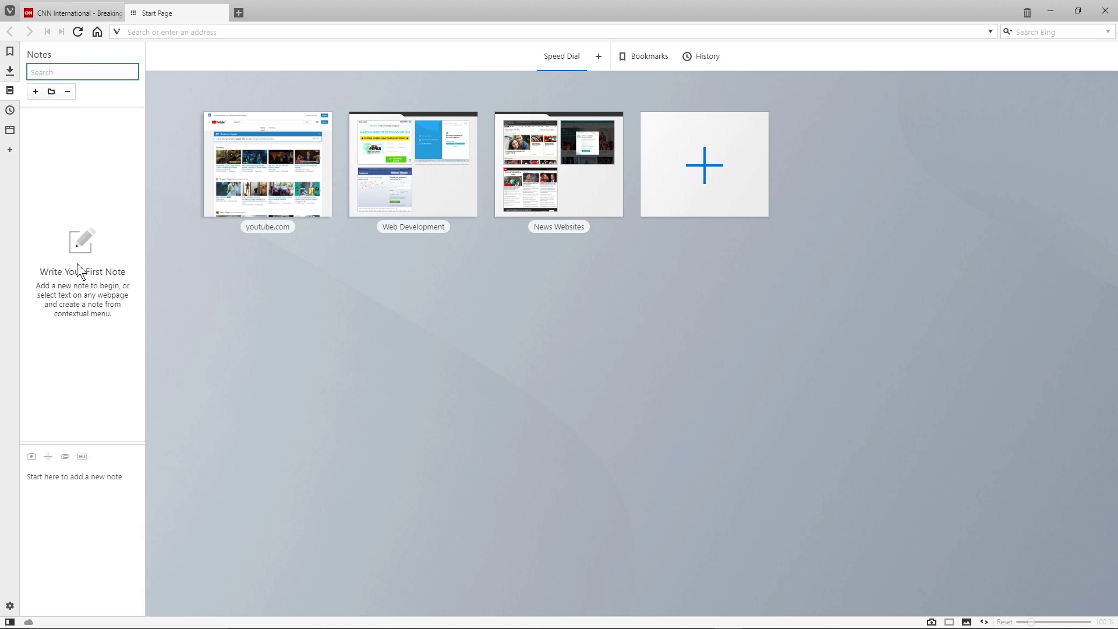
{"action": "left_click", "coordinate": [36, 91]}
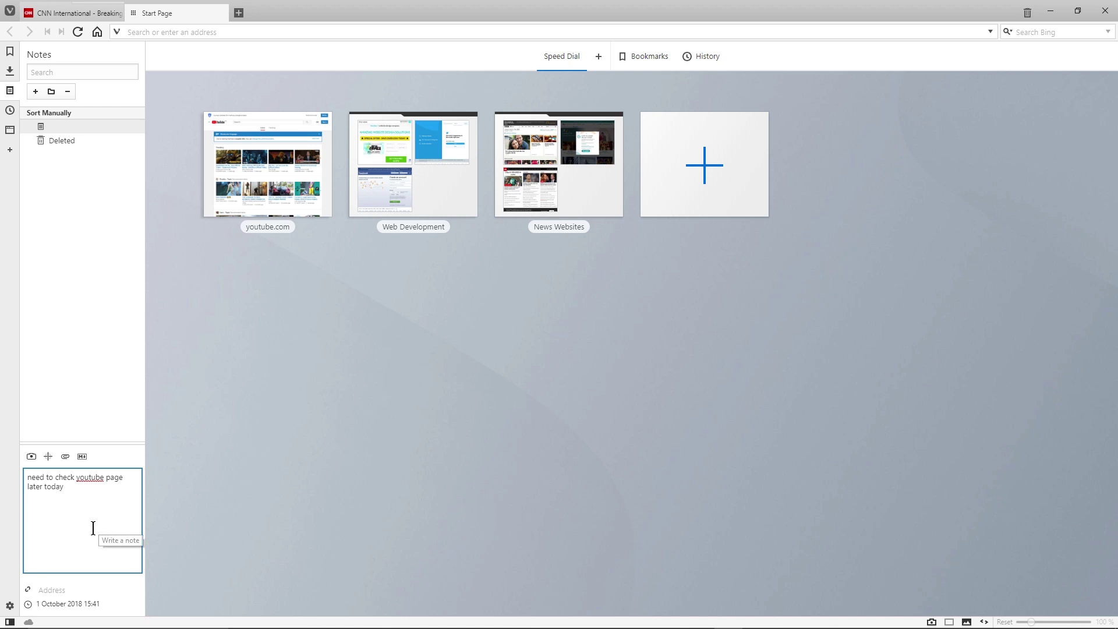
{"action": "left_click", "coordinate": [81, 403]}
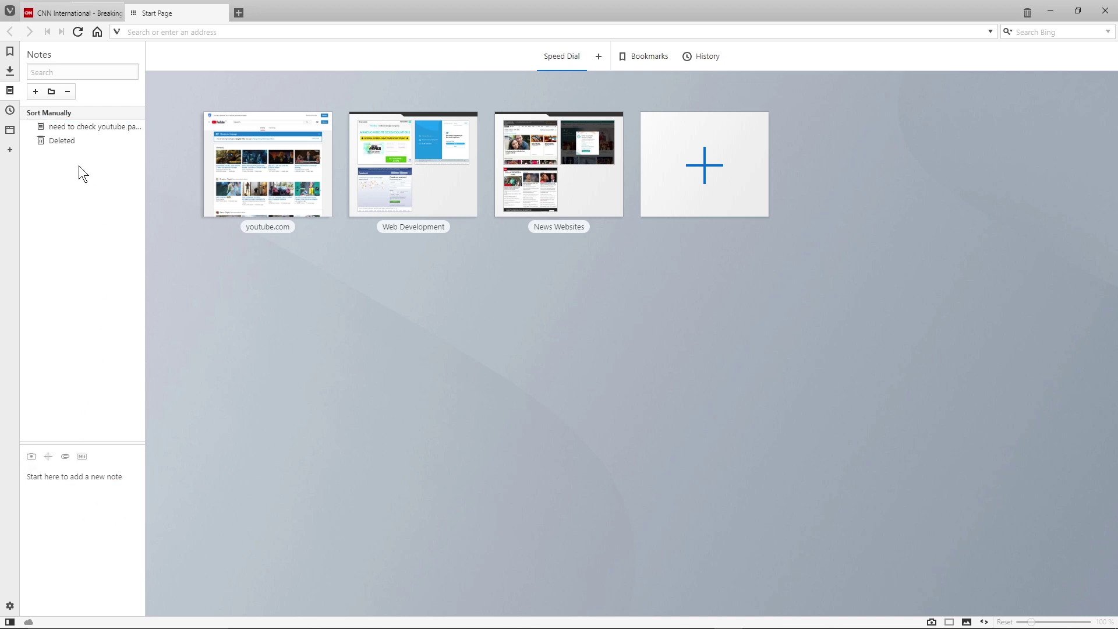
Attach an area capture of the Speed Dial thumbnails to the YouTube note and open the captured image.
{"action": "left_click", "coordinate": [65, 127]}
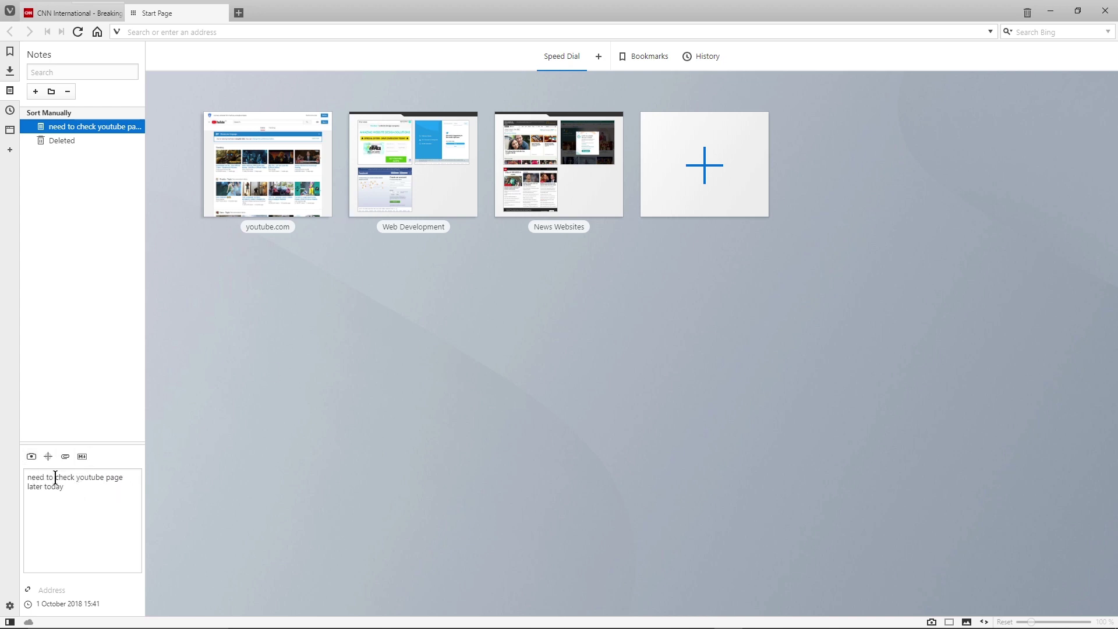
{"action": "left_click", "coordinate": [48, 457]}
{"action": "left_click_drag", "start_coordinate": [228, 102], "coordinate": [743, 359]}
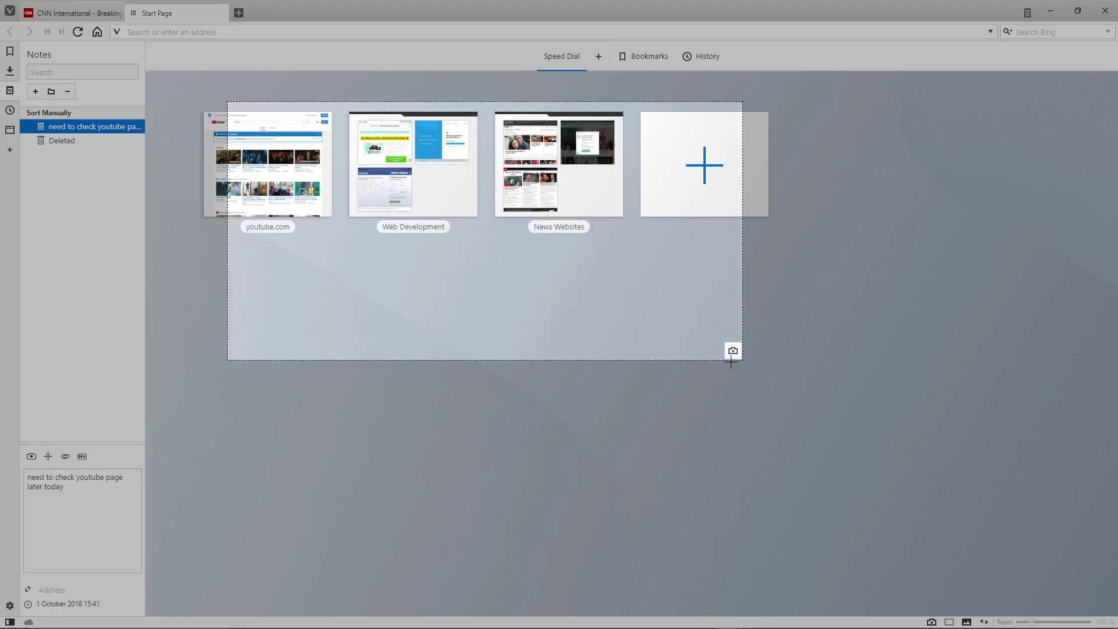
{"action": "left_click", "coordinate": [734, 351]}
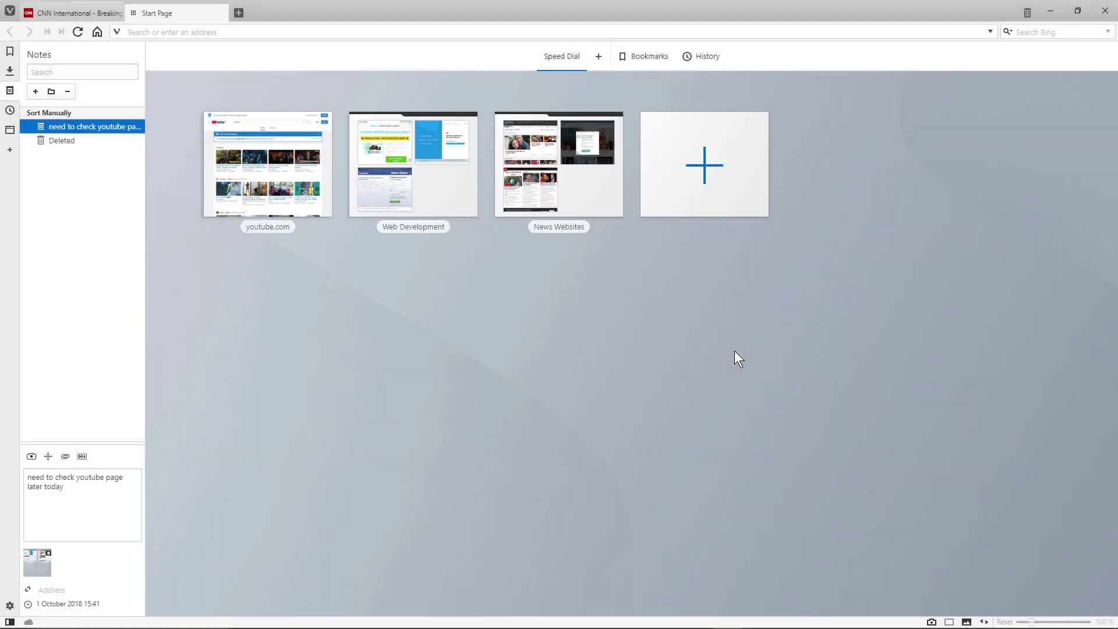
{"action": "left_click", "coordinate": [31, 562]}
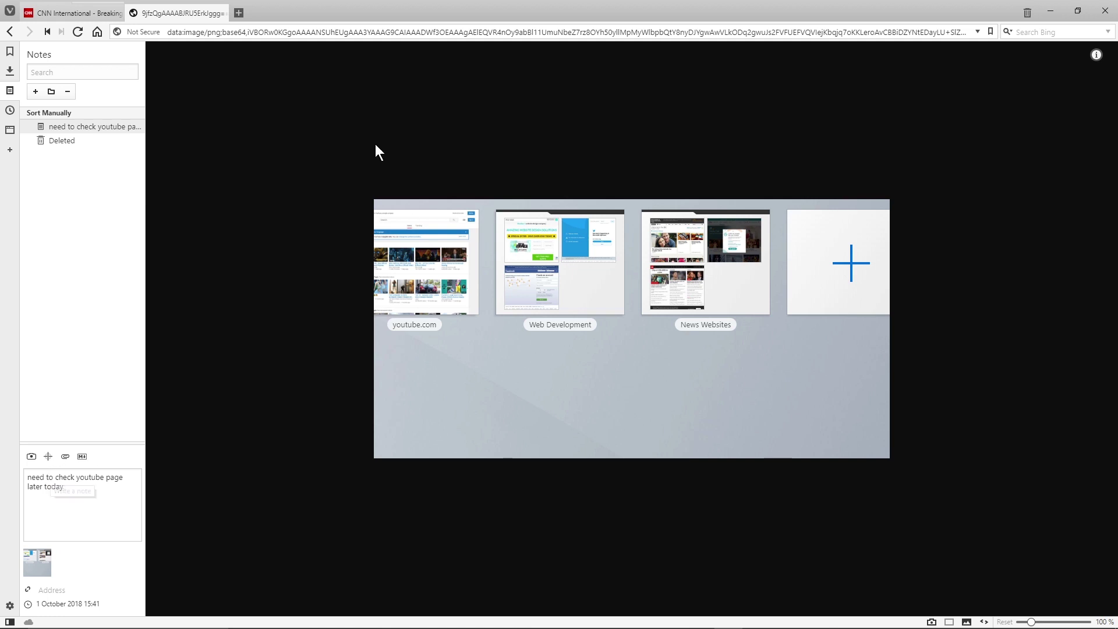
Load dcpweb.co.uk in the current tab.
{"action": "left_click", "coordinate": [458, 35]}
{"action": "type", "text": "dcpweb.co.uk/"}
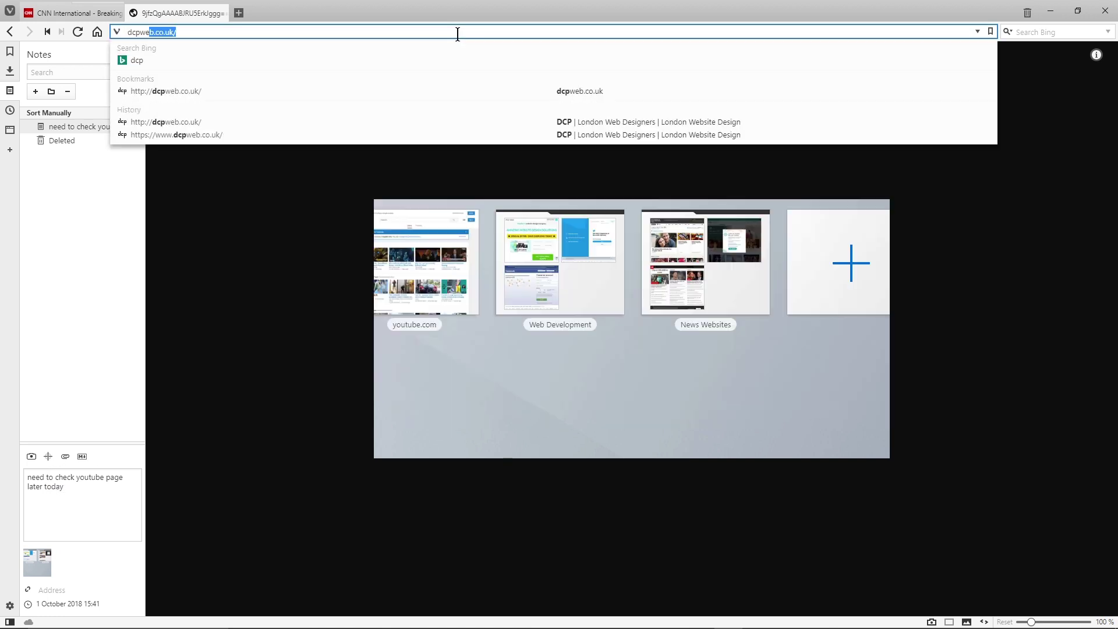
{"action": "key", "text": "Return"}
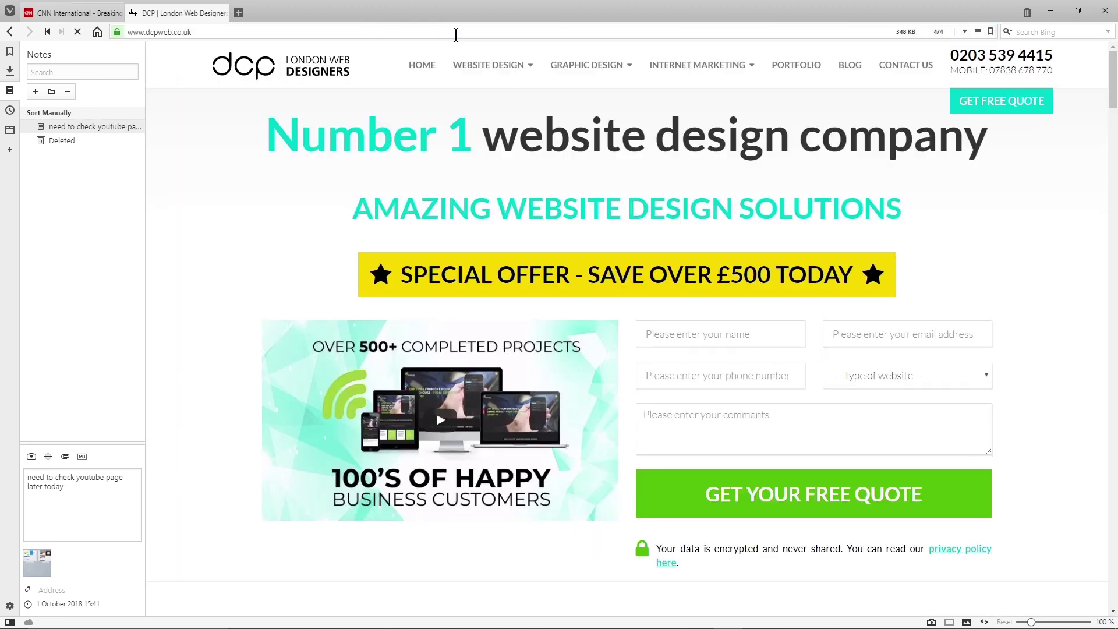
Delete the YouTube note and remove it permanently from the deleted notes.
{"action": "right_click", "coordinate": [63, 128]}
{"action": "left_click", "coordinate": [98, 253]}
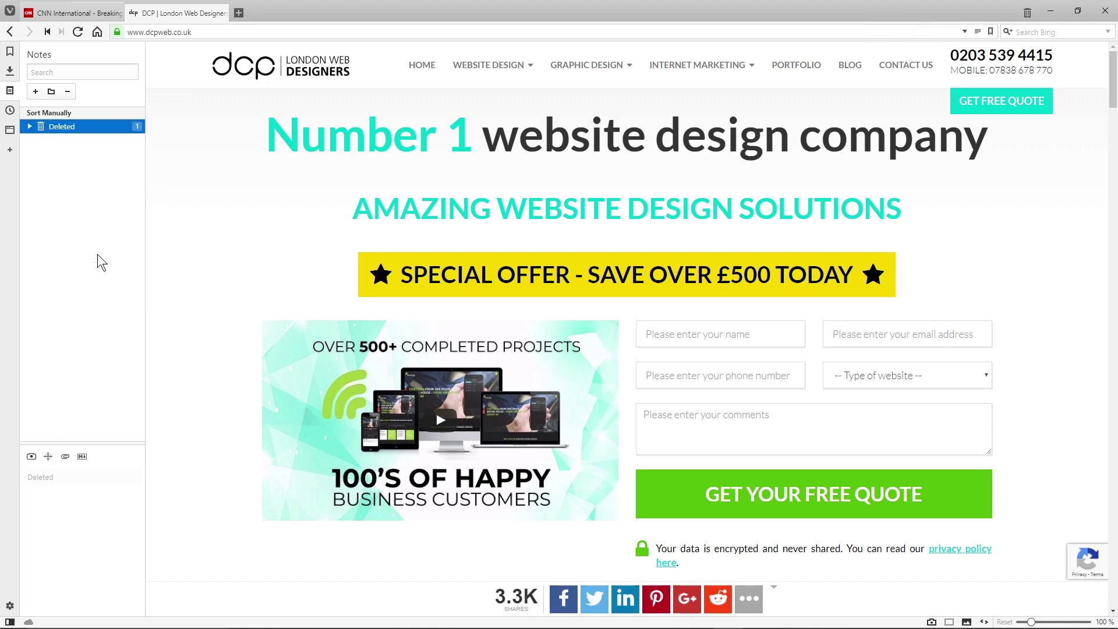
{"action": "right_click", "coordinate": [59, 133]}
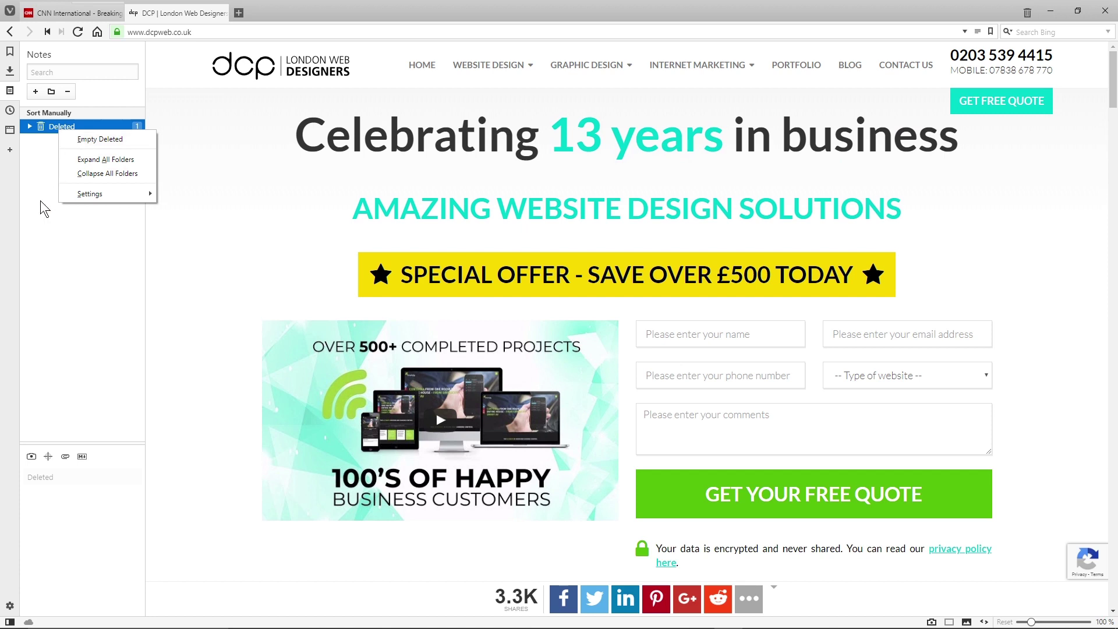
{"action": "left_click", "coordinate": [82, 184]}
{"action": "left_click", "coordinate": [30, 126]}
{"action": "left_click", "coordinate": [74, 141]}
{"action": "right_click", "coordinate": [73, 140]}
{"action": "left_click", "coordinate": [101, 265]}
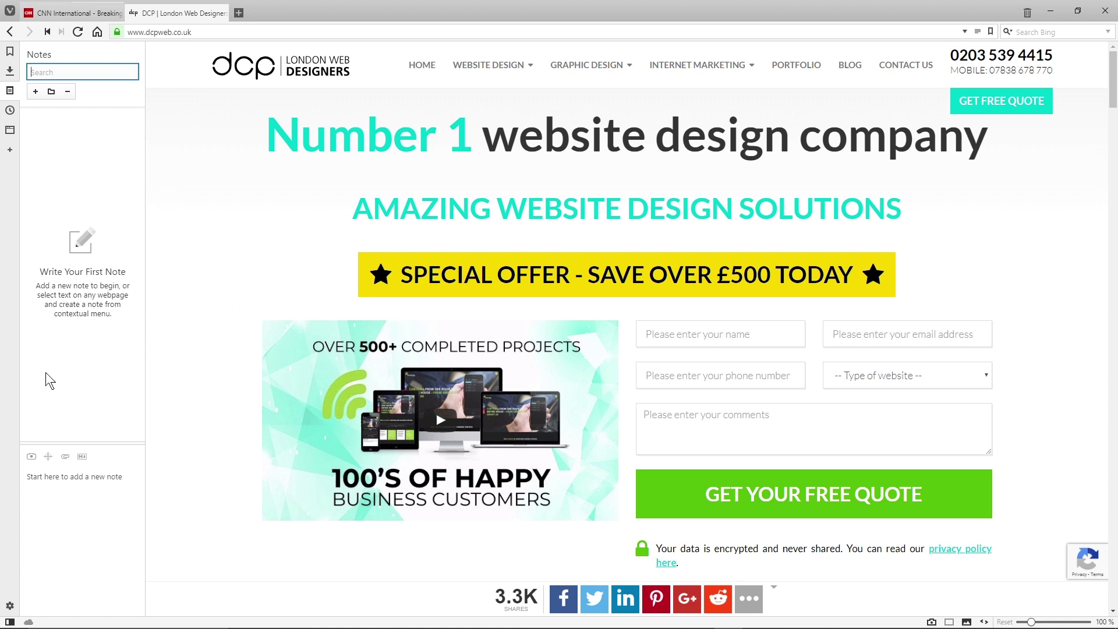
Create a note reading "Need to update form processing on dcpweb.co.uk" and attach an area capture of the page's quote form.
{"action": "left_click", "coordinate": [36, 92]}
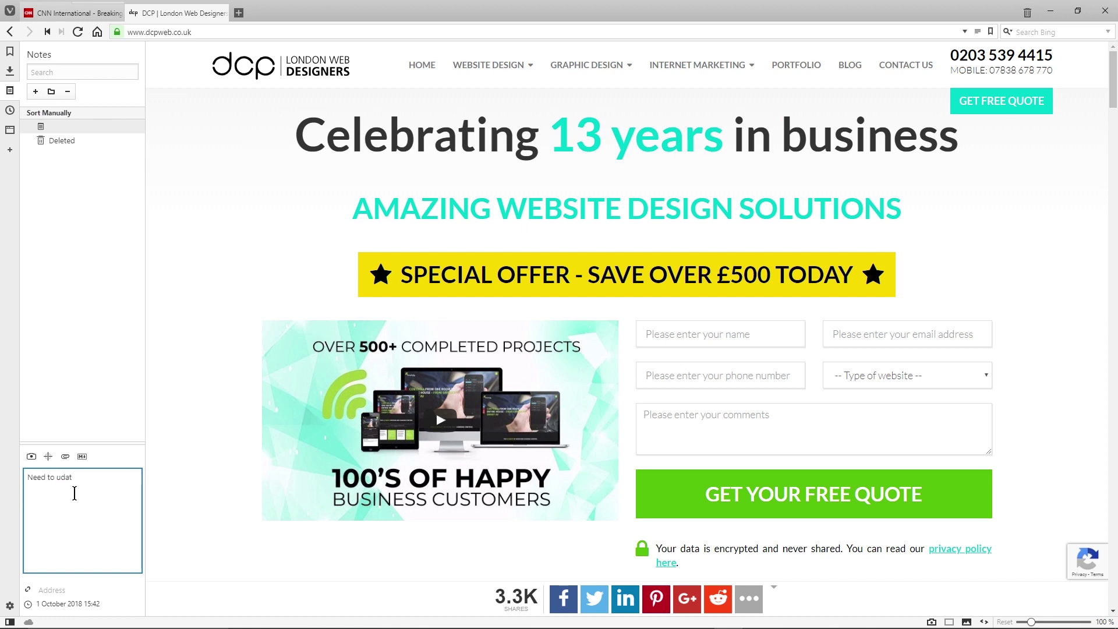
{"action": "type", "text": "Need to update form"}
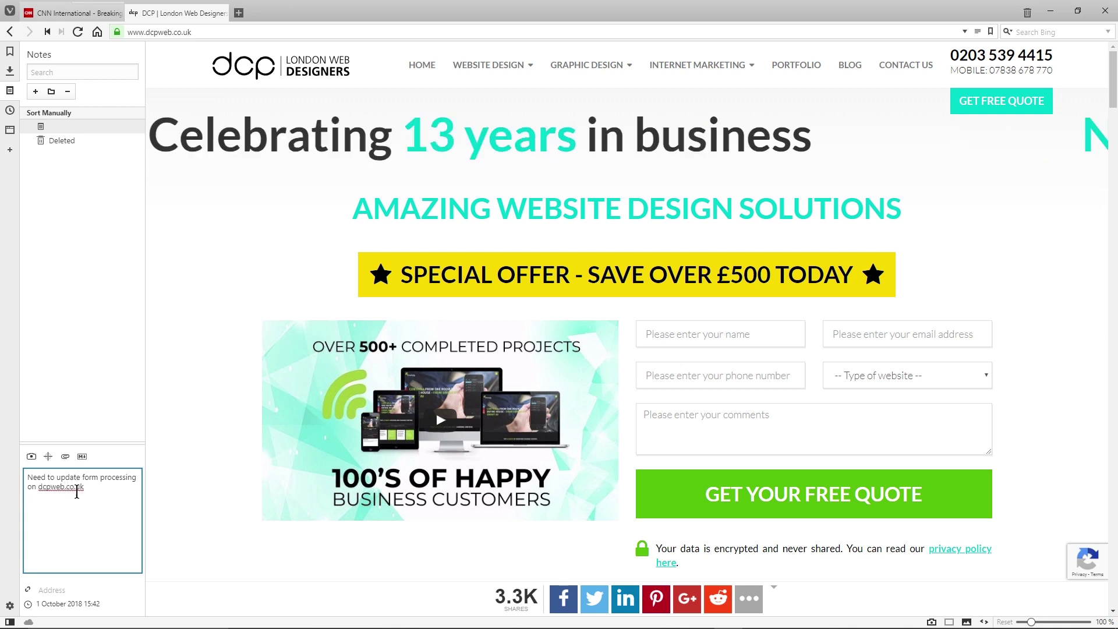
{"action": "left_click", "coordinate": [48, 458]}
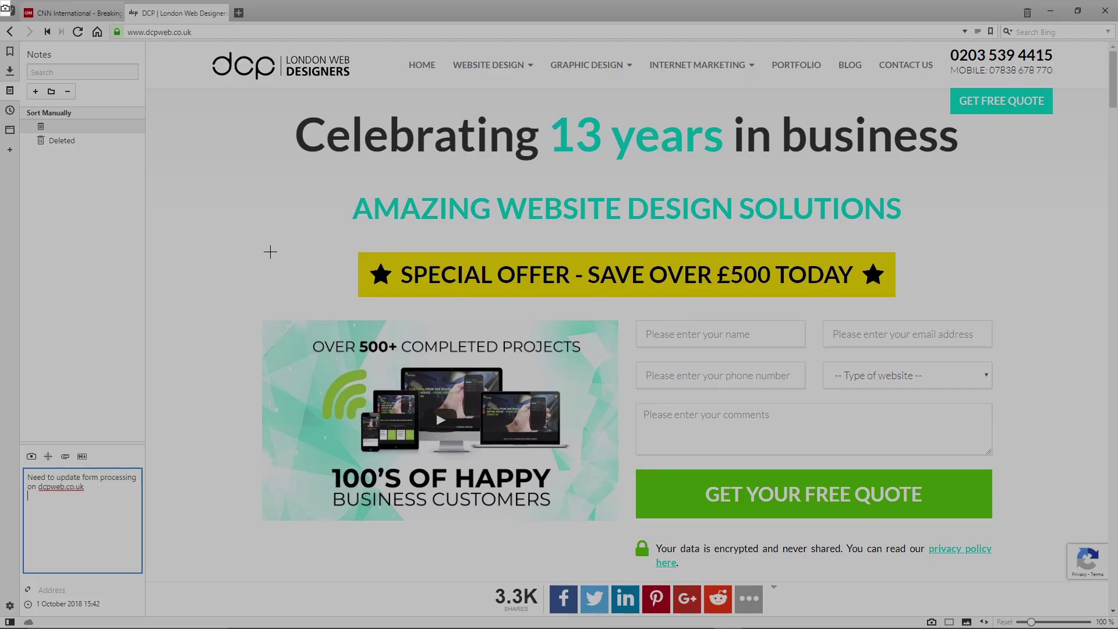
{"action": "left_click_drag", "start_coordinate": [624, 307], "coordinate": [1013, 580]}
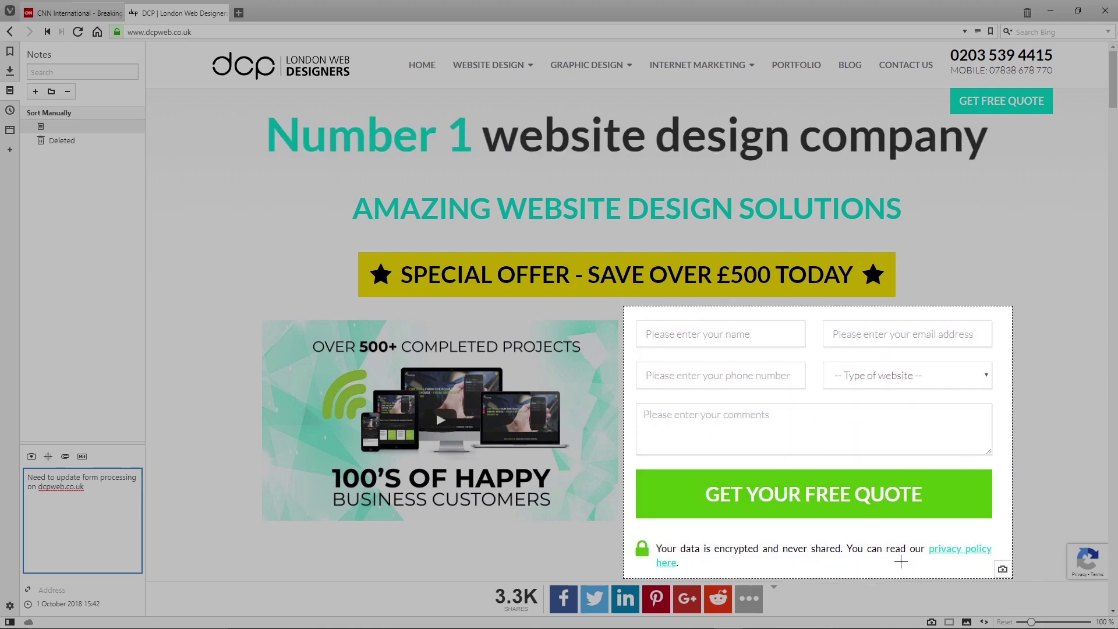
{"action": "left_click", "coordinate": [1003, 570]}
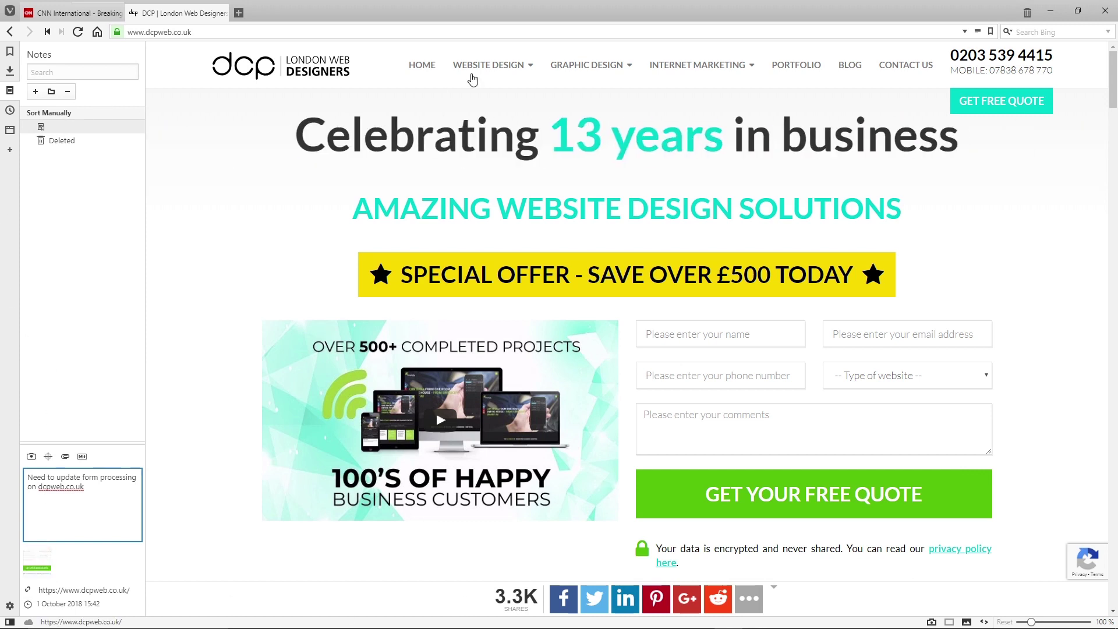
Close the dcpweb.co.uk and CNN tabs and exit the browser.
{"action": "left_click", "coordinate": [219, 13]}
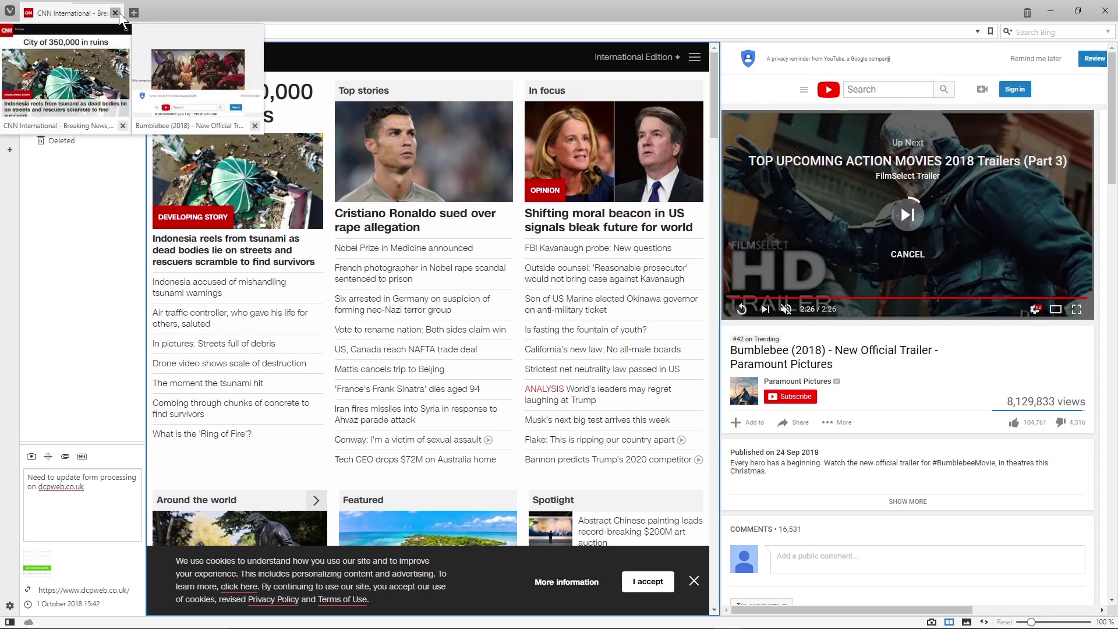
{"action": "left_click", "coordinate": [115, 12]}
{"action": "left_click", "coordinate": [1105, 11]}
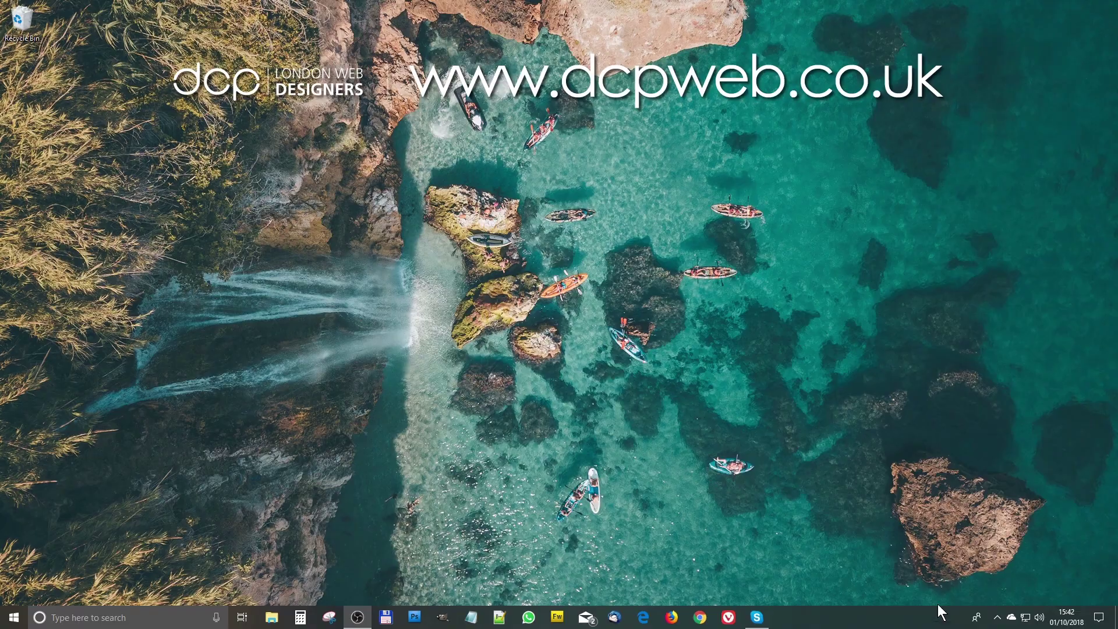
Relaunch Vivaldi and bring up the "Need to update form processing on dcpweb.co.uk" note in the notes.
{"action": "left_click", "coordinate": [729, 617]}
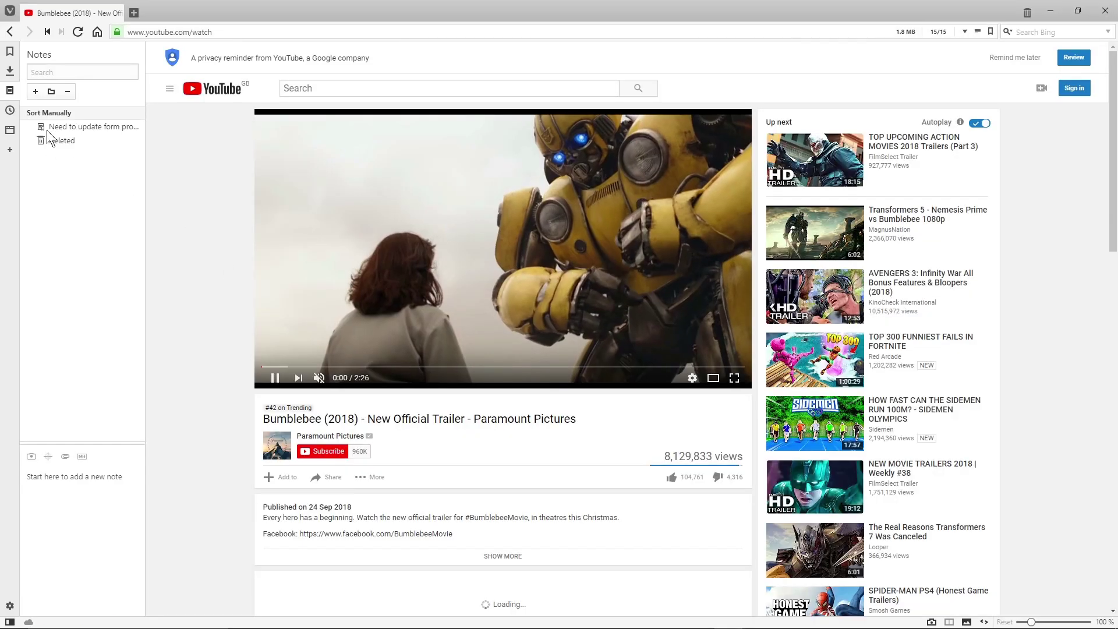
{"action": "right_click", "coordinate": [45, 430]}
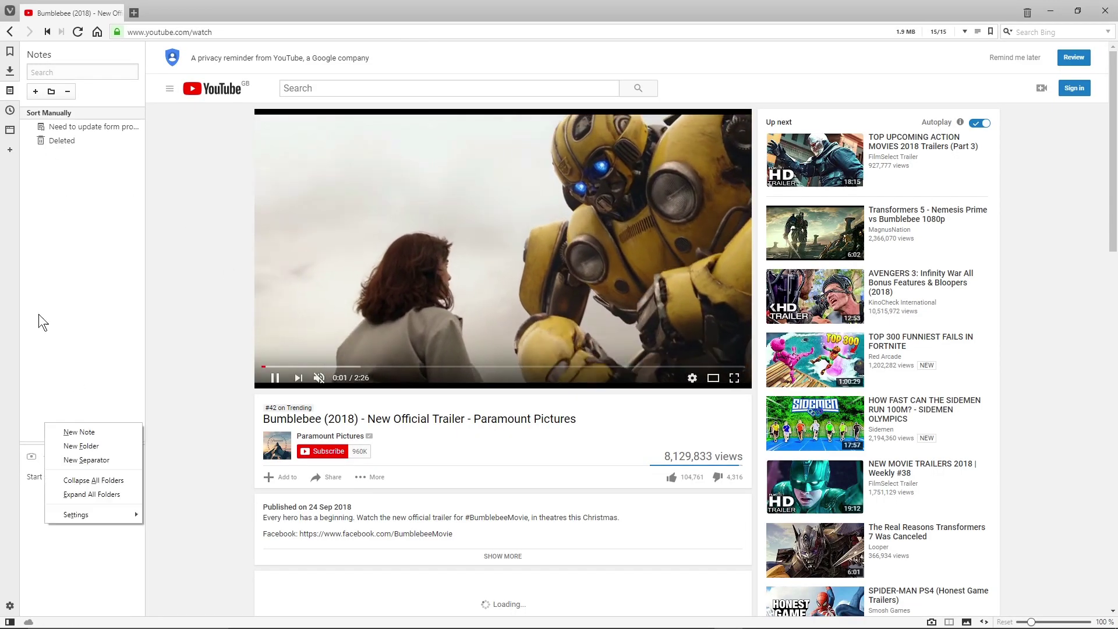
{"action": "left_click", "coordinate": [10, 91]}
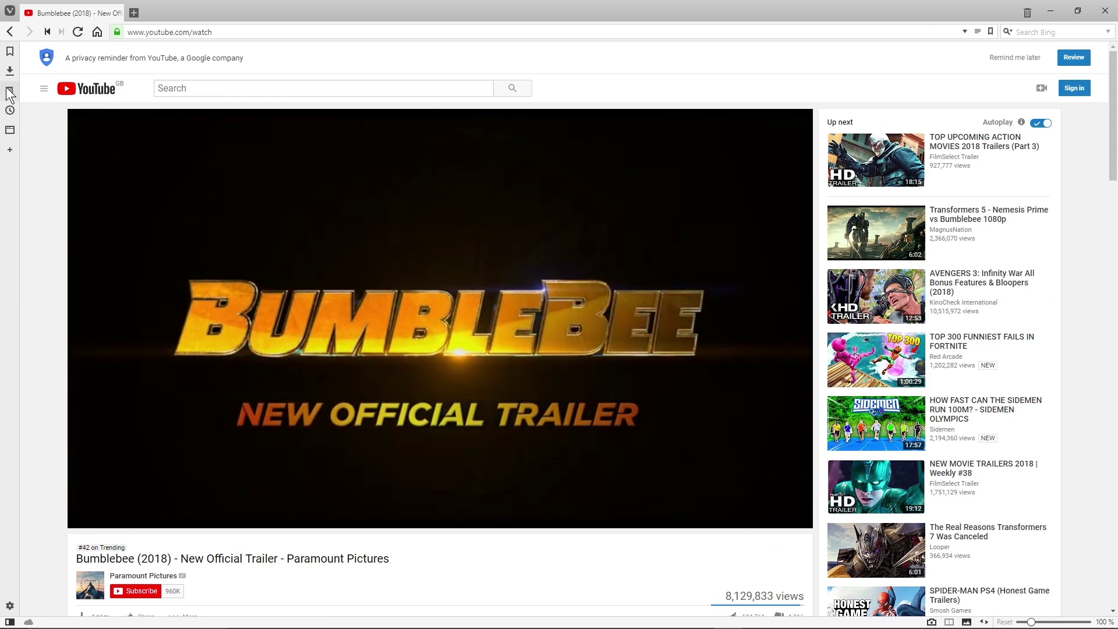
{"action": "left_click", "coordinate": [10, 91]}
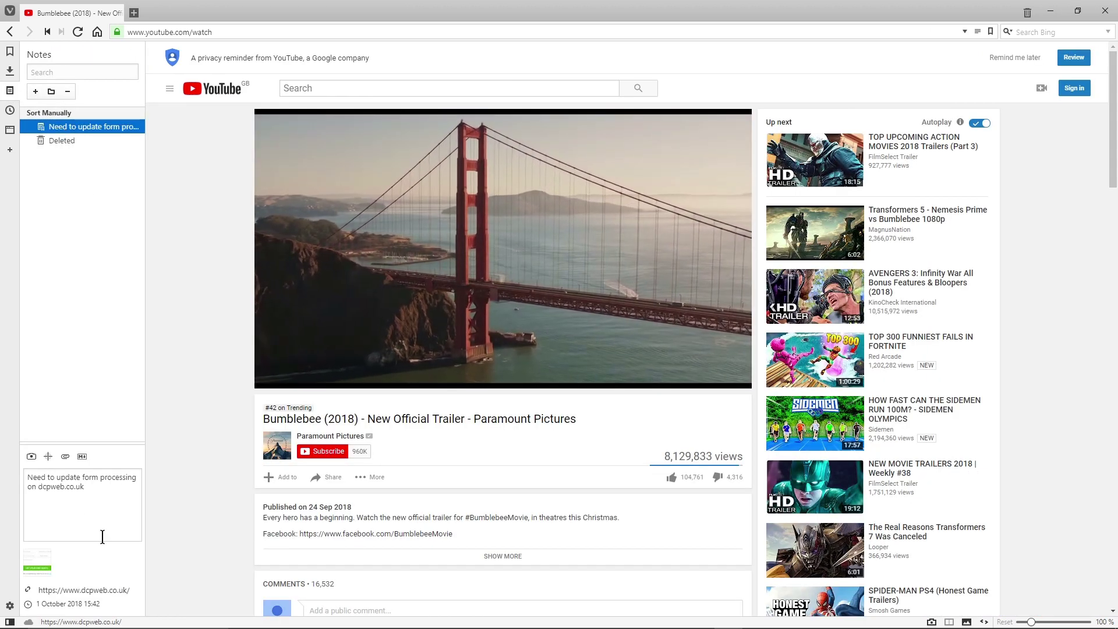
{"action": "left_click_drag", "start_coordinate": [32, 487], "coordinate": [99, 502]}
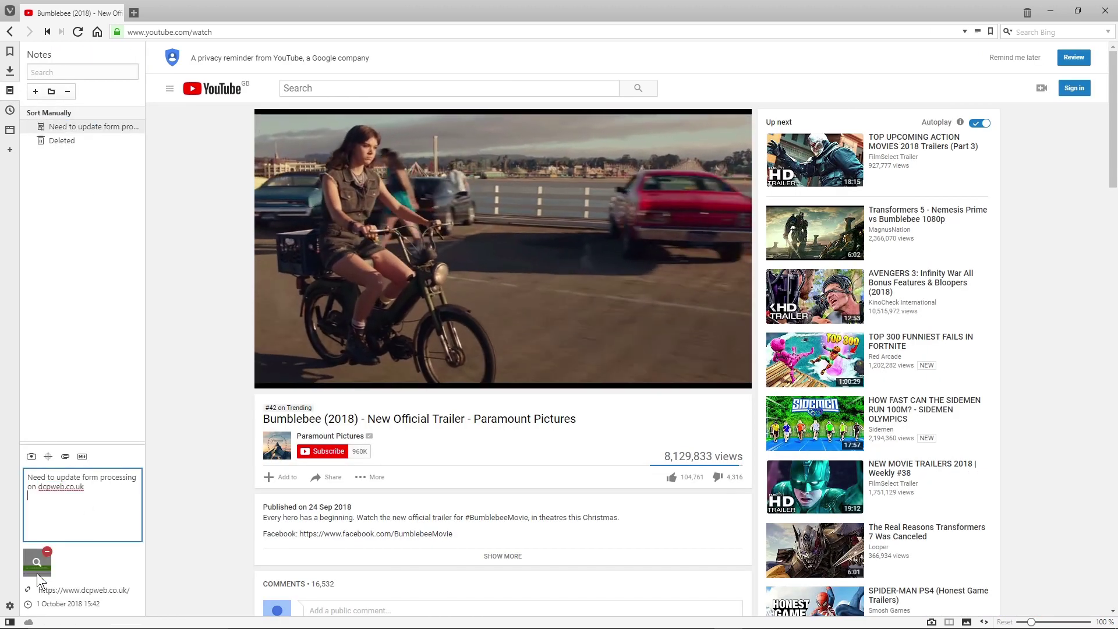
View the note's attached capture at 140% zoom, and replace its tab with a new Start Page tab.
{"action": "left_click", "coordinate": [40, 565]}
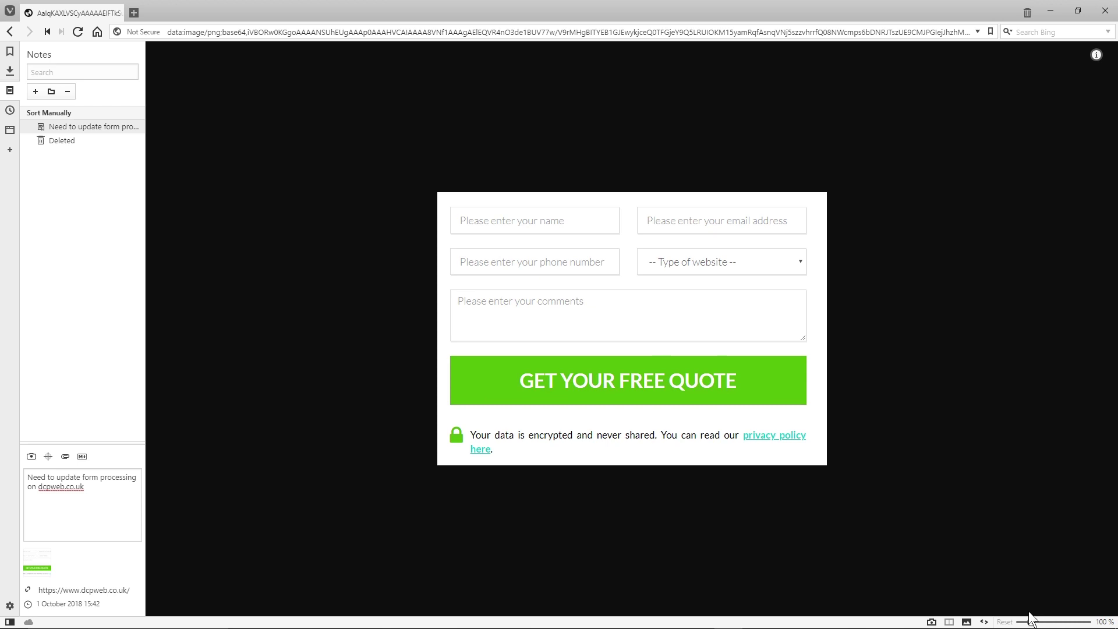
{"action": "mouse_move", "coordinate": [1029, 623]}
{"action": "left_mouse_down"}
{"action": "mouse_move", "coordinate": [1072, 622]}
{"action": "mouse_move", "coordinate": [1037, 622]}
{"action": "left_mouse_up"}
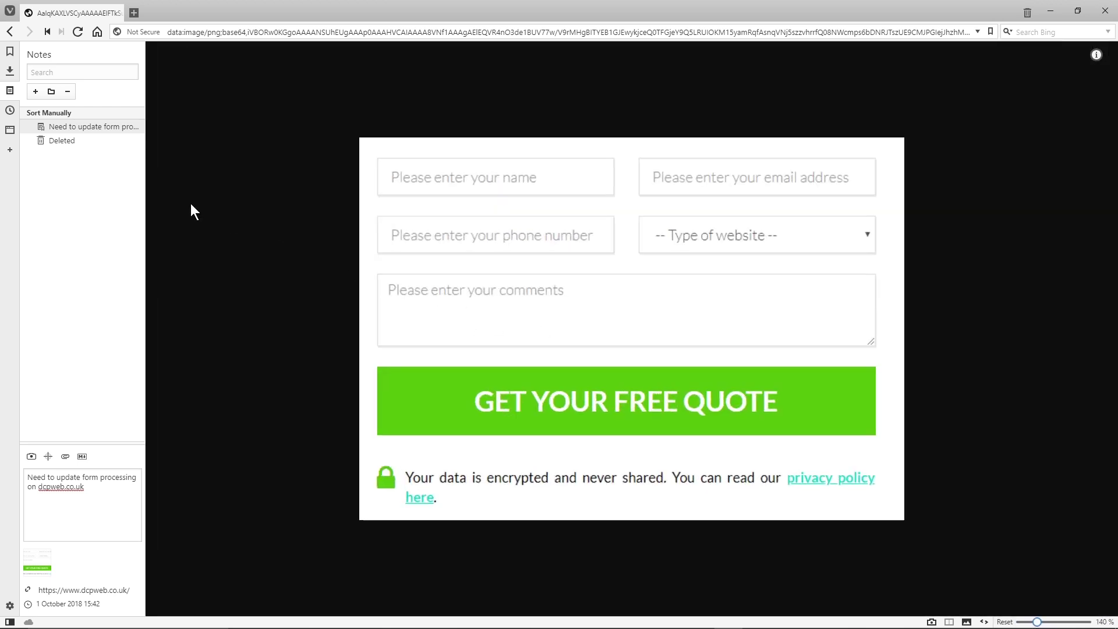
{"action": "left_click", "coordinate": [134, 13]}
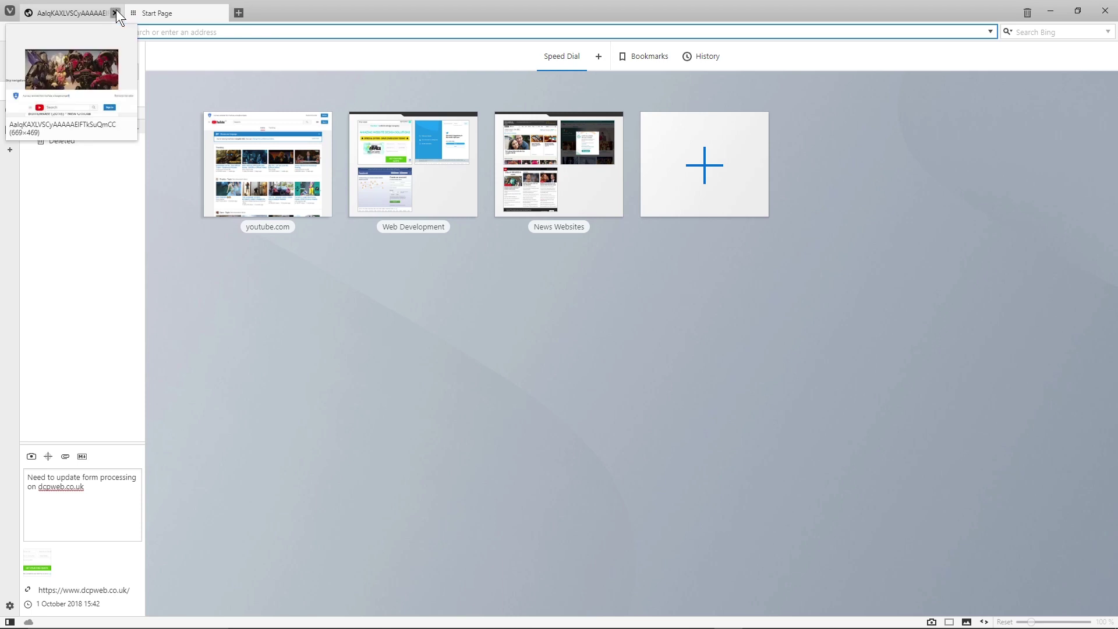
{"action": "left_click", "coordinate": [116, 13]}
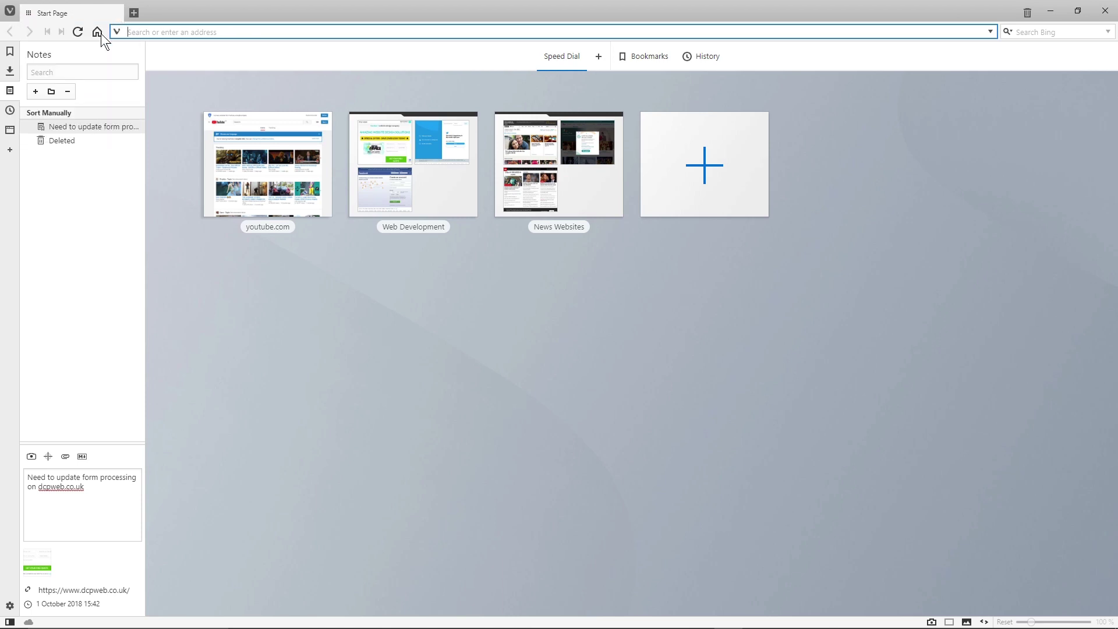
Reopen the BBC - Home page from the closed tabs listed for the window.
{"action": "left_click", "coordinate": [10, 130]}
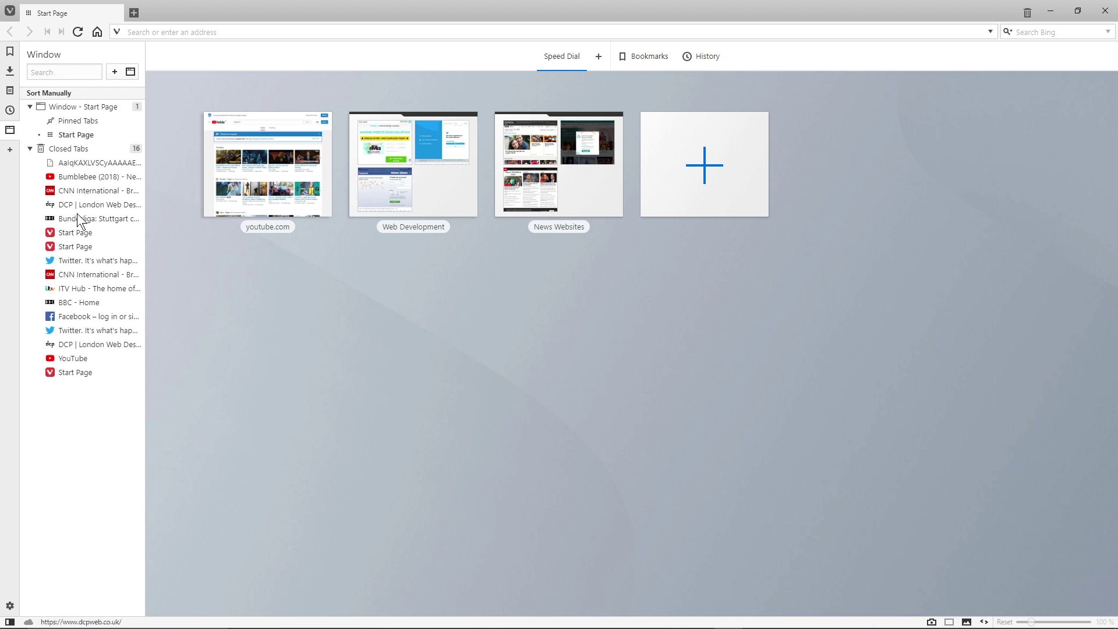
{"action": "left_click", "coordinate": [80, 190]}
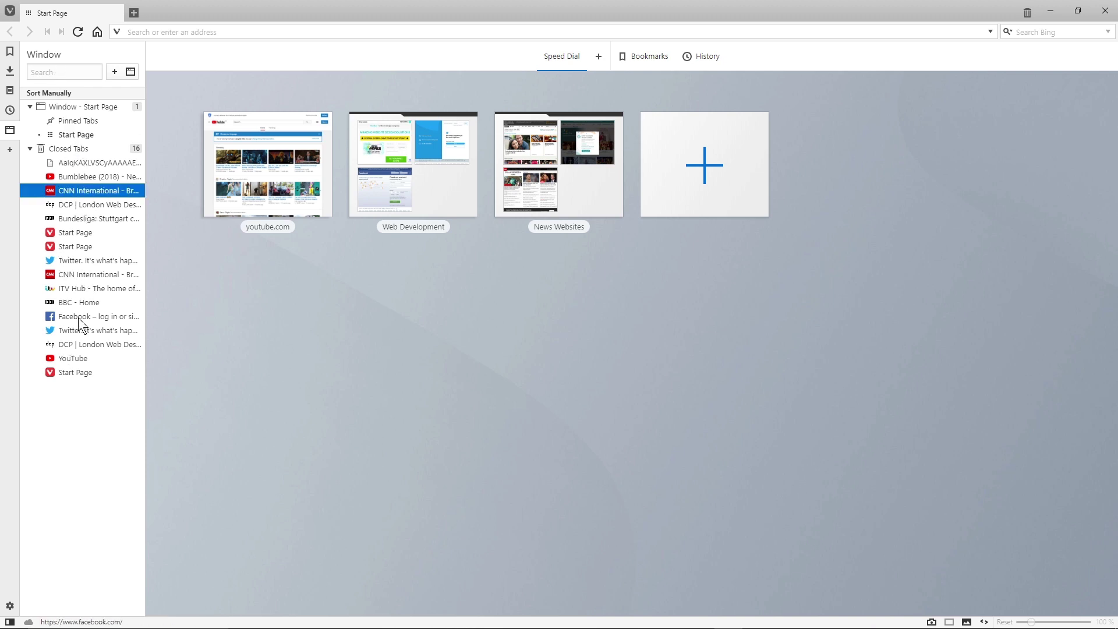
{"action": "double_click", "coordinate": [78, 302]}
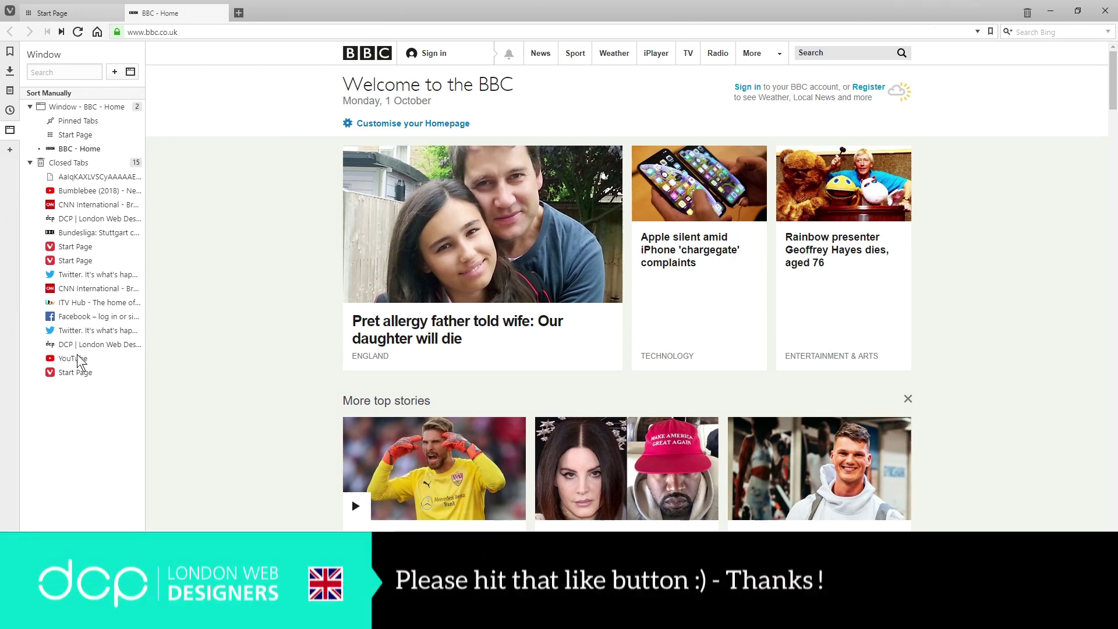
Close the BBC tab and replace the remaining Start Page tab with a fresh one.
{"action": "left_click", "coordinate": [9, 151]}
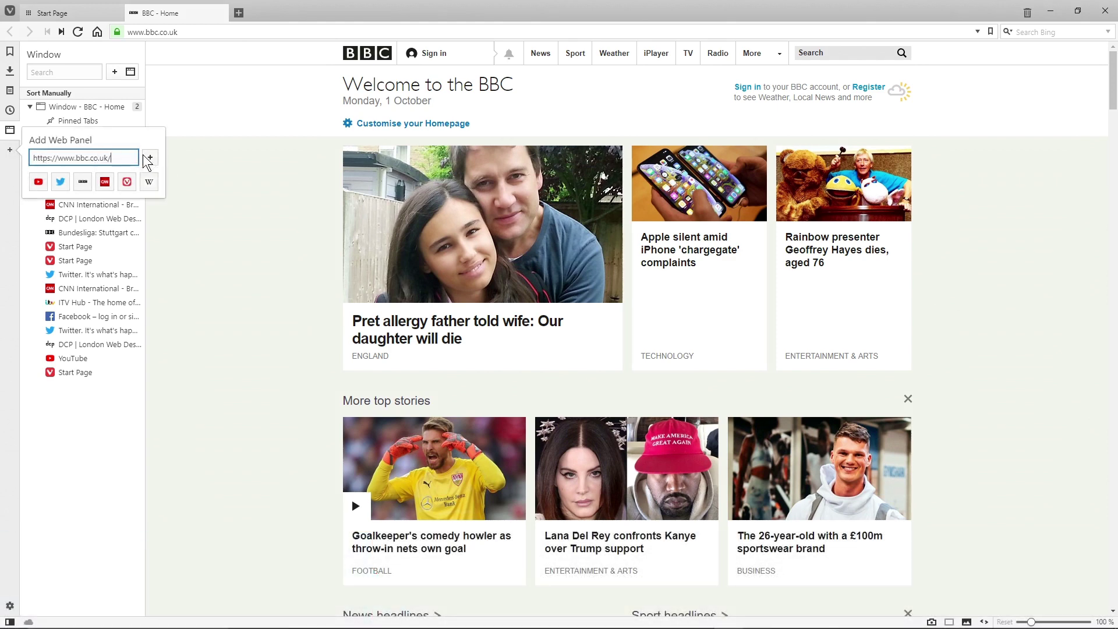
{"action": "left_click", "coordinate": [219, 13]}
{"action": "left_click", "coordinate": [133, 13]}
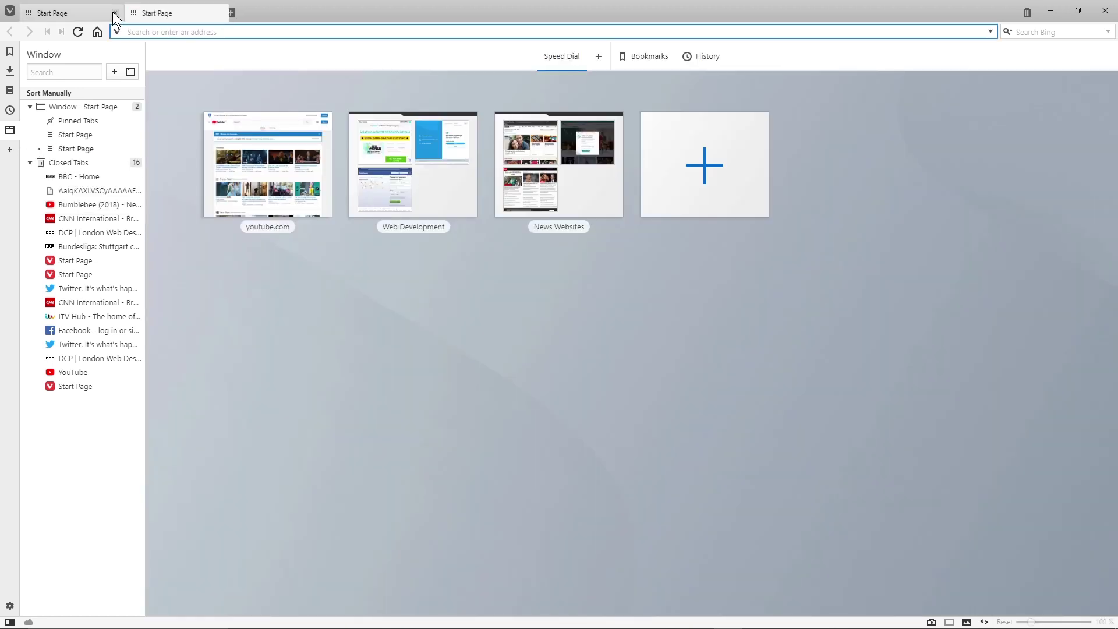
{"action": "left_click", "coordinate": [115, 13]}
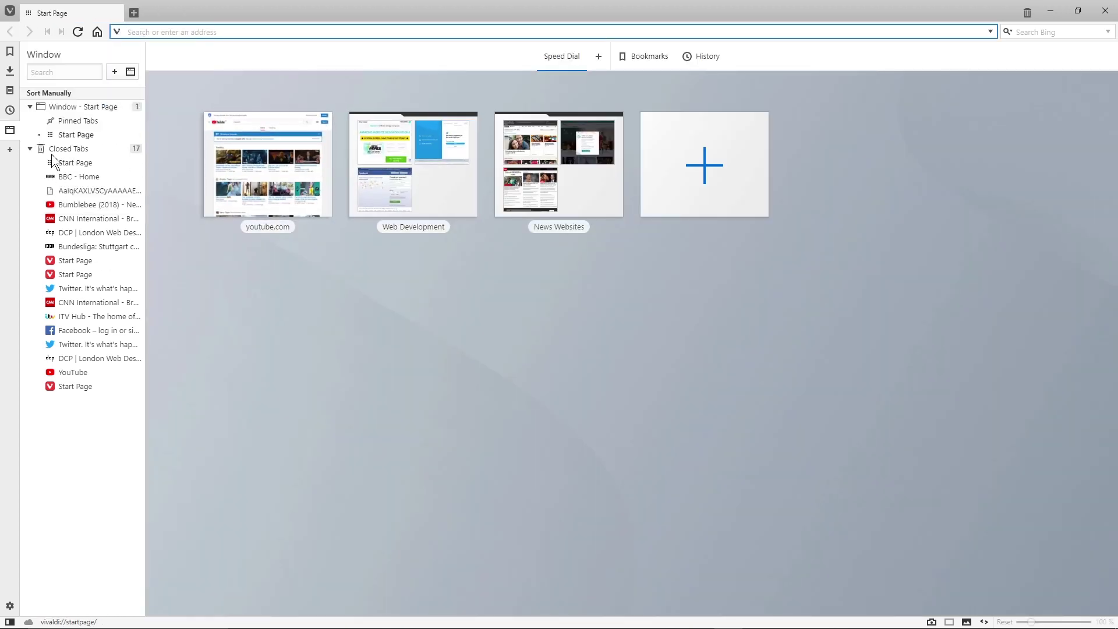
Add Twitter as a web panel from the suggested sites and widen the side panel to about twice its width.
{"action": "left_click", "coordinate": [9, 151]}
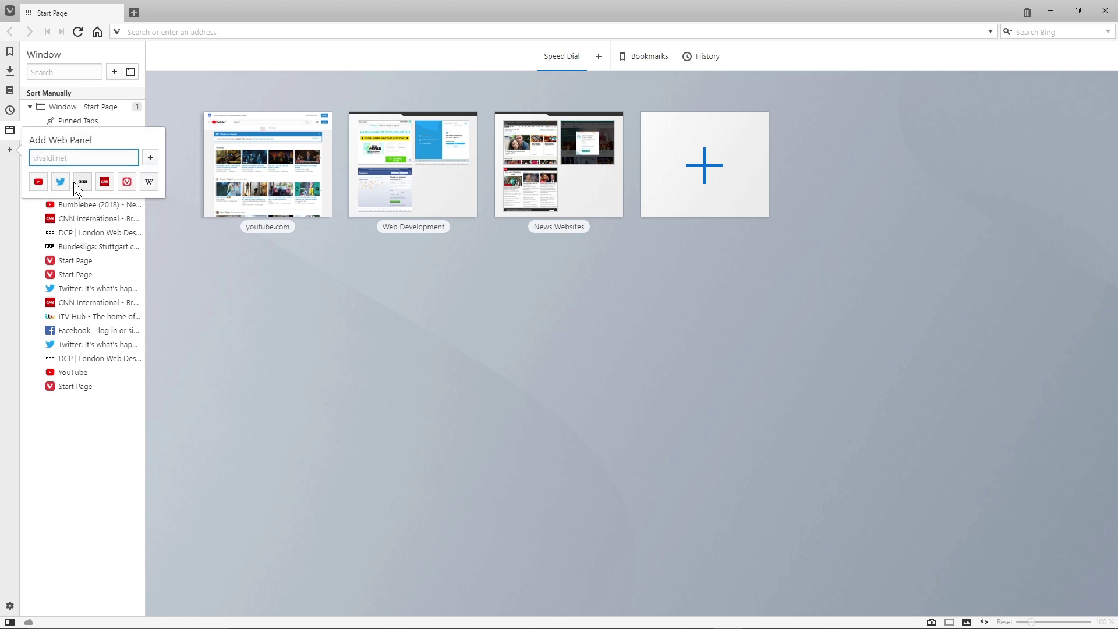
{"action": "left_click", "coordinate": [60, 182]}
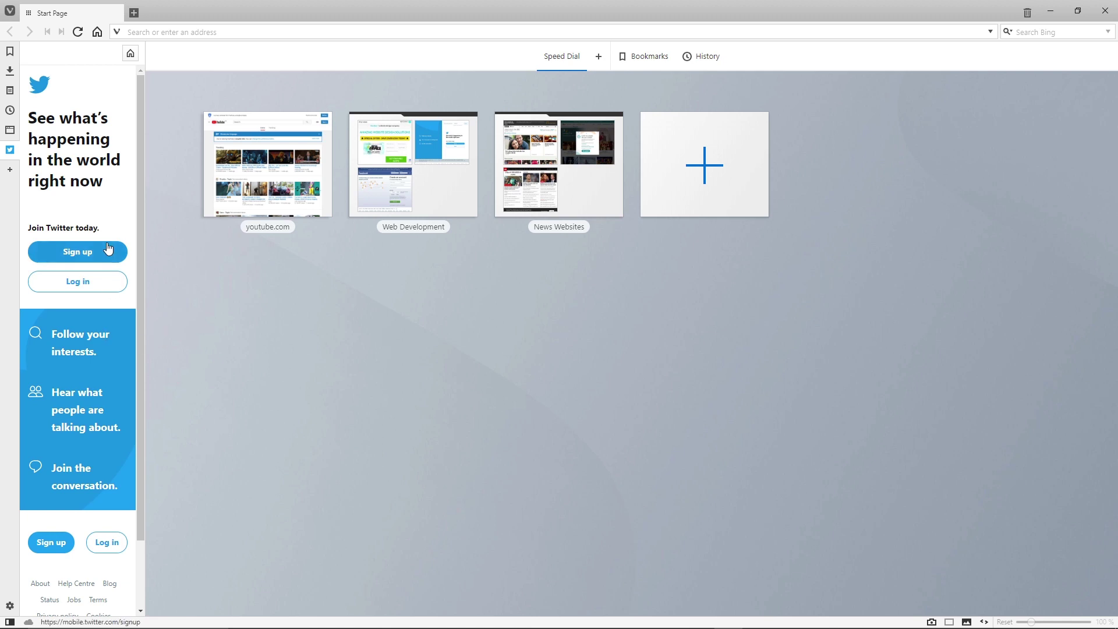
{"action": "left_click_drag", "start_coordinate": [145, 234], "coordinate": [320, 251]}
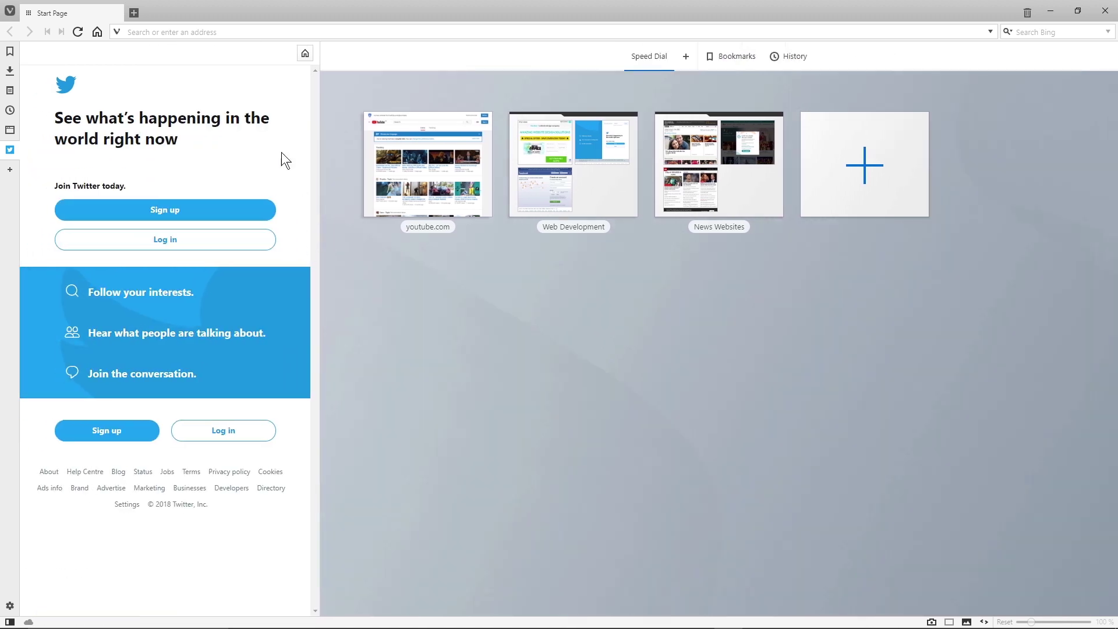
Add the BBC home page as a web panel from the suggested sites and narrow the side panel slightly.
{"action": "left_click", "coordinate": [10, 170]}
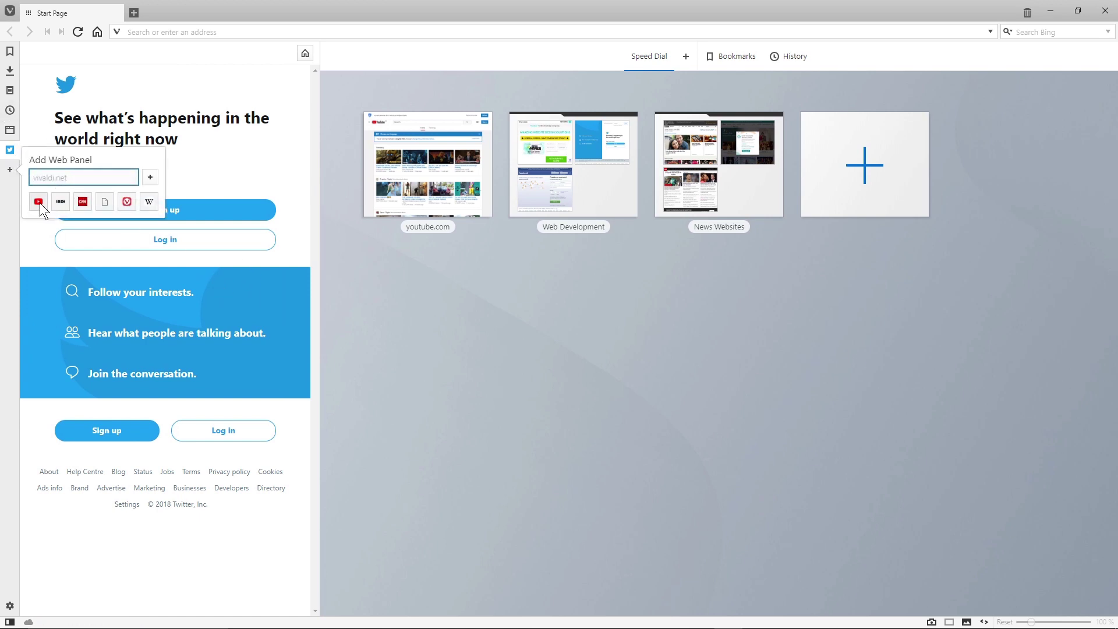
{"action": "left_click", "coordinate": [61, 201]}
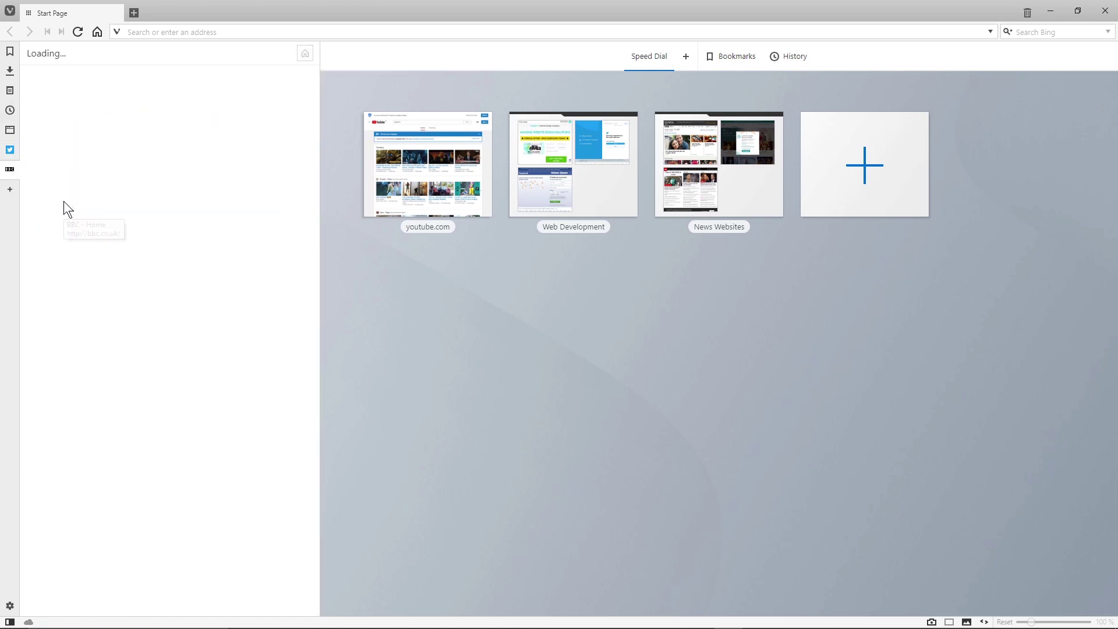
{"action": "left_click_drag", "start_coordinate": [319, 166], "coordinate": [256, 166]}
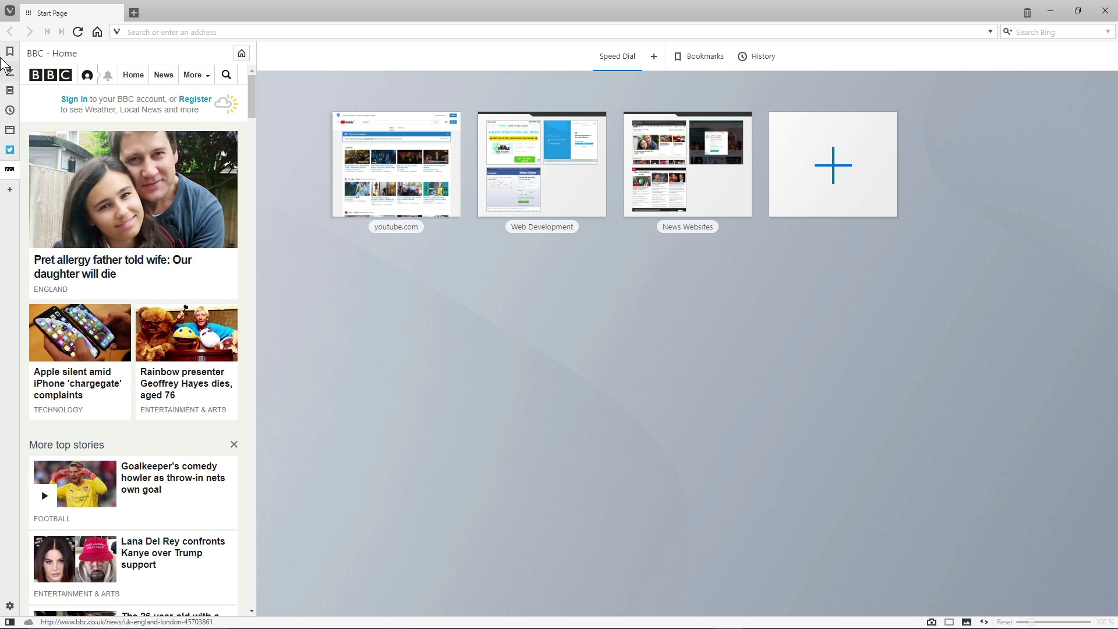
Hide and restore the side panel, and switch back and forth between the Twitter and BBC web panels.
{"action": "left_click", "coordinate": [9, 622]}
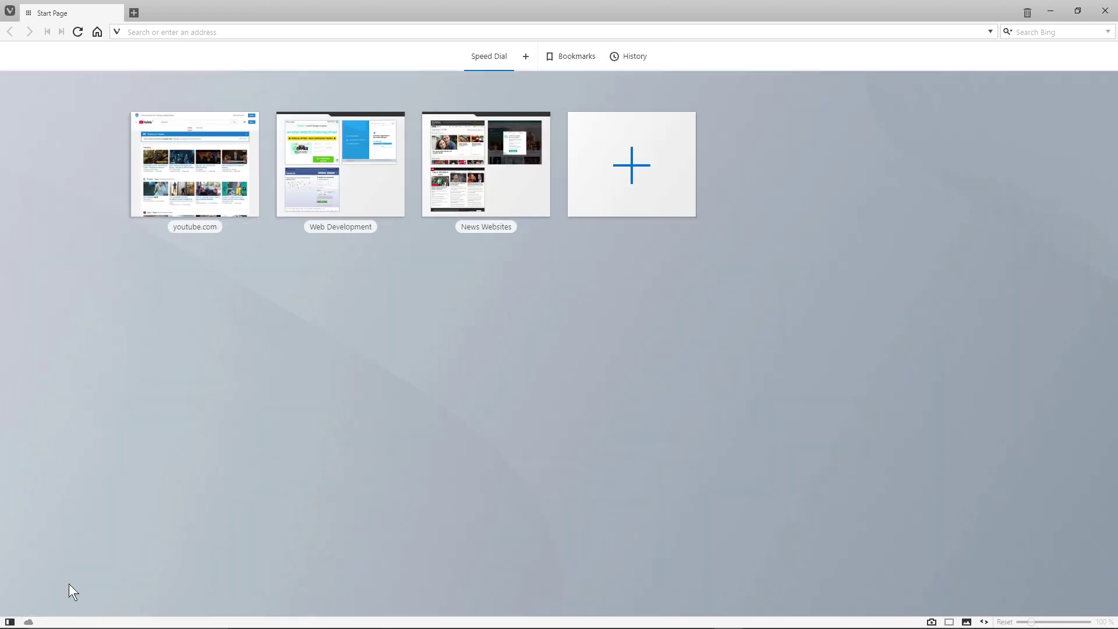
{"action": "left_click", "coordinate": [9, 622]}
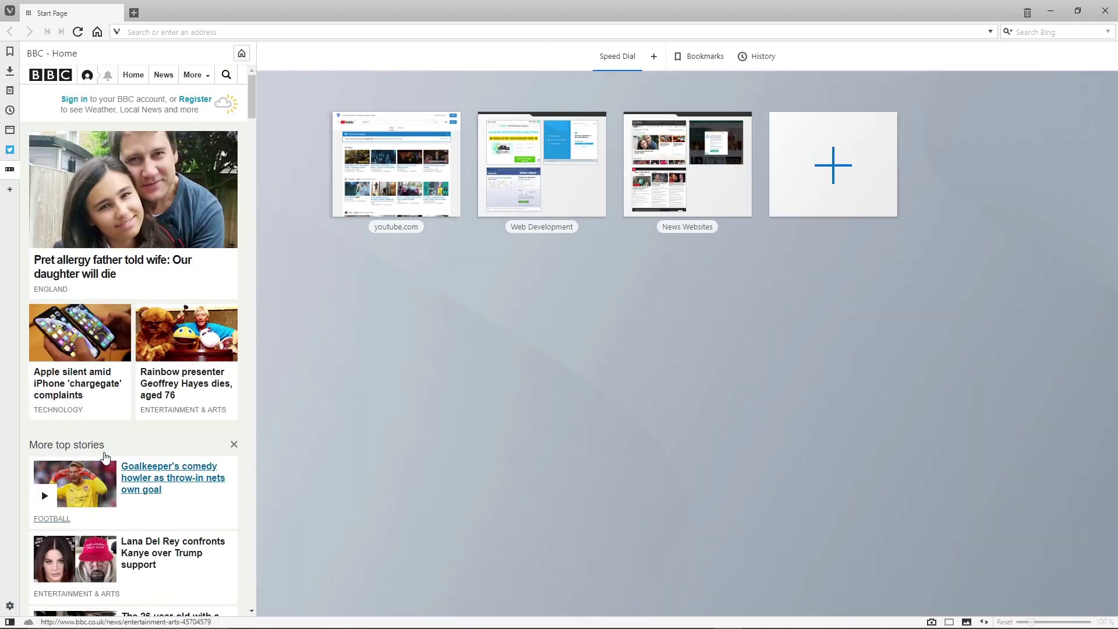
{"action": "left_click", "coordinate": [10, 149]}
{"action": "left_click", "coordinate": [10, 169]}
{"action": "left_click", "coordinate": [10, 150]}
{"action": "left_click", "coordinate": [10, 169]}
{"action": "left_click", "coordinate": [9, 150]}
{"action": "left_click", "coordinate": [9, 169]}
{"action": "left_click", "coordinate": [9, 150]}
{"action": "left_click", "coordinate": [10, 169]}
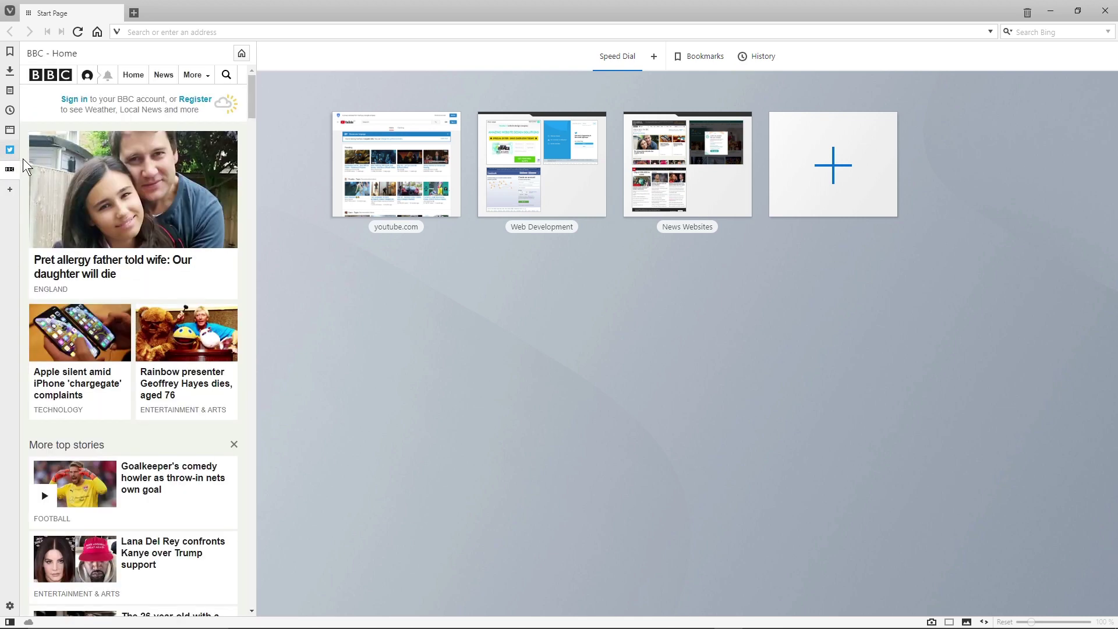
Look through the stories in the BBC web panel and return to the start of its page.
{"action": "scroll", "coordinate": [149, 379], "scroll_direction": "down", "scroll_amount": 15}
{"action": "scroll", "coordinate": [151, 378], "scroll_direction": "down", "scroll_amount": 20}
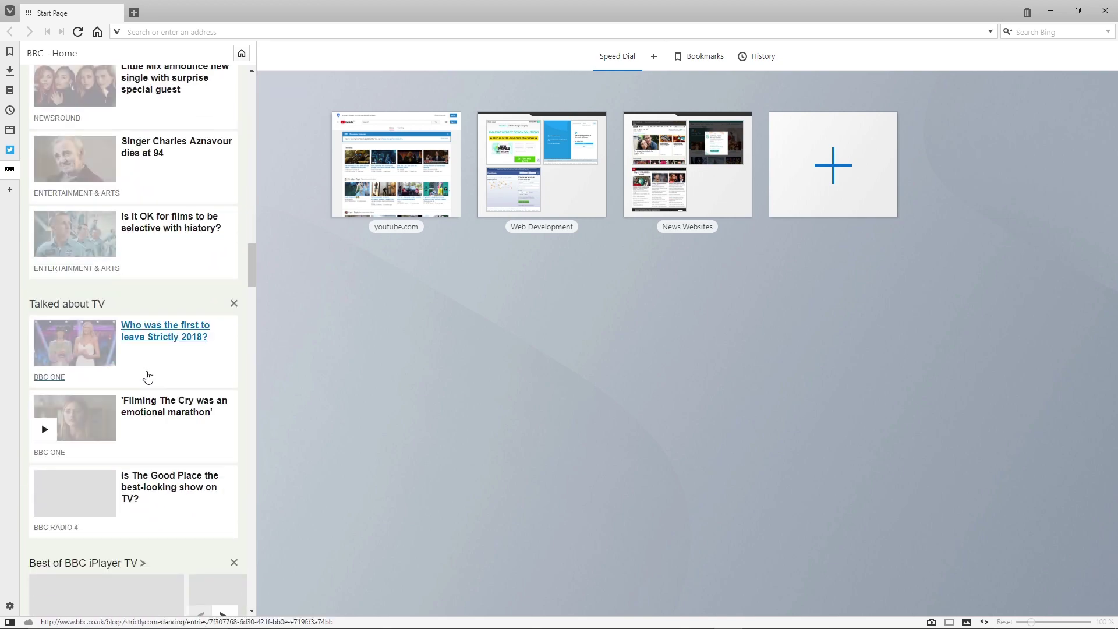
{"action": "scroll", "coordinate": [131, 370], "scroll_direction": "up", "scroll_amount": 14}
{"action": "scroll", "coordinate": [125, 364], "scroll_direction": "up", "scroll_amount": 15}
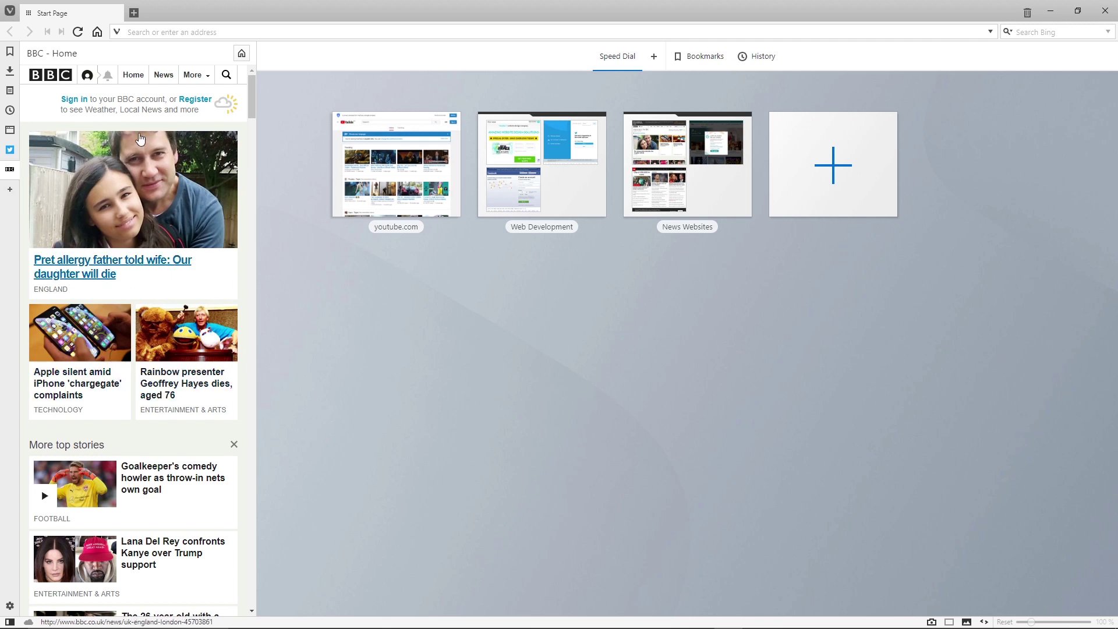
Load youtube.com from the Speed Dial beside the BBC web panel and widen the side panel slightly.
{"action": "left_click", "coordinate": [422, 166]}
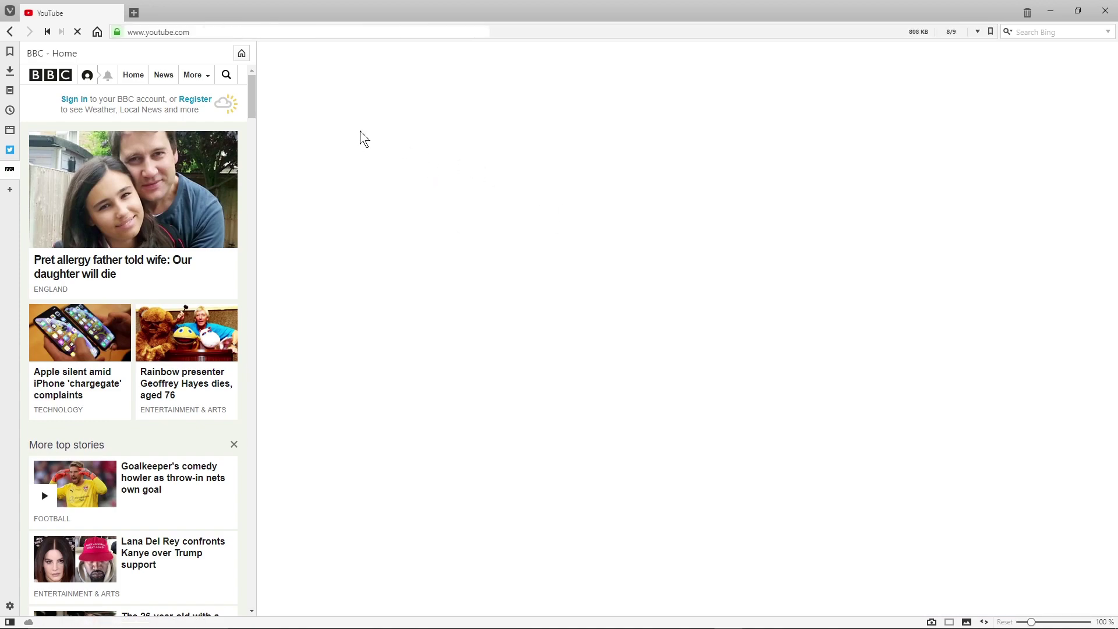
{"action": "scroll", "coordinate": [602, 398], "scroll_direction": "down", "scroll_amount": 3}
{"action": "scroll", "coordinate": [601, 398], "scroll_direction": "down", "scroll_amount": 5}
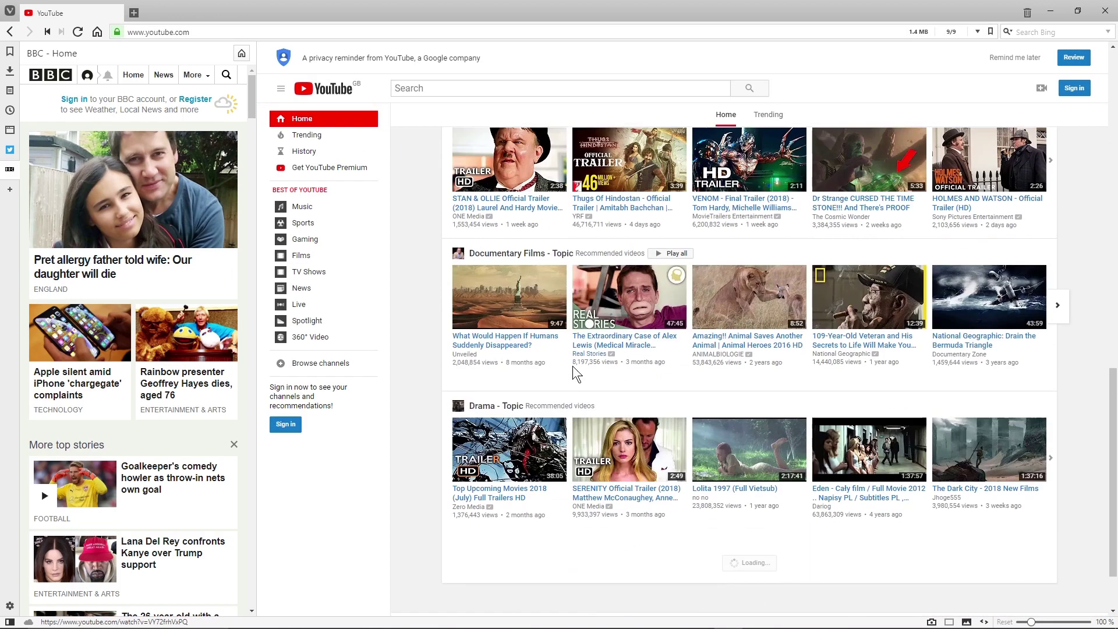
{"action": "scroll", "coordinate": [177, 281], "scroll_direction": "down", "scroll_amount": 7}
{"action": "scroll", "coordinate": [178, 281], "scroll_direction": "down", "scroll_amount": 6}
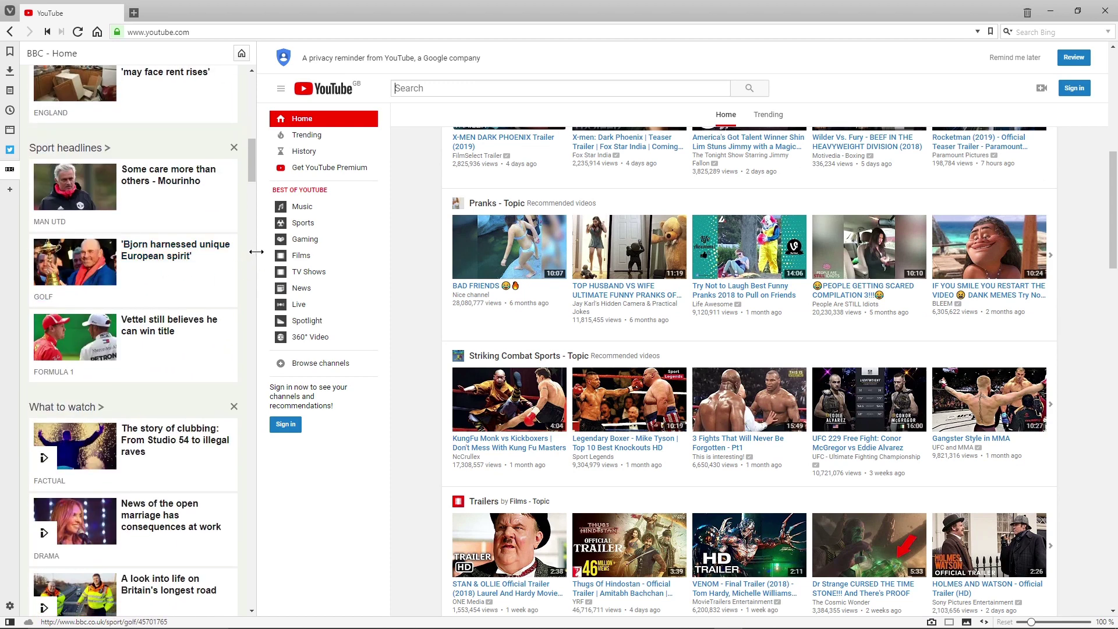
{"action": "left_click_drag", "start_coordinate": [256, 316], "coordinate": [287, 250]}
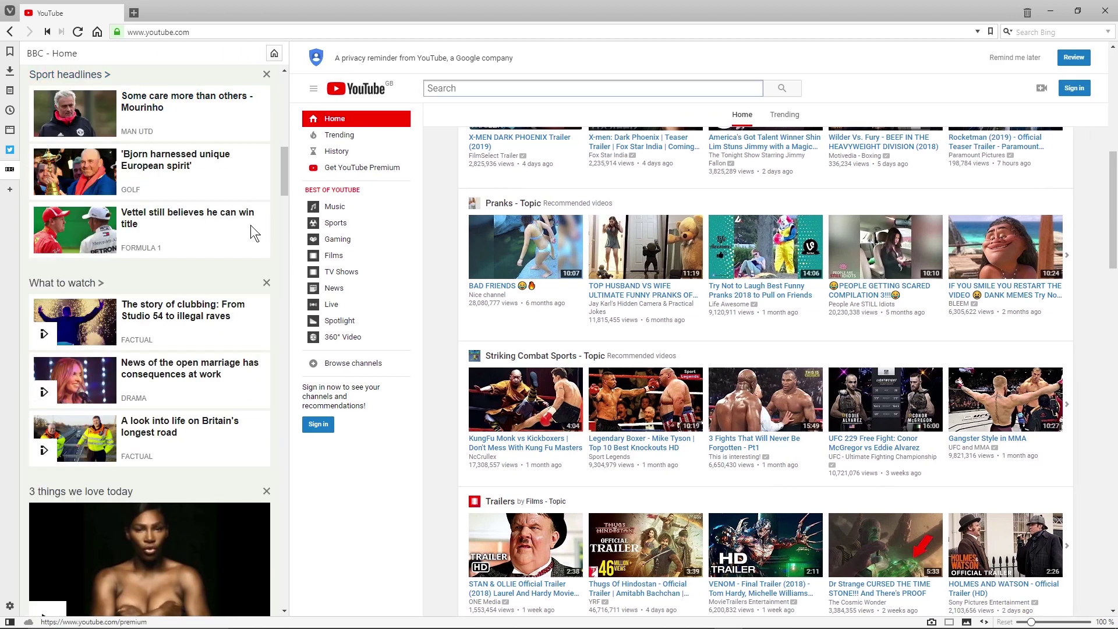
Alternate between the Twitter and BBC web panels while YouTube stays open beside them, ending on BBC.
{"action": "left_click", "coordinate": [10, 149]}
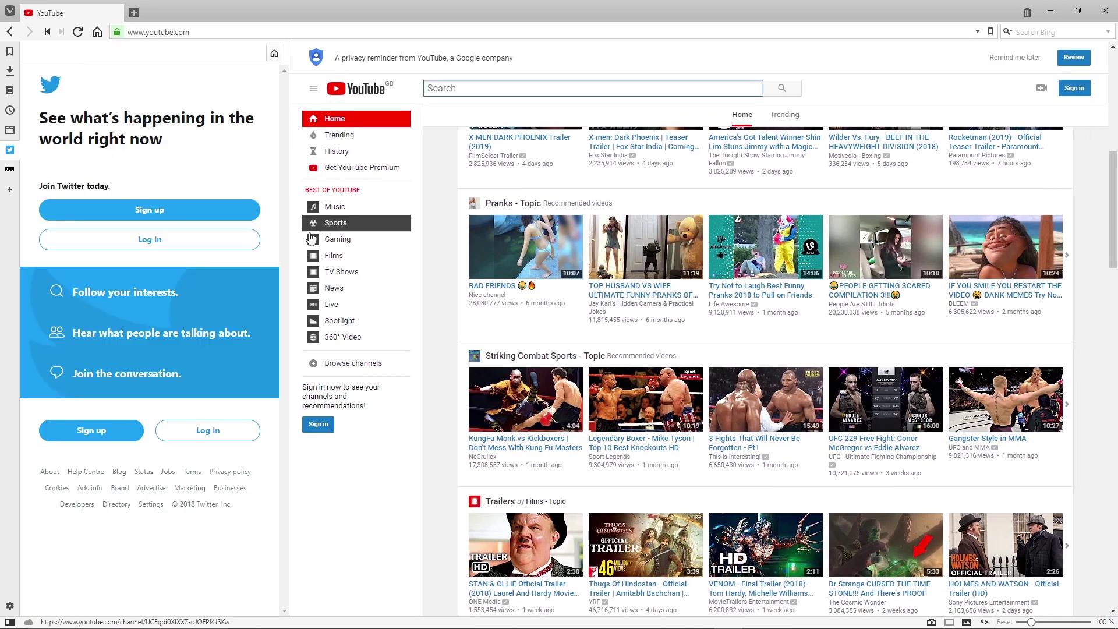
{"action": "left_click", "coordinate": [10, 168]}
{"action": "left_click", "coordinate": [9, 150]}
{"action": "left_click", "coordinate": [10, 167]}
{"action": "left_click", "coordinate": [10, 150]}
{"action": "left_click", "coordinate": [10, 167]}
{"action": "left_click", "coordinate": [10, 151]}
{"action": "left_click", "coordinate": [10, 168]}
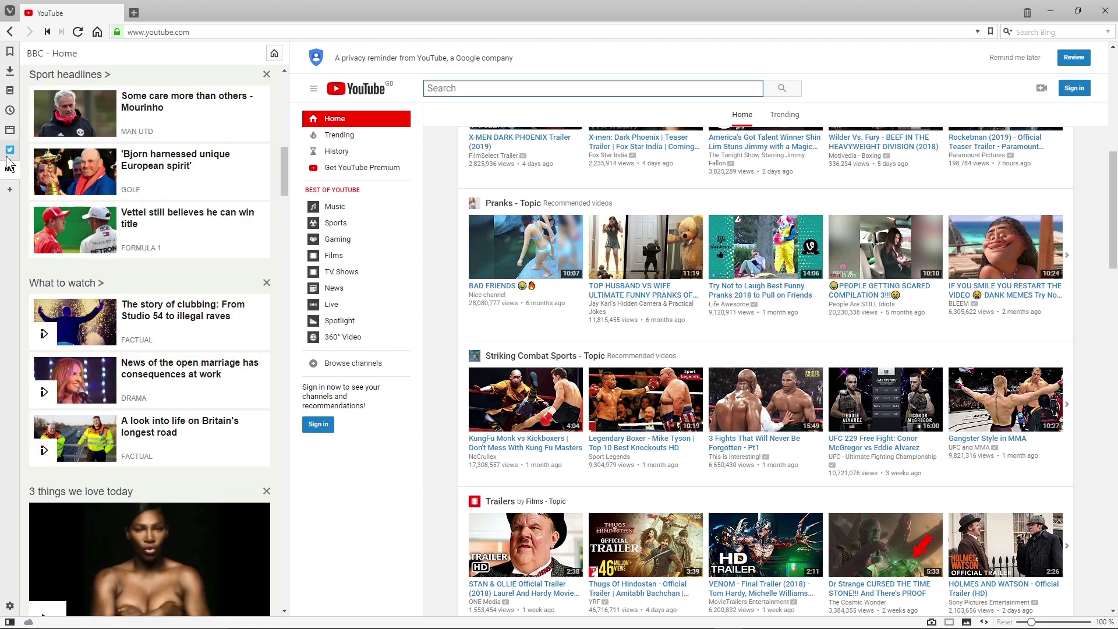
Add dcpweb.co.uk as a web panel and look through its page beside YouTube.
{"action": "right_click", "coordinate": [9, 186]}
{"action": "left_click", "coordinate": [9, 187]}
{"action": "left_click", "coordinate": [9, 185]}
{"action": "left_click", "coordinate": [105, 222]}
{"action": "scroll", "coordinate": [226, 325], "scroll_direction": "down", "scroll_amount": 20}
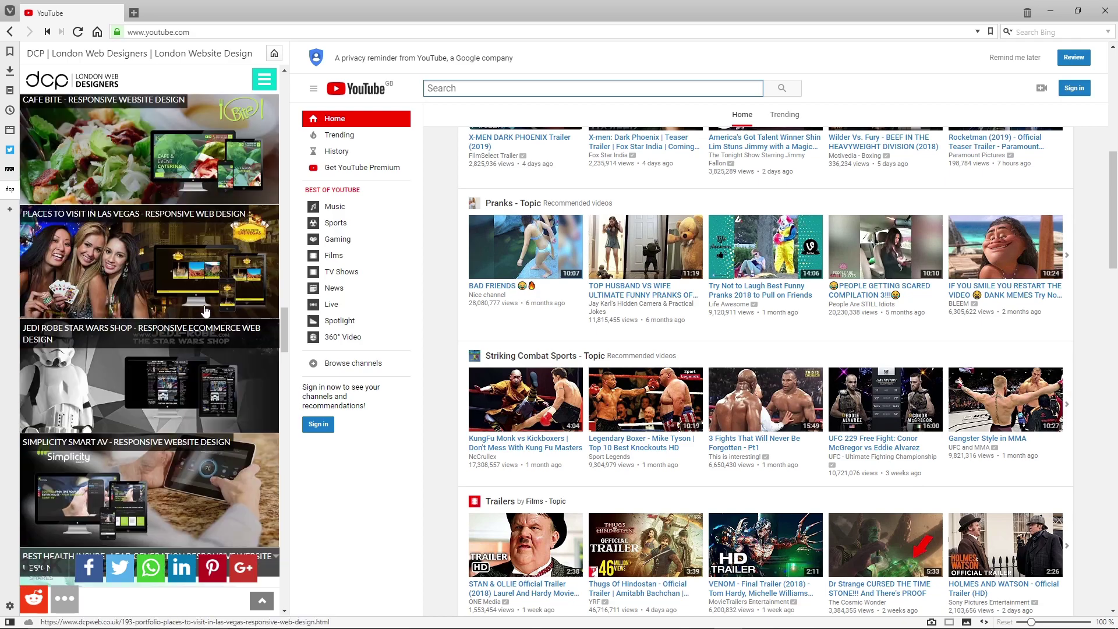
{"action": "scroll", "coordinate": [196, 232], "scroll_direction": "up", "scroll_amount": 1}
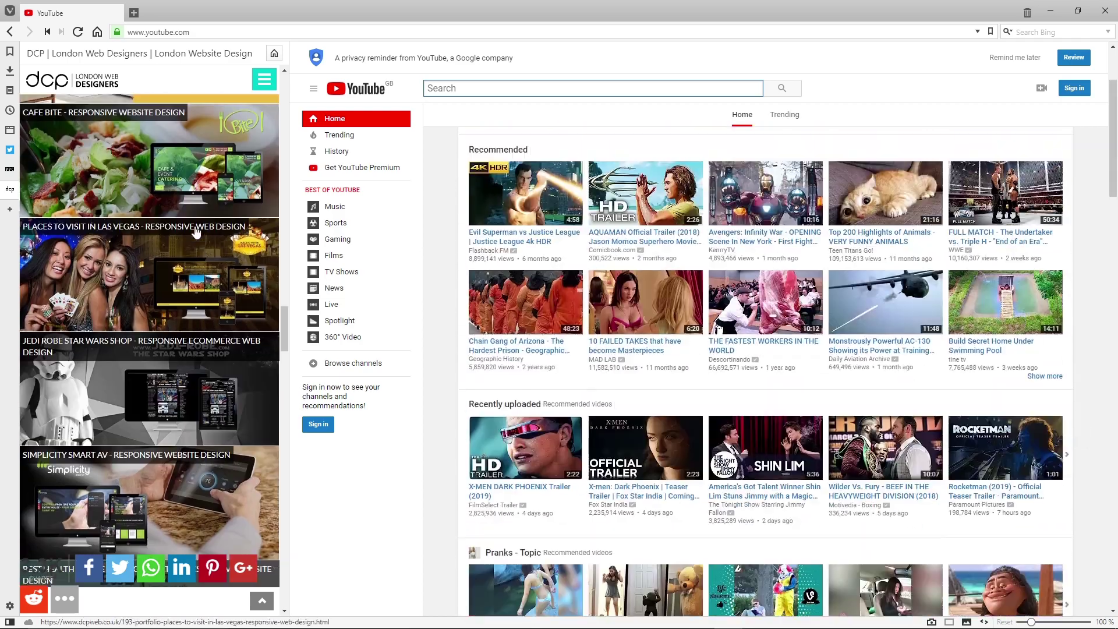
{"action": "scroll", "coordinate": [196, 231], "scroll_direction": "up", "scroll_amount": 15}
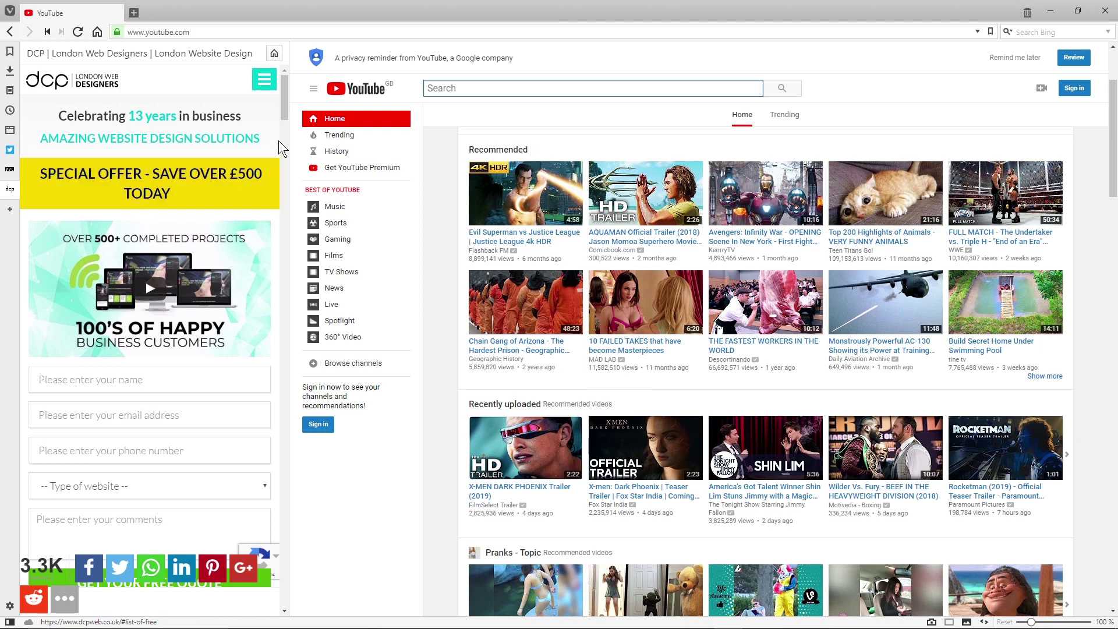
Return the DCP web panel to its home page, look through the free website offers and go back to its start.
{"action": "left_click", "coordinate": [274, 54]}
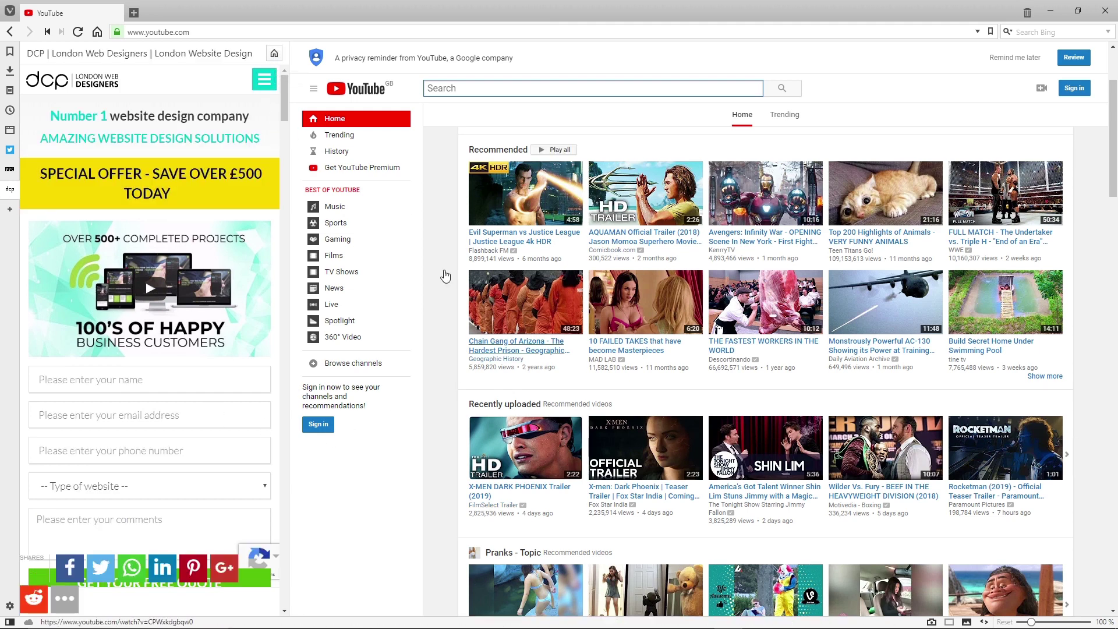
{"action": "scroll", "coordinate": [224, 390], "scroll_direction": "down", "scroll_amount": 8}
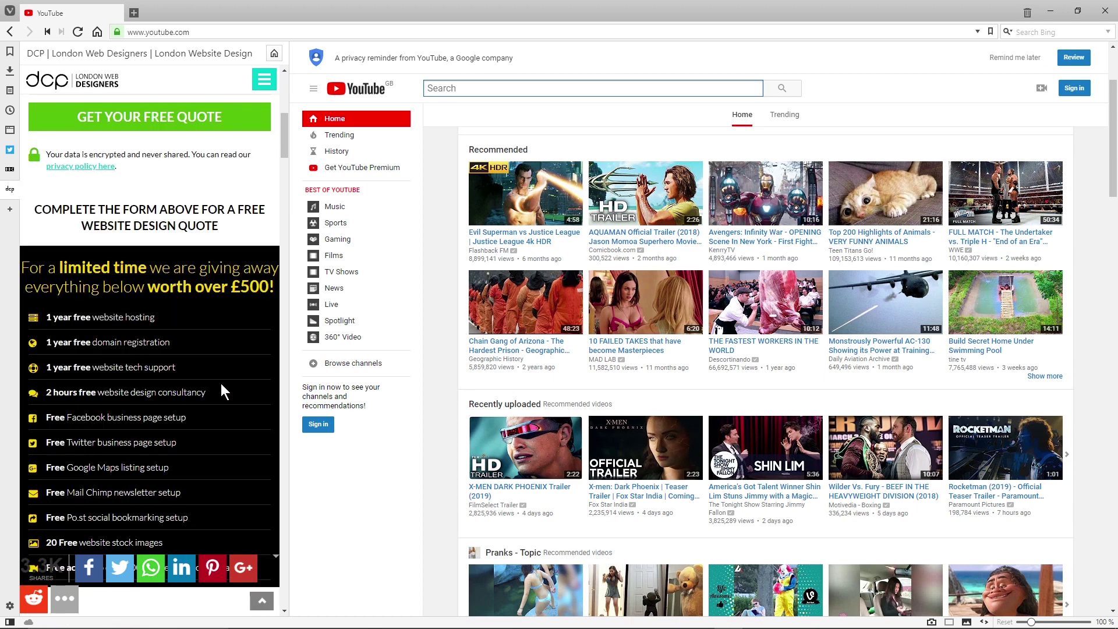
{"action": "scroll", "coordinate": [222, 383], "scroll_direction": "up", "scroll_amount": 8}
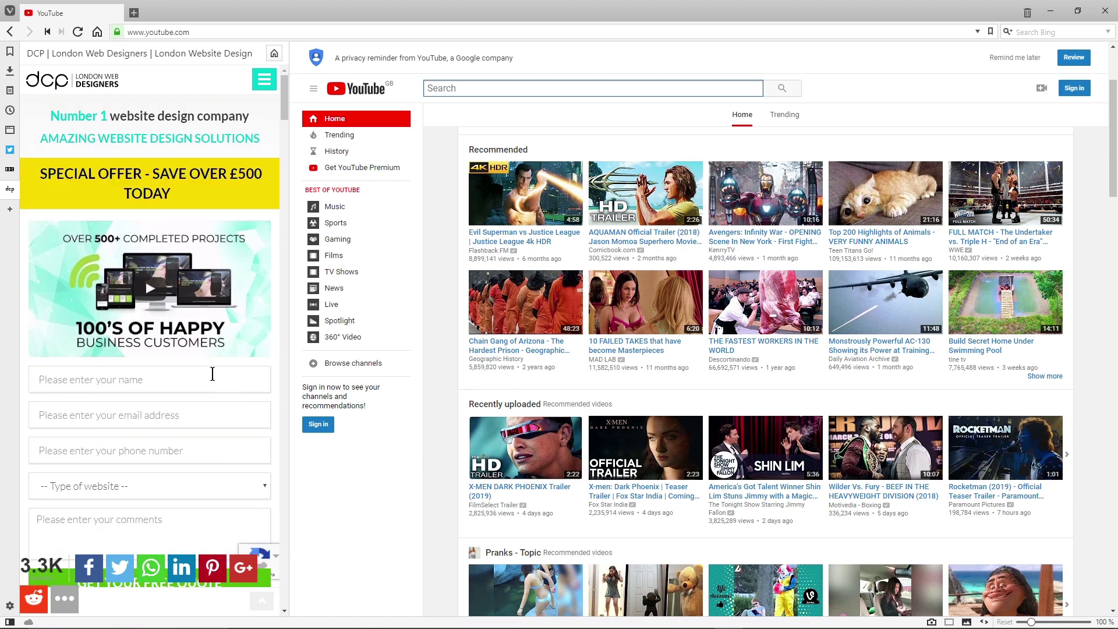
Switch between the BBC and Twitter web panels, ending on BBC, and narrow the side panel slightly.
{"action": "left_click", "coordinate": [10, 169]}
{"action": "left_click", "coordinate": [10, 149]}
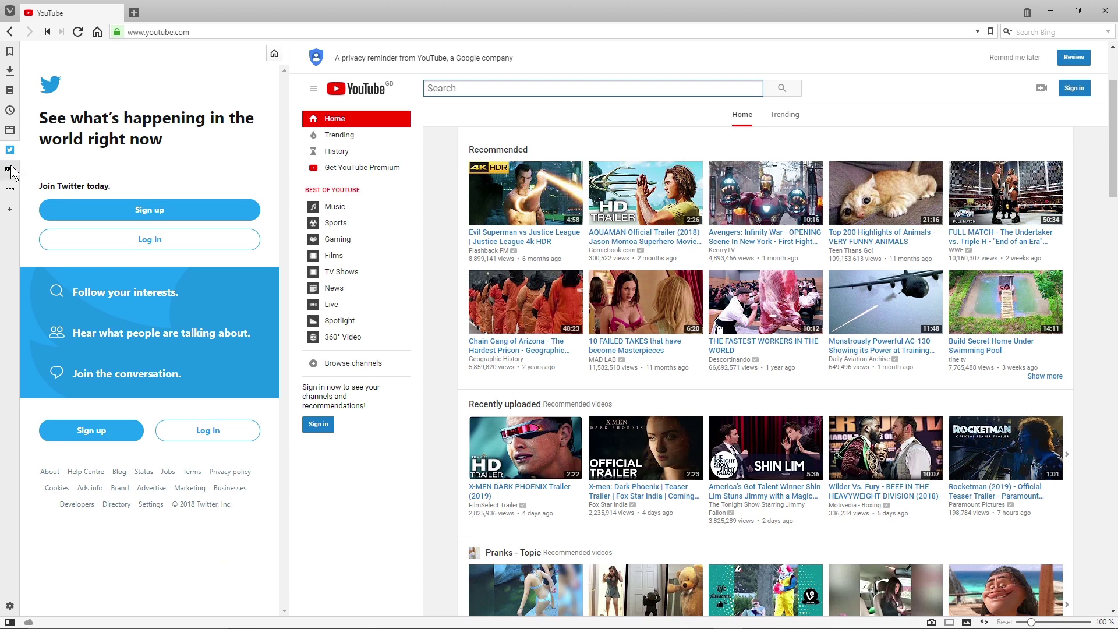
{"action": "left_click", "coordinate": [10, 169]}
{"action": "left_click_drag", "start_coordinate": [285, 232], "coordinate": [237, 233]}
Replace the YouTube tab with a new Start Page tab, keeping the BBC web panel open.
{"action": "mouse_move", "coordinate": [821, 617]}
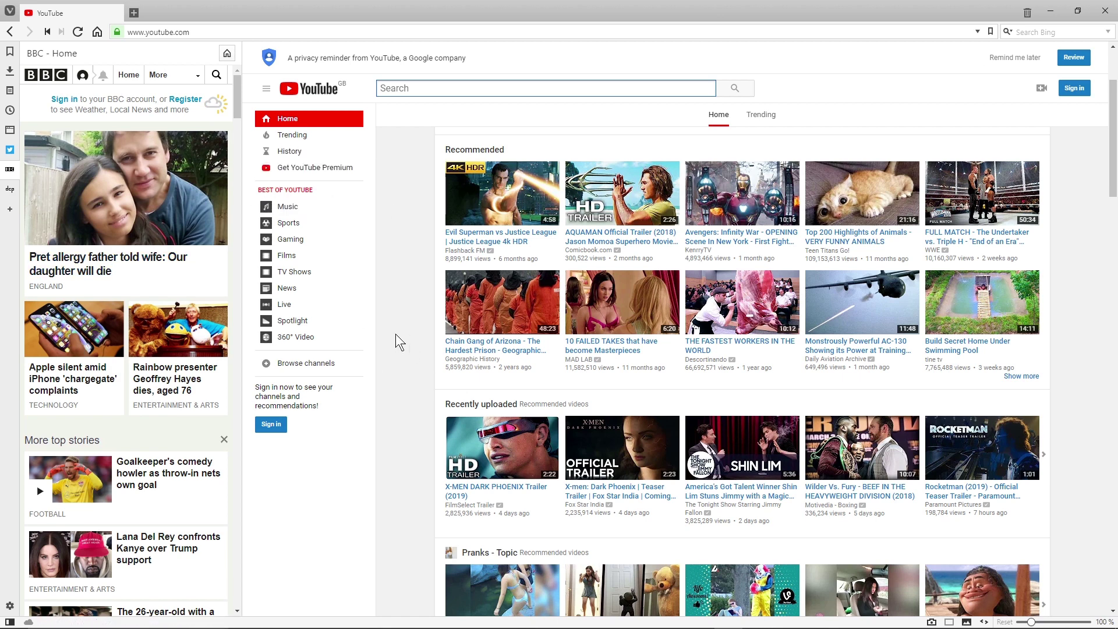
{"action": "left_click", "coordinate": [133, 12]}
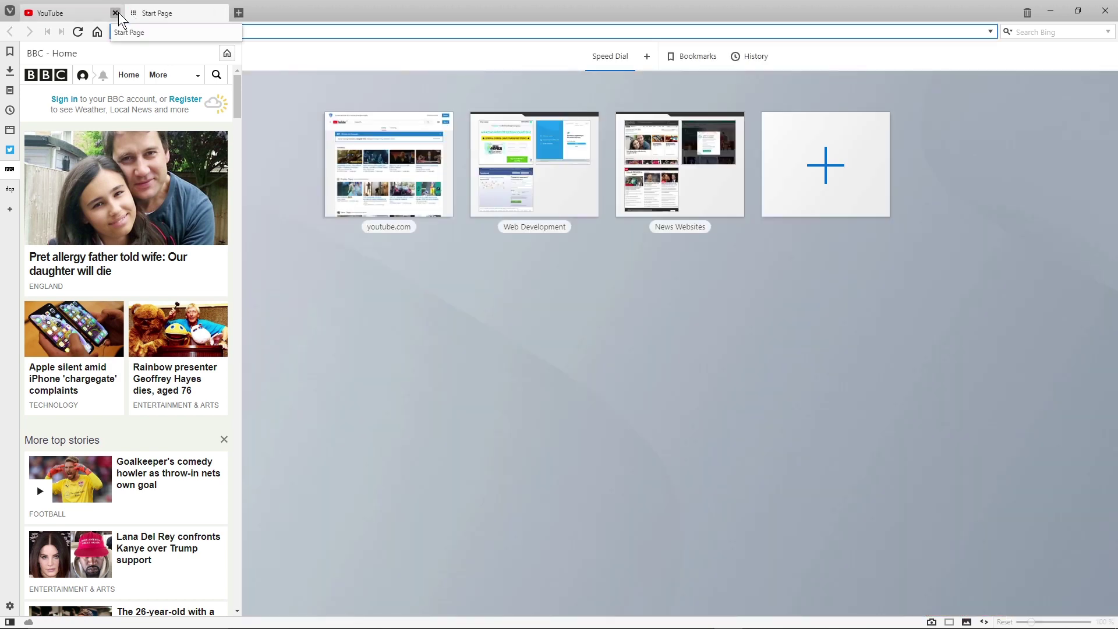
{"action": "left_click", "coordinate": [116, 13]}
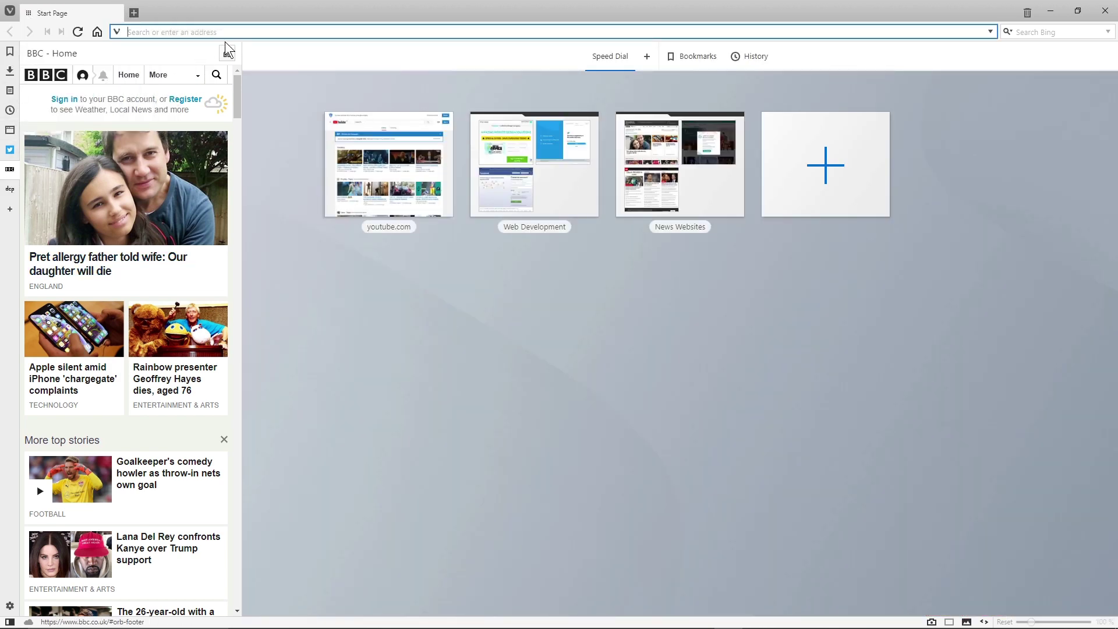
Narrow the BBC side panel to about half its width and close the browser window.
{"action": "left_click_drag", "start_coordinate": [243, 87], "coordinate": [128, 87]}
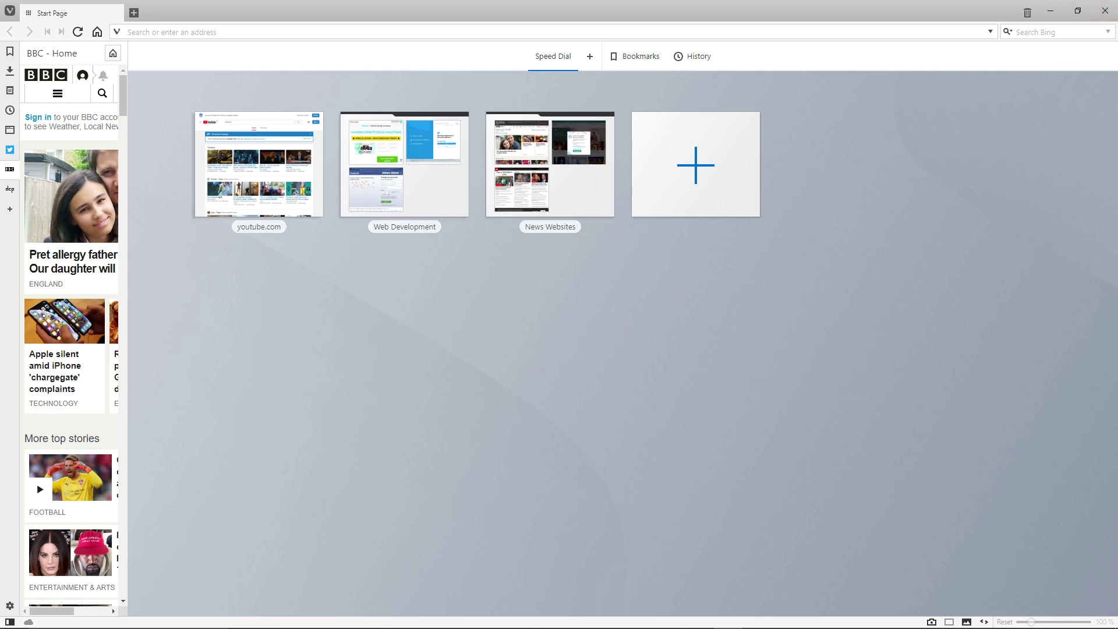
{"action": "left_click", "coordinate": [1102, 10]}
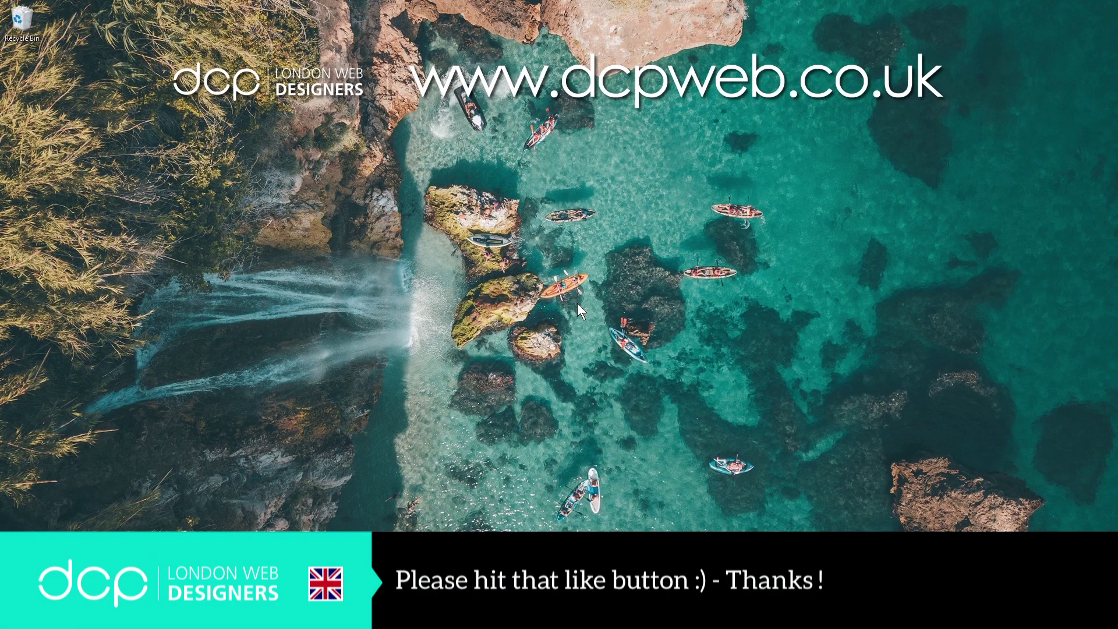